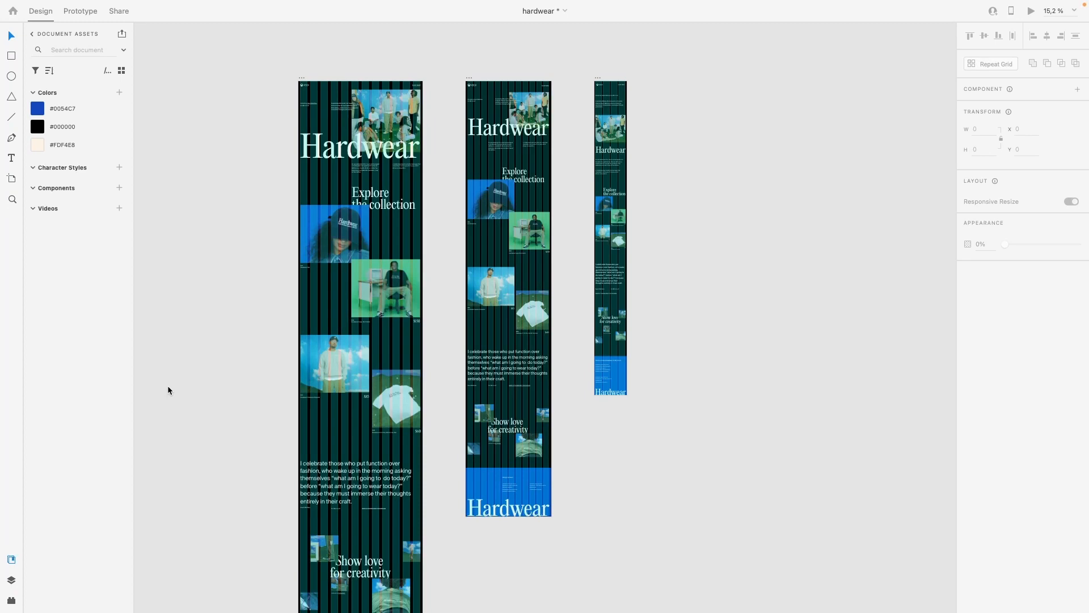
Step: Examine the Desktop, Tablet and Mobile artboards of the Hardwear mockup with the column grid overlay both off and on
{"action": "scroll", "coordinate": [168, 386], "scroll_direction": "down", "scroll_amount": 2}
{"action": "key", "text": "shift+super+apostrophe"}
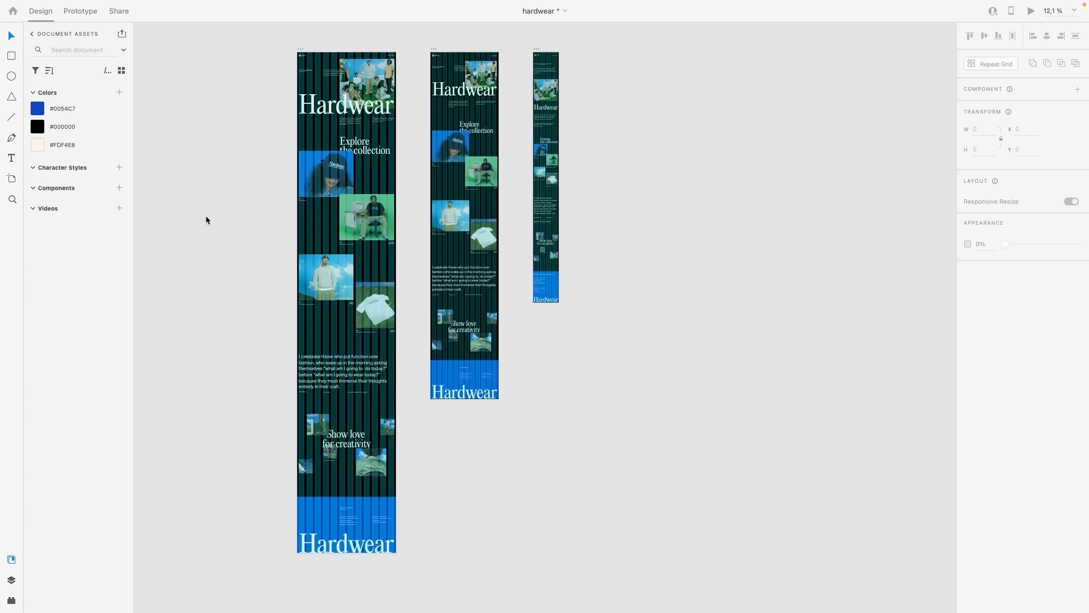
{"action": "scroll", "coordinate": [205, 219], "scroll_direction": "left", "scroll_amount": 1}
{"action": "scroll", "coordinate": [204, 221], "scroll_direction": "up", "scroll_amount": 1}
{"action": "scroll", "coordinate": [278, 195], "scroll_direction": "up", "scroll_amount": 5}
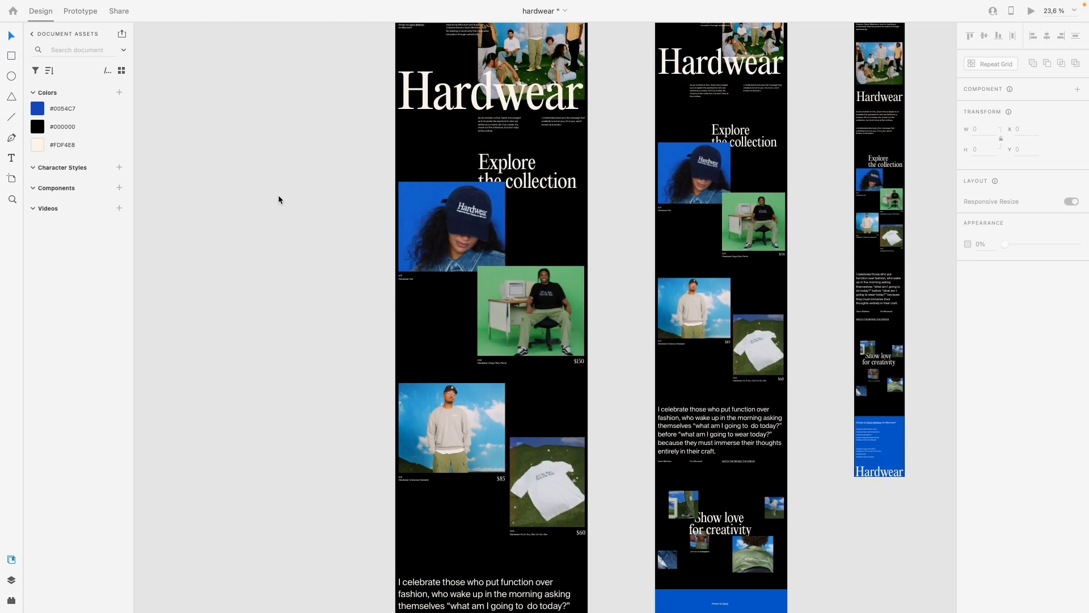
{"action": "scroll", "coordinate": [278, 195], "scroll_direction": "up", "scroll_amount": 2}
{"action": "scroll", "coordinate": [278, 195], "scroll_direction": "right", "scroll_amount": 2}
{"action": "scroll", "coordinate": [268, 195], "scroll_direction": "up", "scroll_amount": 2}
{"action": "scroll", "coordinate": [268, 195], "scroll_direction": "right", "scroll_amount": 1}
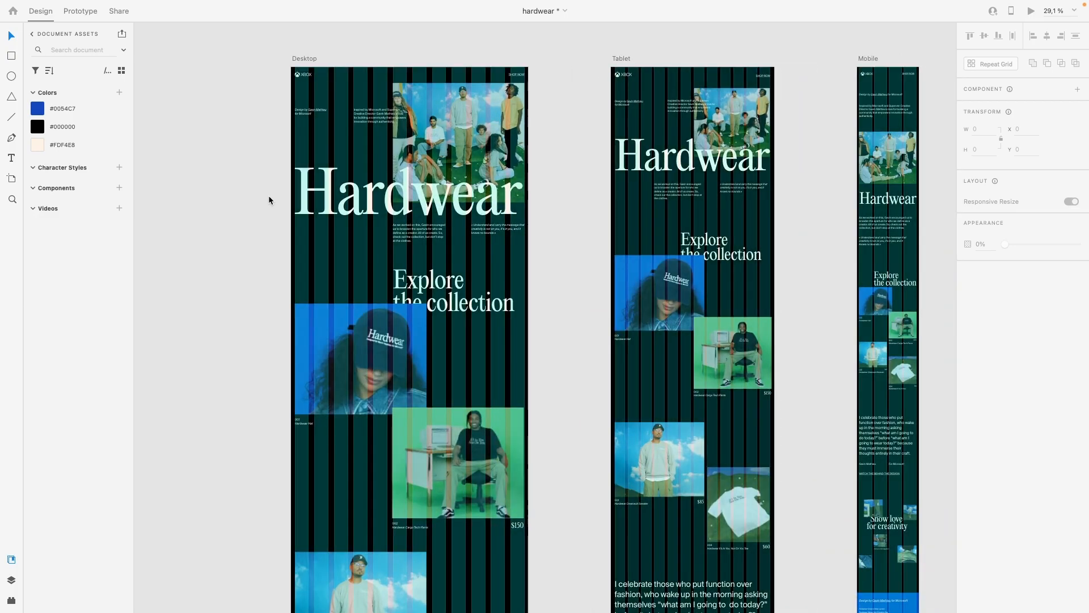
Step: Switch to Webflow, open the project's font settings and delete the installed Mdprimer font
{"action": "key", "text": "ctrl+Right"}
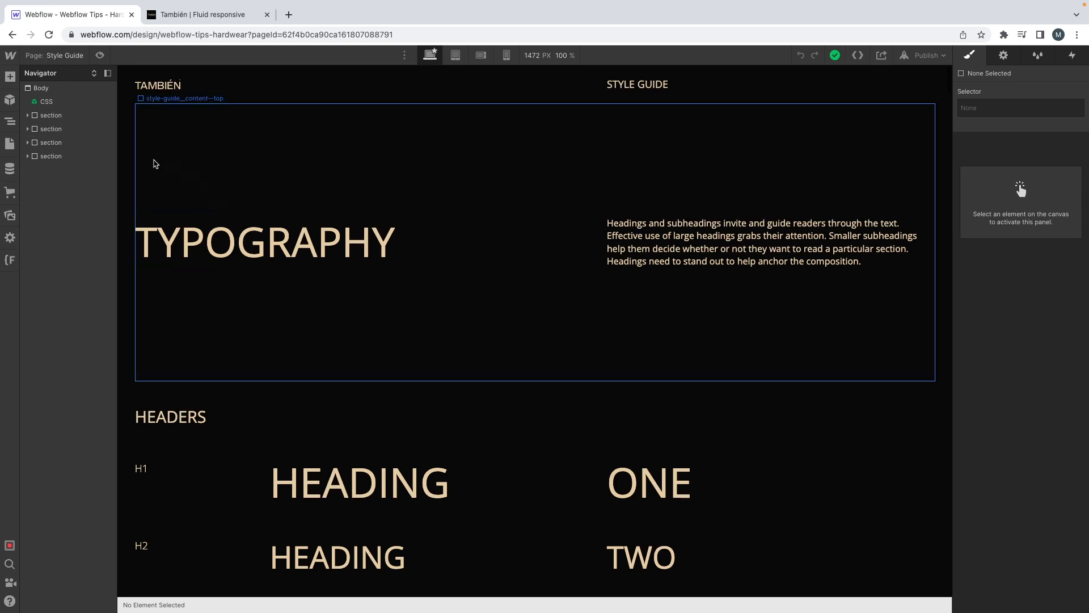
{"action": "scroll", "coordinate": [138, 170], "scroll_direction": "down", "scroll_amount": 5}
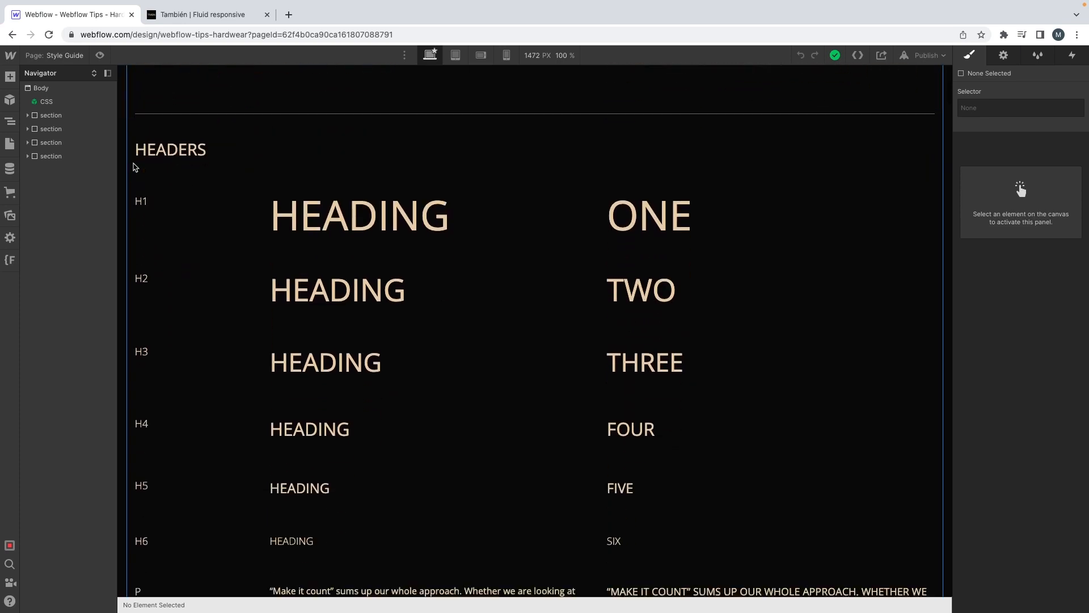
{"action": "mouse_move", "coordinate": [9, 61]}
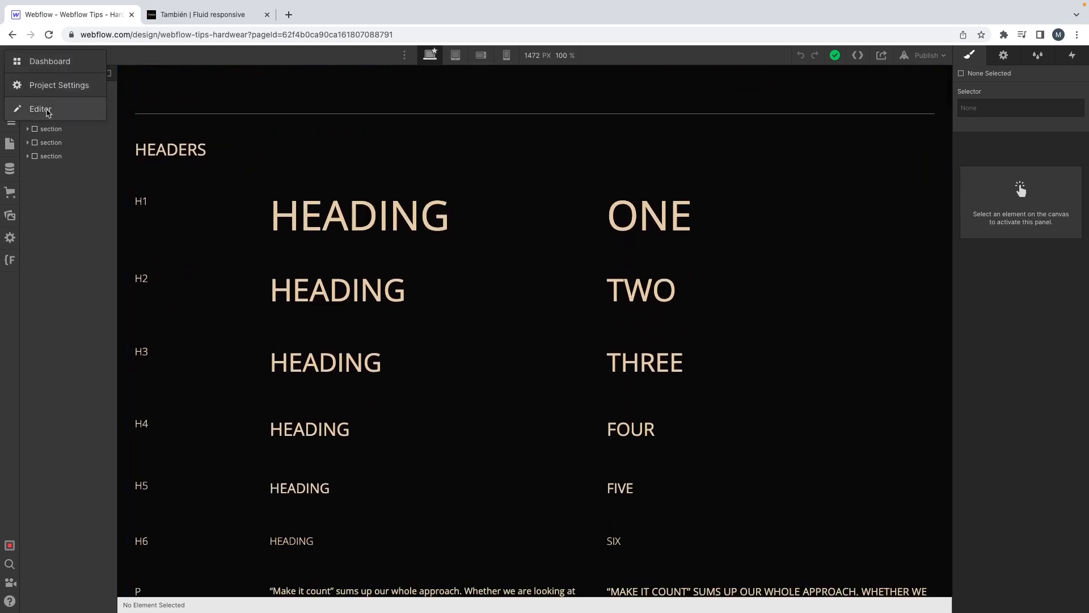
{"action": "left_click", "coordinate": [34, 85]}
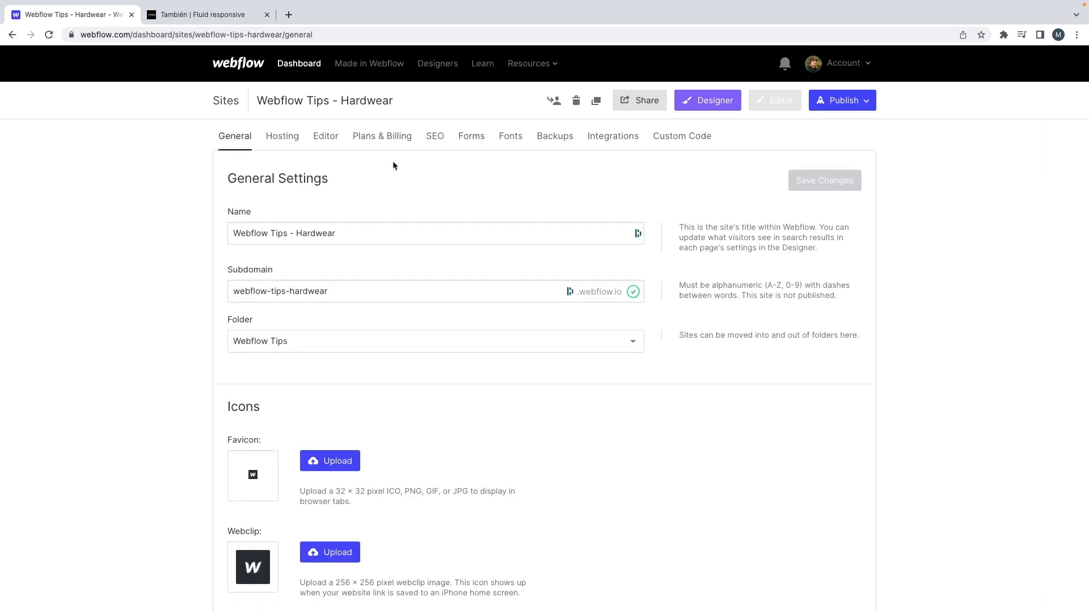
{"action": "left_click", "coordinate": [522, 141]}
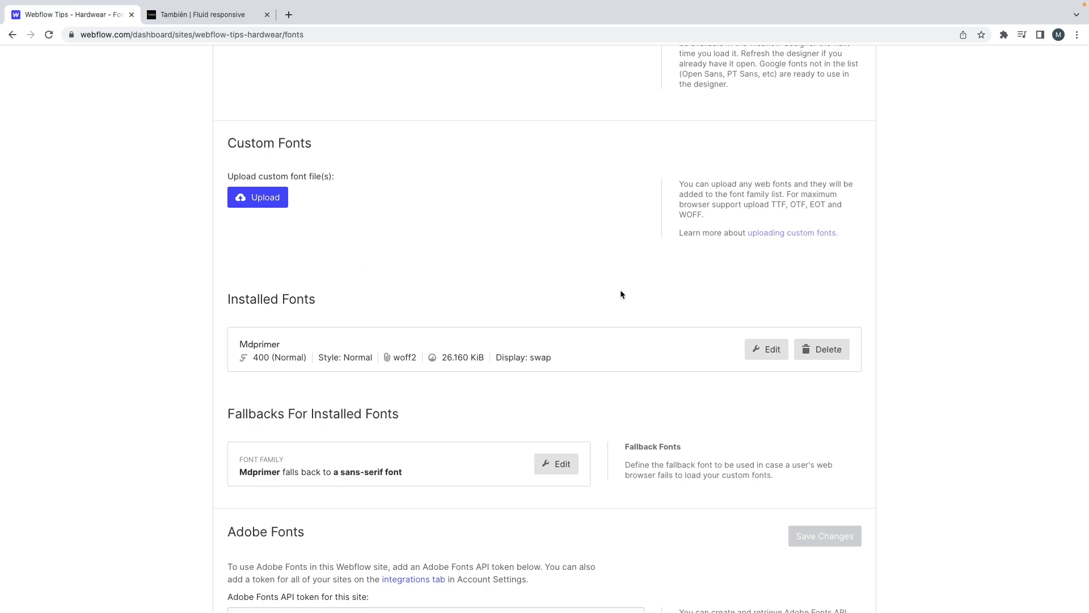
{"action": "left_click", "coordinate": [809, 345]}
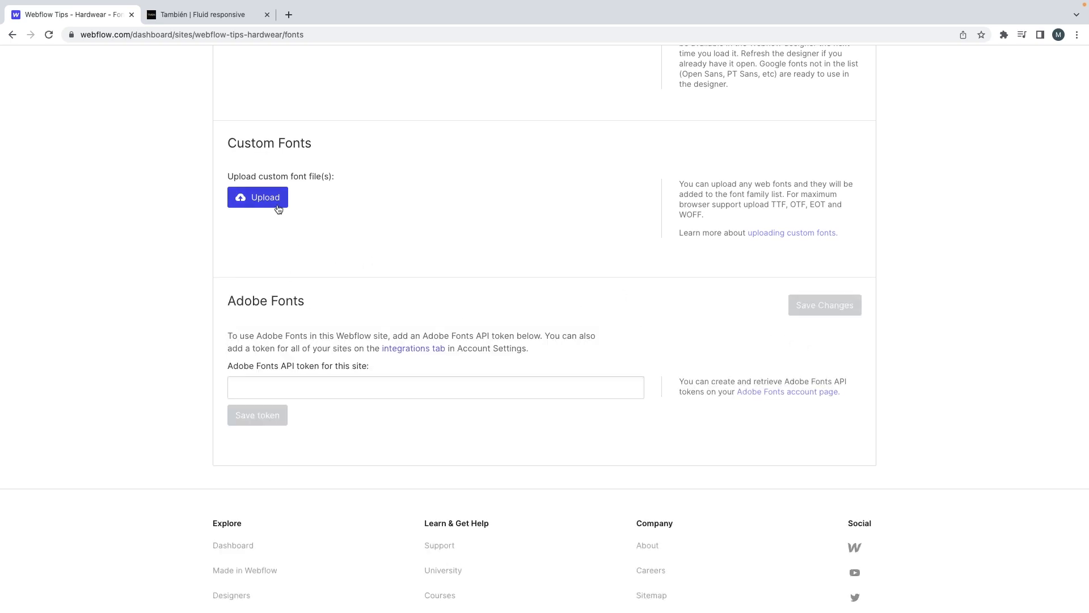
Step: Upload EditorialNew-Regular.woff2, SuisseIntl-Italic.woff2 and SuisseIntl-Regular.woff2 from the Hardwear_Assets fonts folder as custom fonts
{"action": "left_click", "coordinate": [315, 221]}
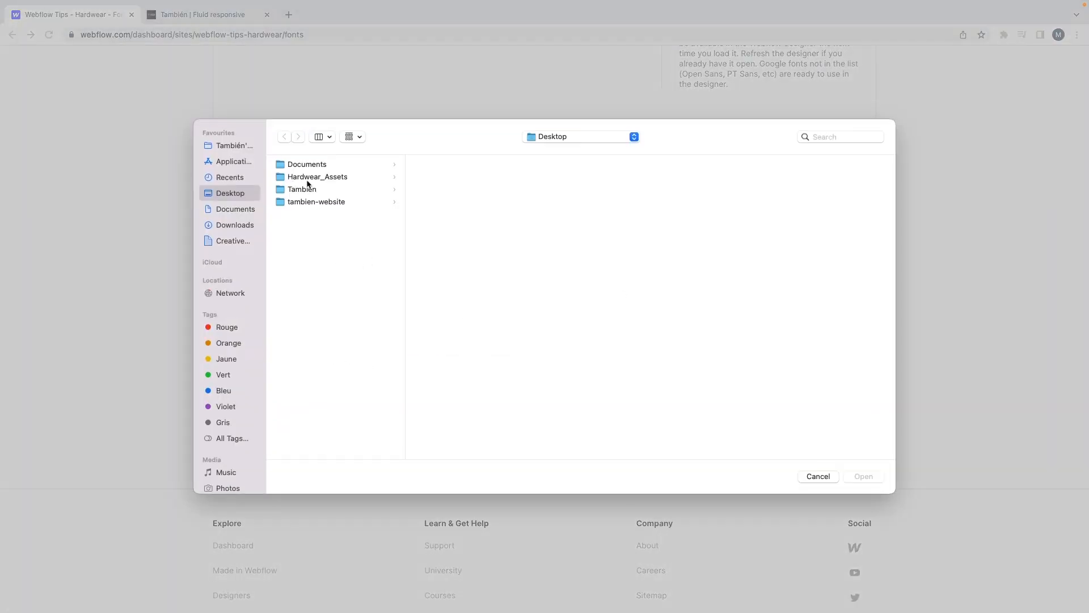
{"action": "left_click", "coordinate": [312, 177]}
{"action": "left_click", "coordinate": [432, 290]}
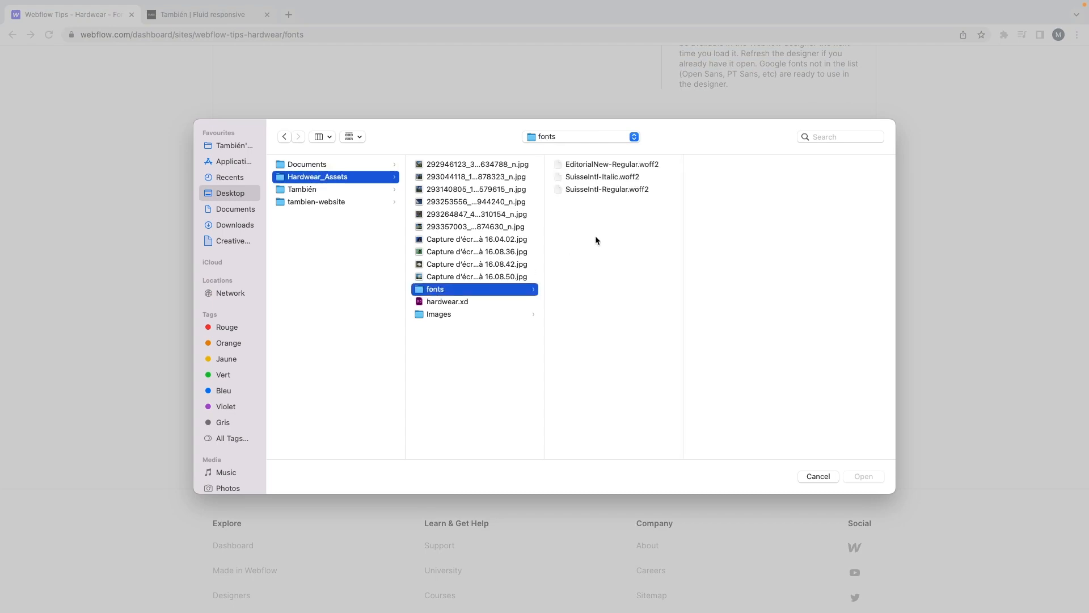
{"action": "left_click_drag", "start_coordinate": [594, 237], "coordinate": [568, 161]}
{"action": "left_click", "coordinate": [860, 477]}
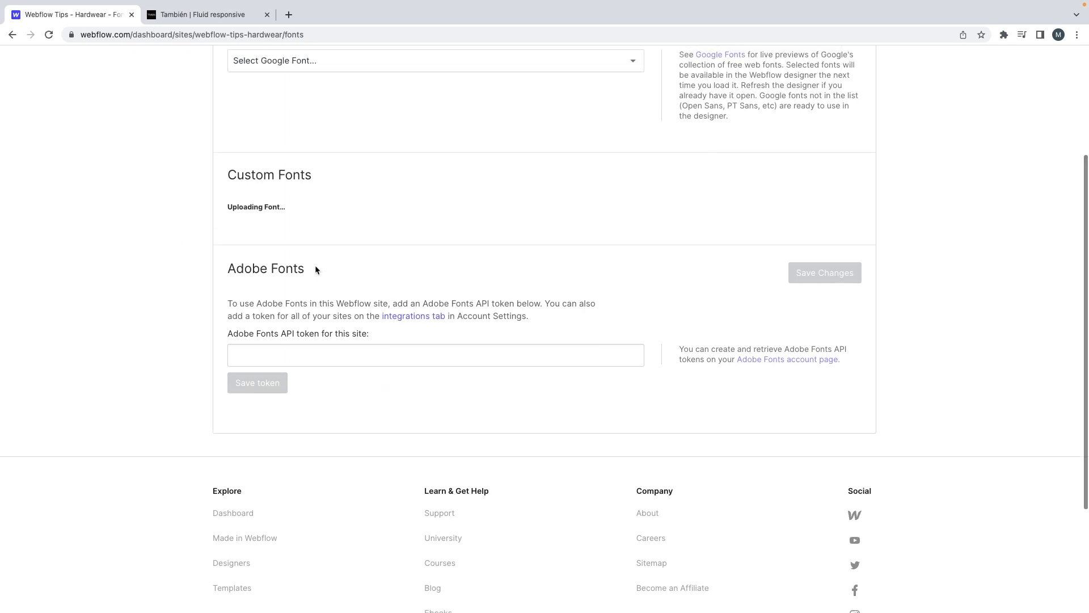
{"action": "left_click", "coordinate": [778, 342]}
{"action": "scroll", "coordinate": [778, 340], "scroll_direction": "down", "scroll_amount": 1}
{"action": "left_click", "coordinate": [781, 302]}
{"action": "left_click", "coordinate": [774, 310]}
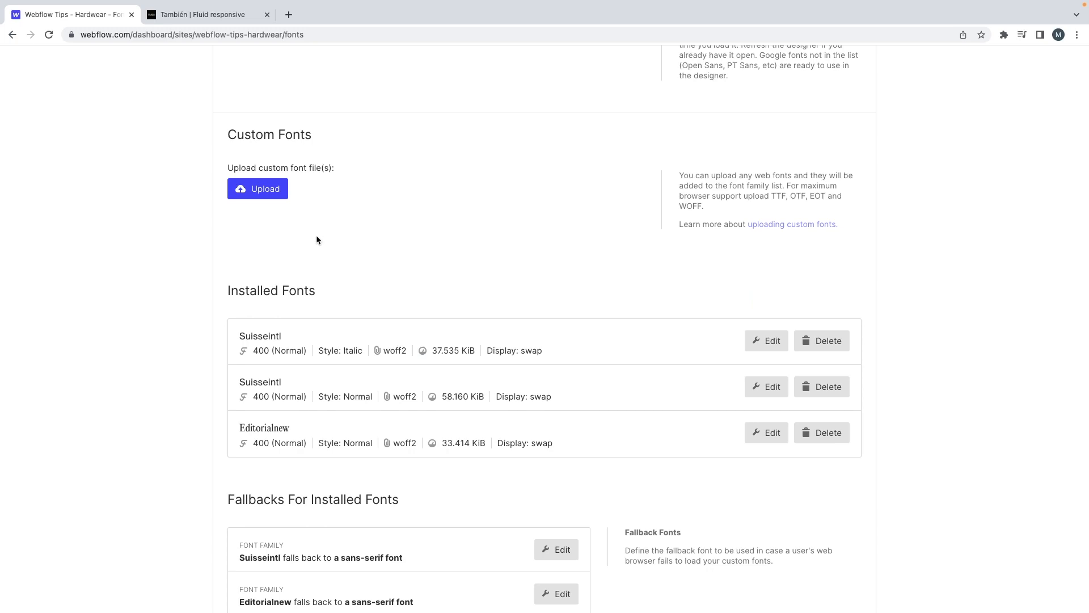
{"action": "scroll", "coordinate": [316, 237], "scroll_direction": "down", "scroll_amount": 1}
{"action": "scroll", "coordinate": [314, 236], "scroll_direction": "up", "scroll_amount": 5}
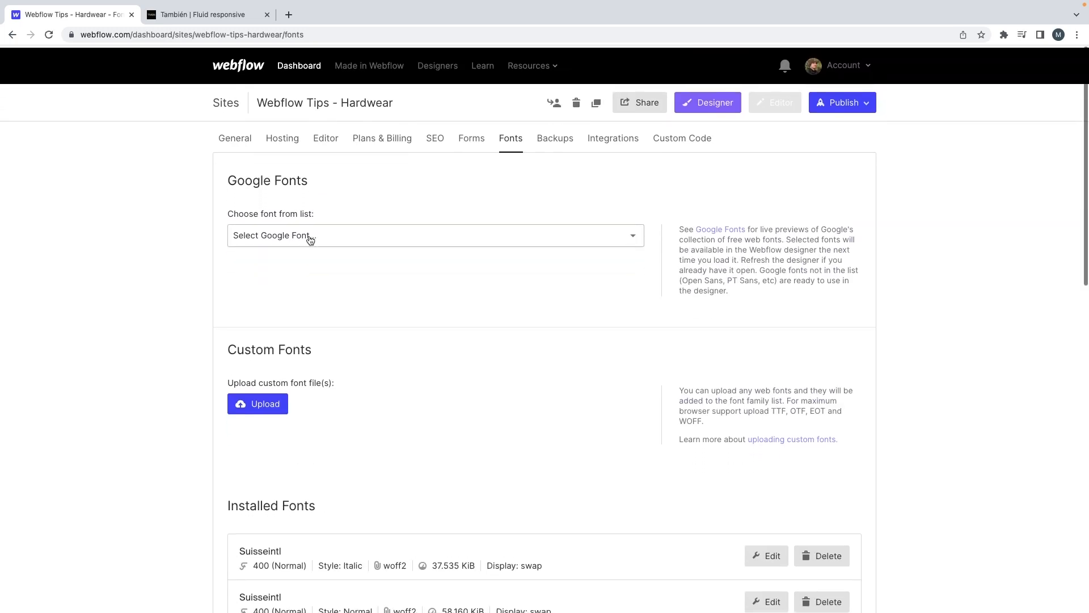
Step: Return to the Designer, start an asset upload and browse to the Hardwear_Assets folder
{"action": "left_click", "coordinate": [703, 101]}
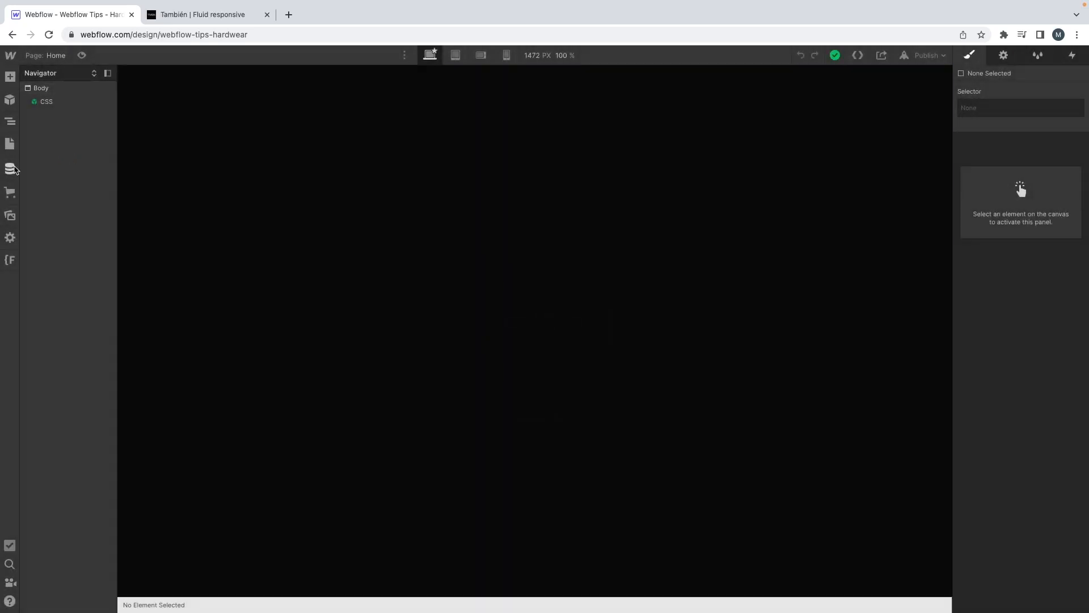
{"action": "left_click", "coordinate": [10, 215]}
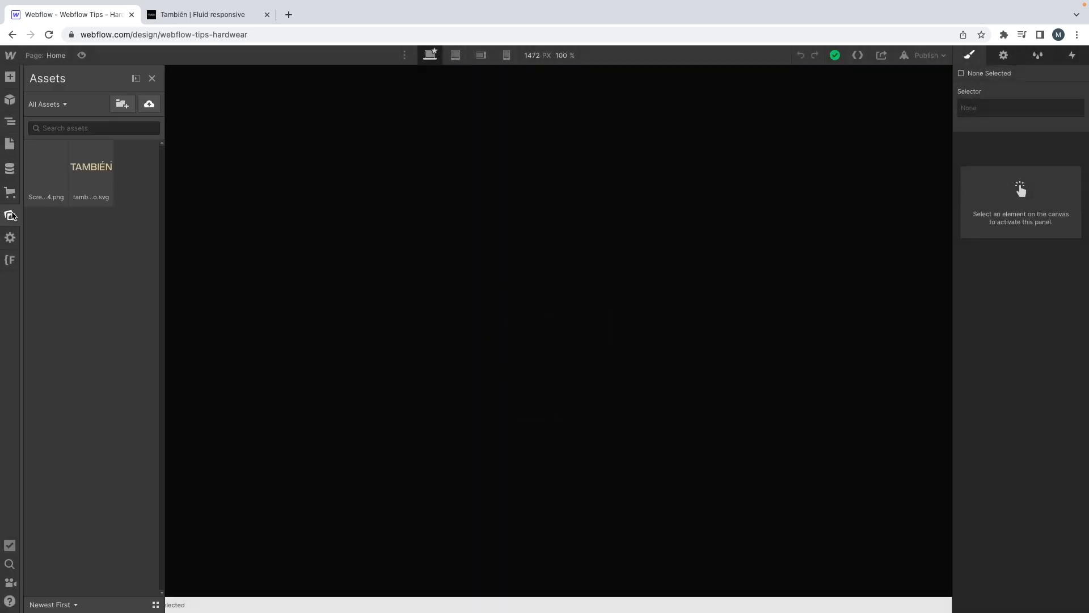
{"action": "left_click", "coordinate": [146, 106]}
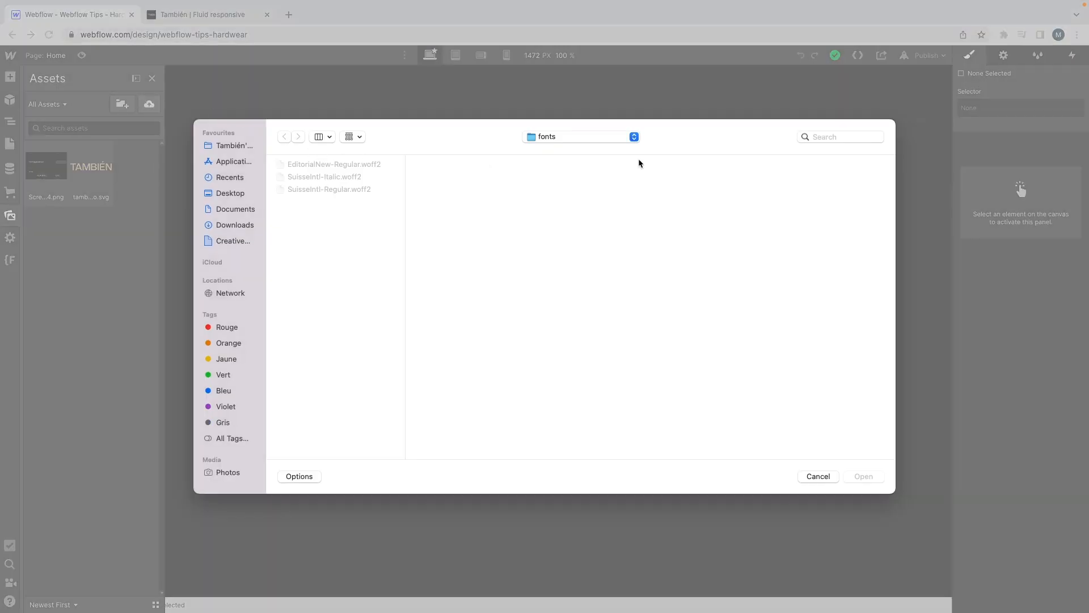
{"action": "left_click", "coordinate": [602, 137]}
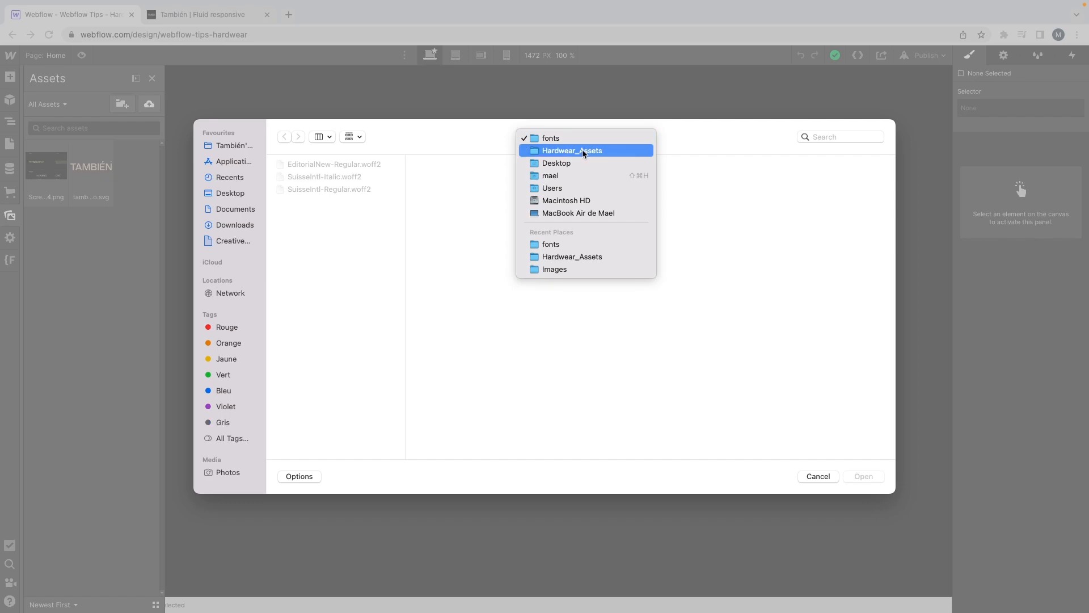
{"action": "left_click", "coordinate": [580, 148]}
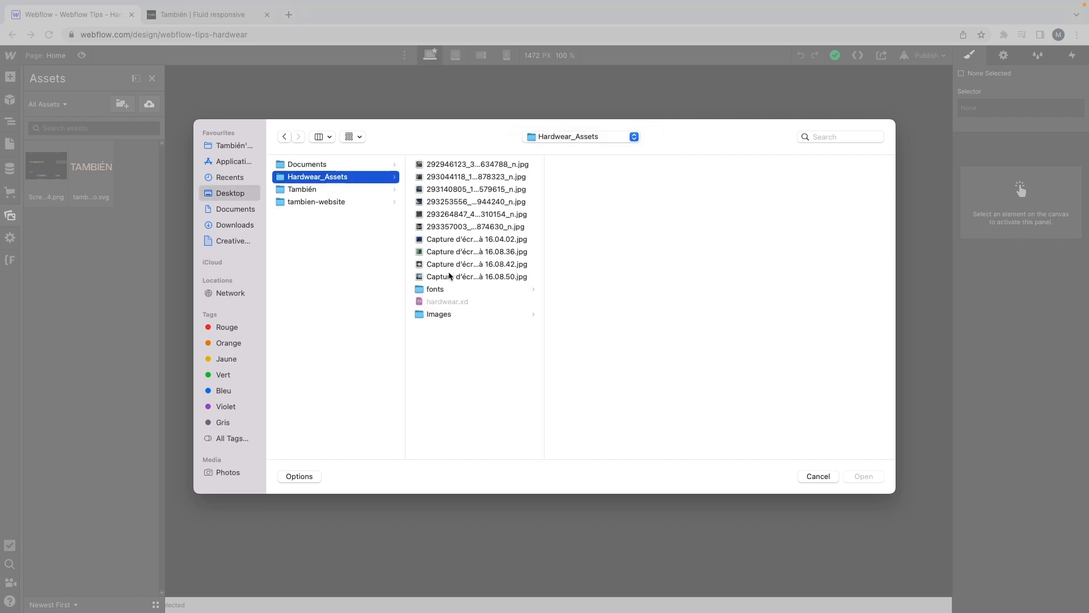
Step: Upload all the JPG images directly inside the Hardwear_Assets folder to the site's assets
{"action": "left_click", "coordinate": [448, 274]}
{"action": "key", "text": "ctrl+Left"}
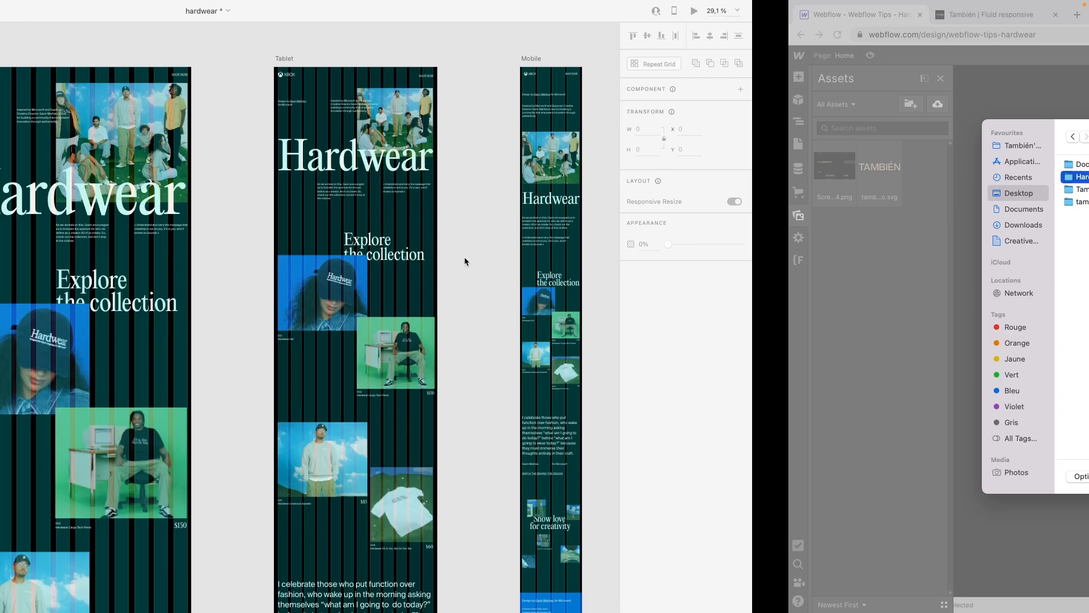
{"action": "key", "text": "ctrl+Right"}
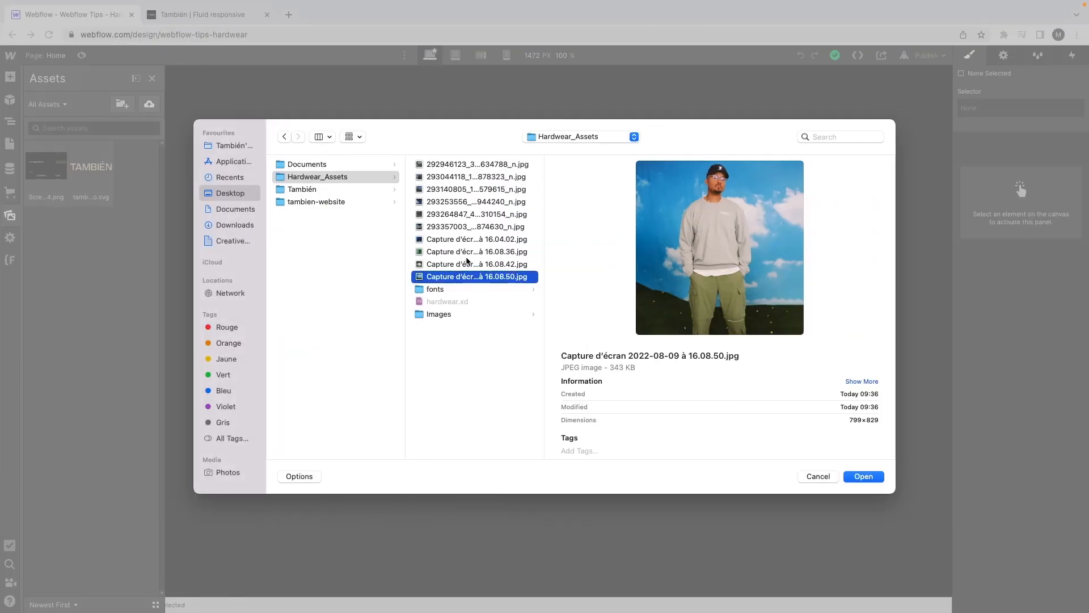
{"action": "left_click", "coordinate": [467, 264]}
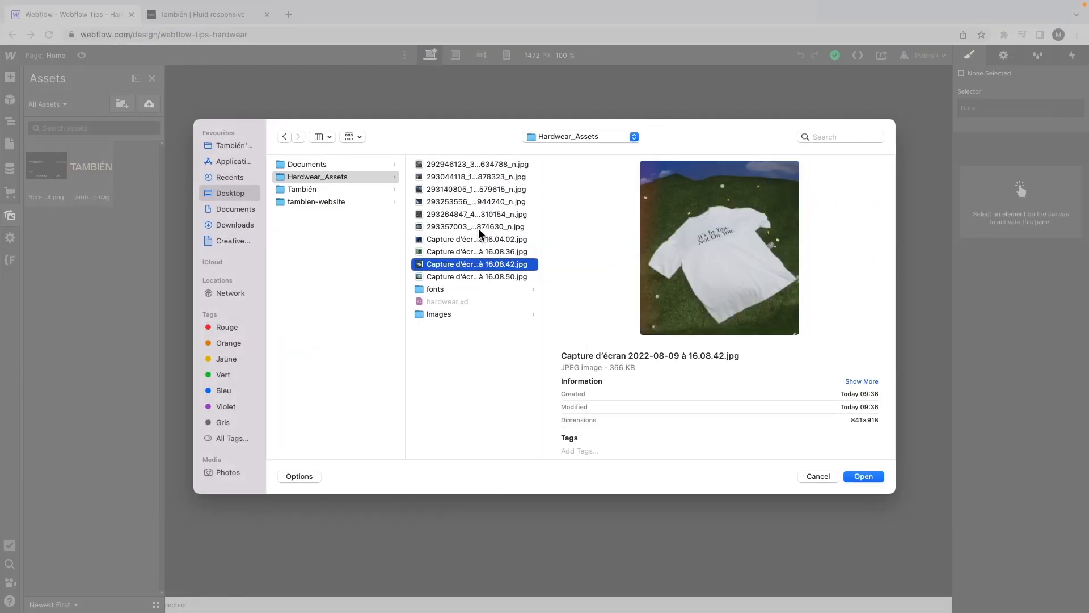
{"action": "left_click", "coordinate": [477, 277]}
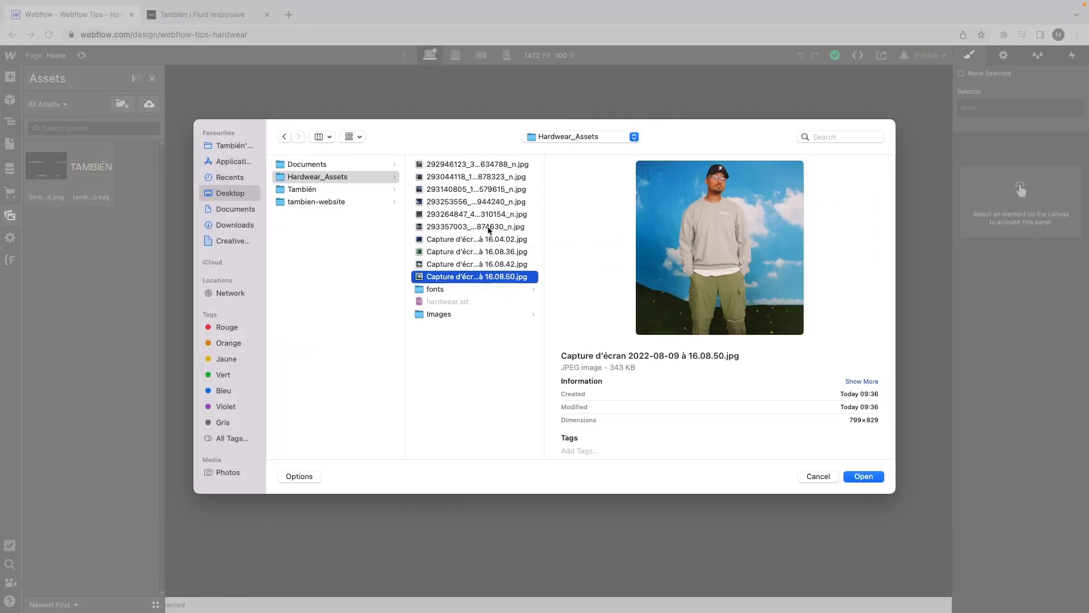
{"action": "left_click", "coordinate": [475, 164]}
{"action": "left_click", "coordinate": [489, 276], "text": "shift"}
{"action": "key", "text": "Return"}
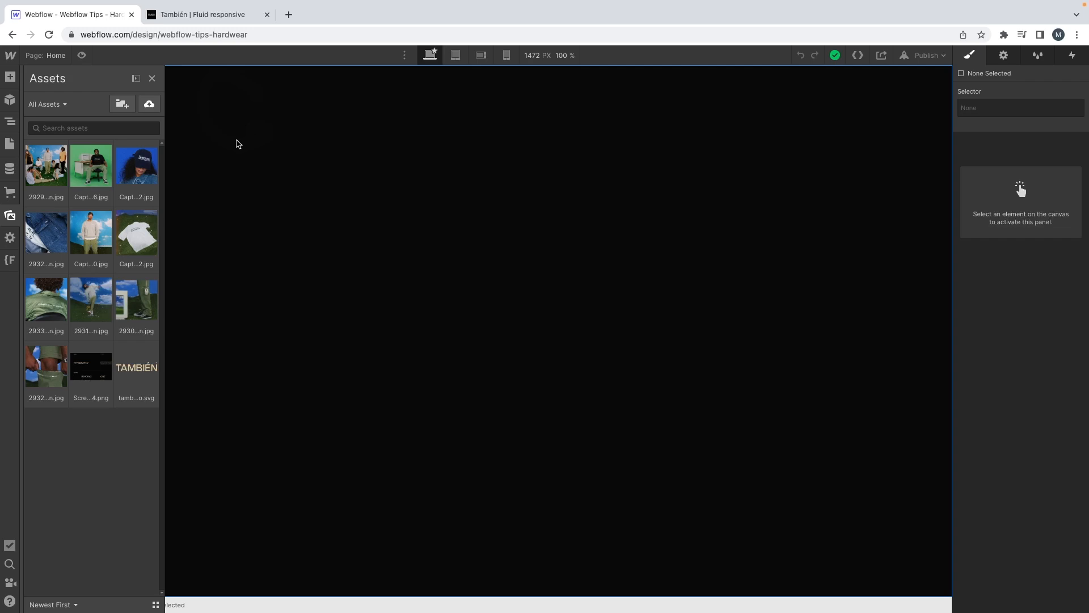
Step: Switch back to the Adobe XD mockup and examine how the three artboards' layouts follow the column grid, toggling the grid overlay
{"action": "key", "text": "ctrl+Left"}
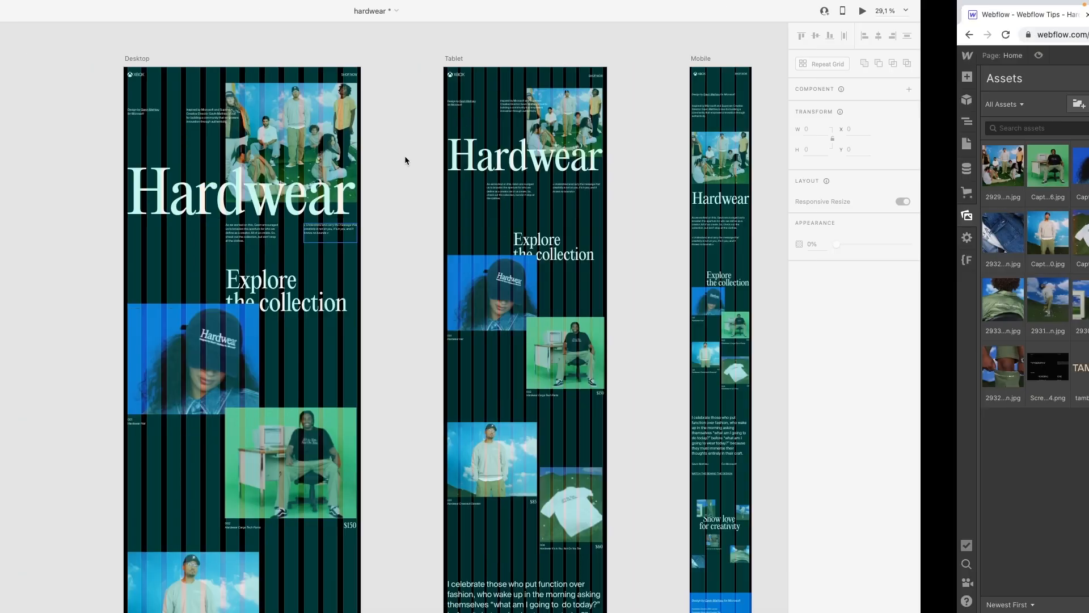
{"action": "scroll", "coordinate": [412, 191], "scroll_direction": "down", "scroll_amount": 3, "text": "ctrl"}
{"action": "key", "text": "ctrl+shift+apostrophe"}
{"action": "scroll", "coordinate": [412, 192], "scroll_direction": "down", "scroll_amount": 2, "text": "ctrl"}
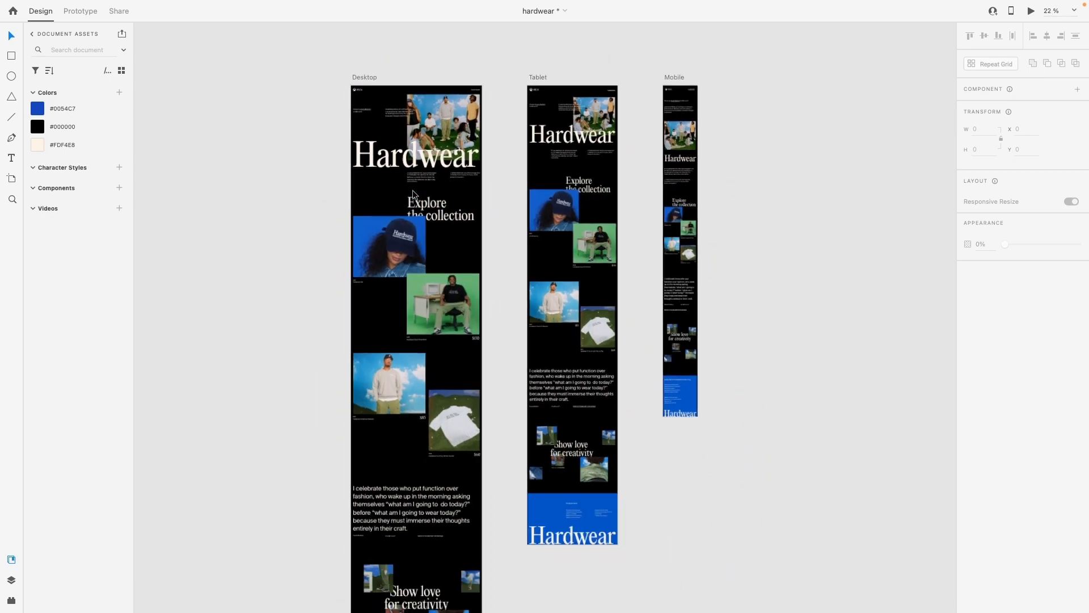
{"action": "scroll", "coordinate": [413, 190], "scroll_direction": "down", "scroll_amount": 1}
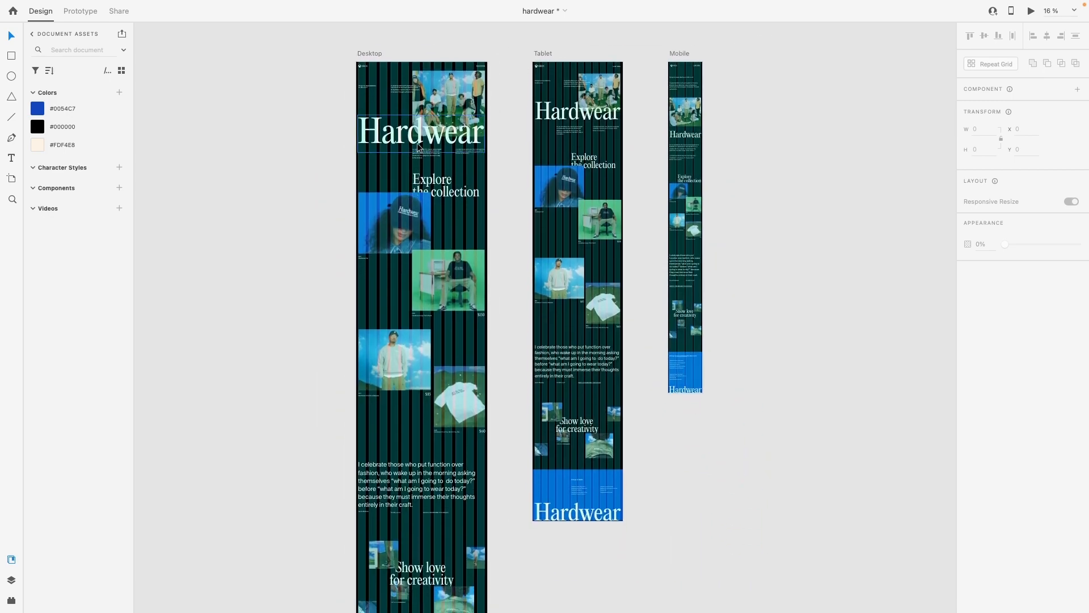
{"action": "scroll", "coordinate": [417, 144], "scroll_direction": "down", "scroll_amount": 3}
{"action": "scroll", "coordinate": [417, 144], "scroll_direction": "up", "scroll_amount": 3}
{"action": "scroll", "coordinate": [418, 146], "scroll_direction": "up", "scroll_amount": 4, "text": "ctrl"}
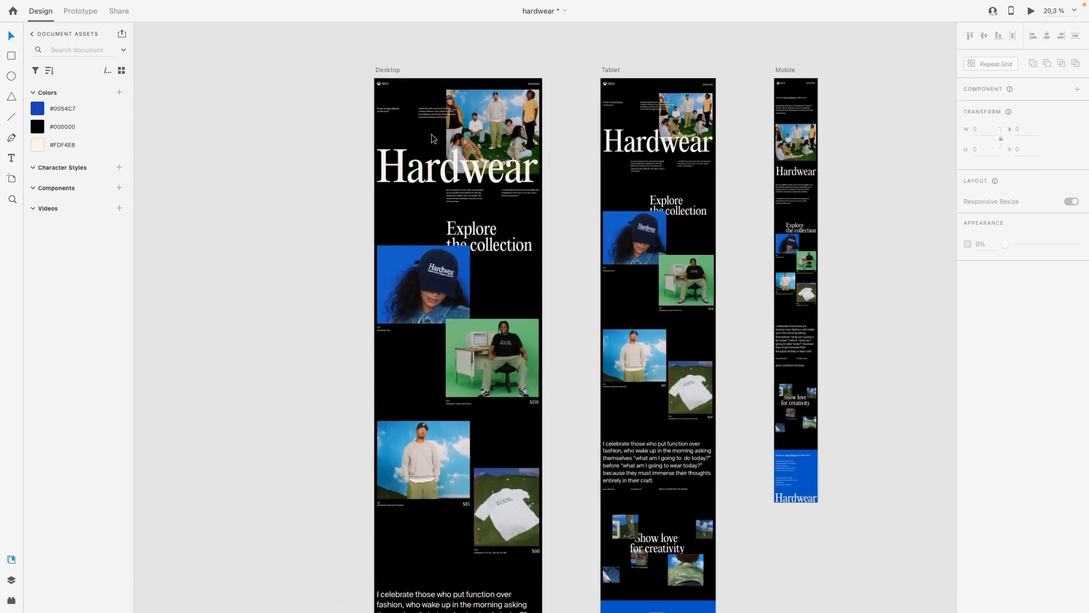
{"action": "scroll", "coordinate": [454, 170], "scroll_direction": "up", "scroll_amount": 3, "text": "ctrl"}
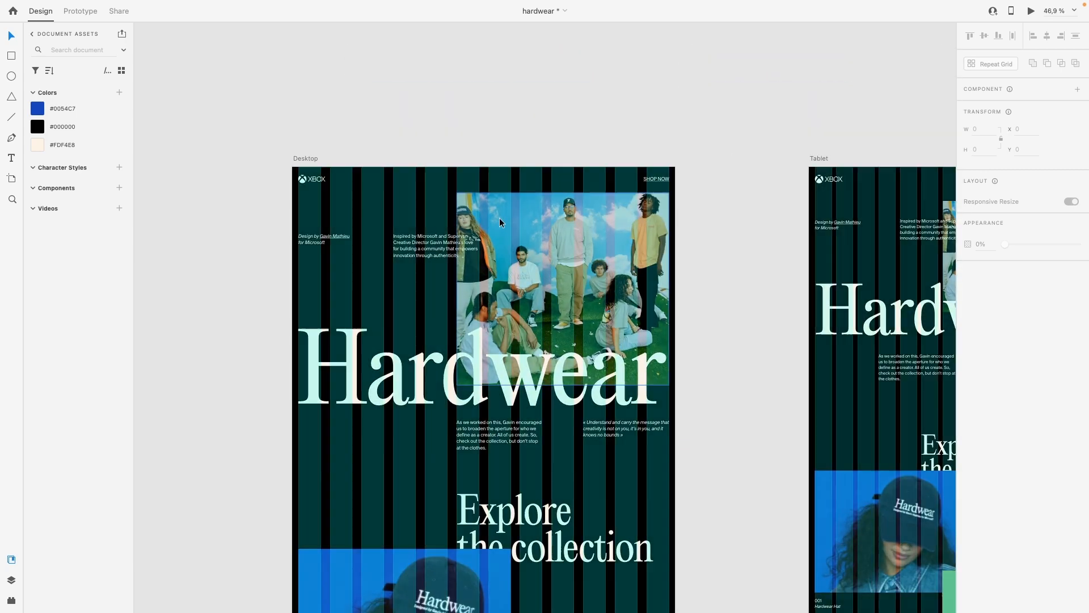
{"action": "scroll", "coordinate": [499, 218], "scroll_direction": "down", "scroll_amount": 1}
{"action": "scroll", "coordinate": [496, 218], "scroll_direction": "down", "scroll_amount": 2, "text": "ctrl"}
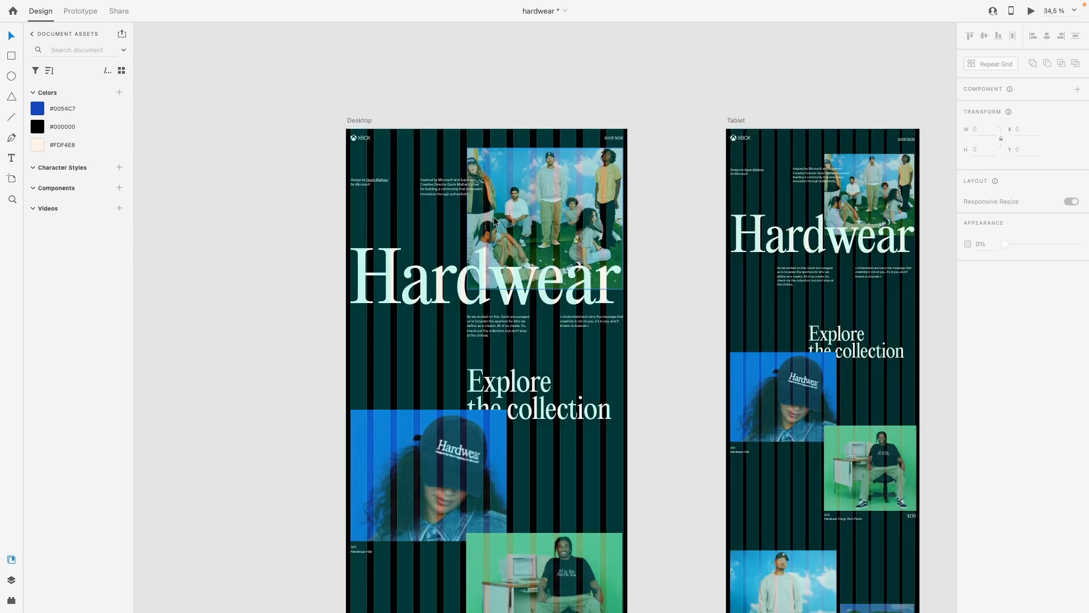
{"action": "scroll", "coordinate": [369, 261], "scroll_direction": "down", "scroll_amount": 2}
{"action": "scroll", "coordinate": [369, 261], "scroll_direction": "up", "scroll_amount": 2}
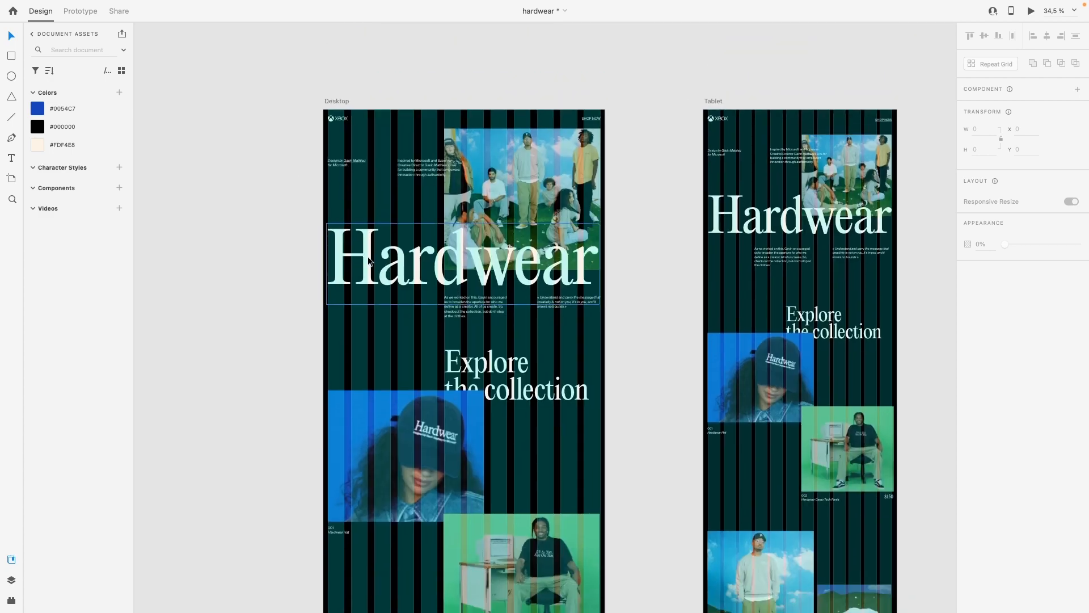
{"action": "scroll", "coordinate": [371, 265], "scroll_direction": "down", "scroll_amount": 2}
{"action": "scroll", "coordinate": [371, 265], "scroll_direction": "down", "scroll_amount": 3}
{"action": "scroll", "coordinate": [371, 265], "scroll_direction": "down", "scroll_amount": 1}
{"action": "scroll", "coordinate": [416, 170], "scroll_direction": "up", "scroll_amount": 2}
Step: Inspect the text styles of the Desktop artboard's Hardwear title, Explore heading, intro paragraph, large quote and behind-the-design link
{"action": "left_click", "coordinate": [410, 174]}
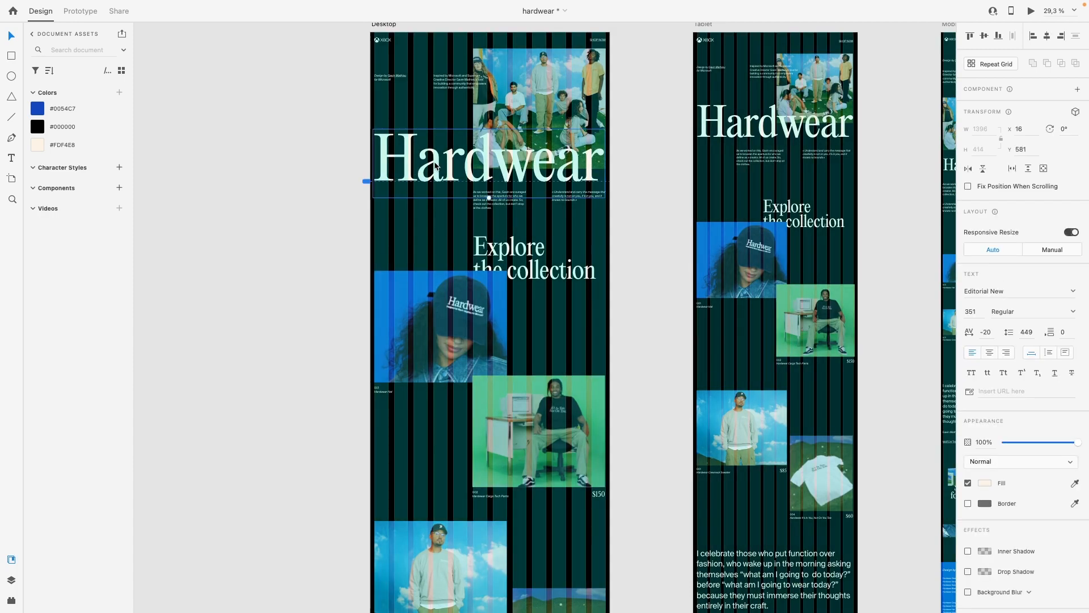
{"action": "left_click", "coordinate": [501, 253]}
{"action": "scroll", "coordinate": [422, 78], "scroll_direction": "up", "scroll_amount": 6}
{"action": "left_click", "coordinate": [471, 98]}
{"action": "scroll", "coordinate": [472, 98], "scroll_direction": "down", "scroll_amount": 10}
{"action": "scroll", "coordinate": [471, 97], "scroll_direction": "down", "scroll_amount": 3}
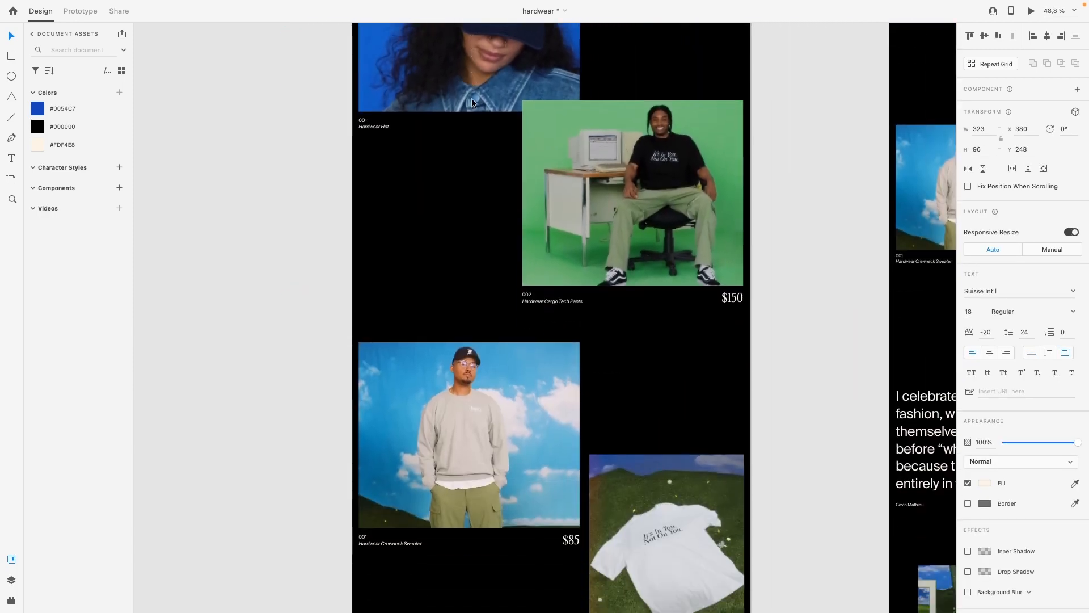
{"action": "scroll", "coordinate": [472, 98], "scroll_direction": "down", "scroll_amount": 10}
{"action": "left_click", "coordinate": [456, 219]}
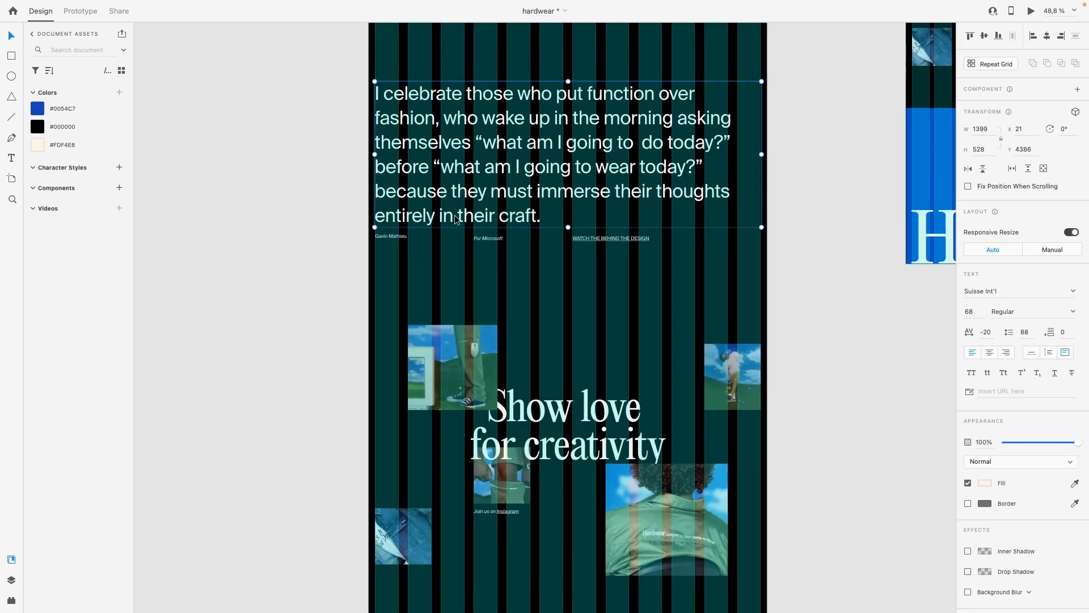
{"action": "scroll", "coordinate": [573, 318], "scroll_direction": "up", "scroll_amount": 5}
{"action": "left_click", "coordinate": [596, 270]}
{"action": "scroll", "coordinate": [595, 270], "scroll_direction": "down", "scroll_amount": 10}
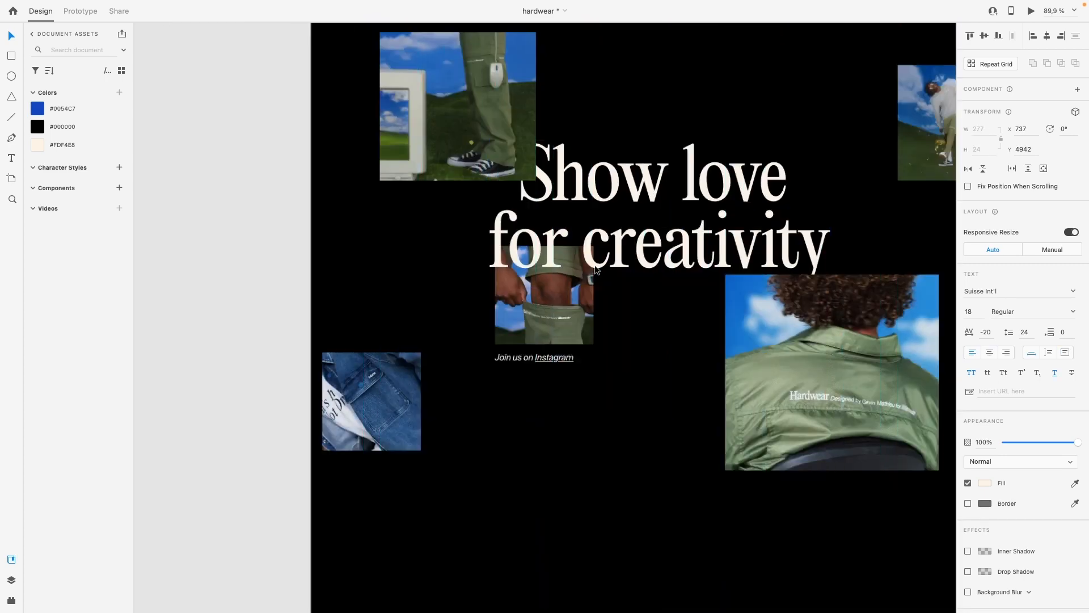
Step: Examine the Desktop artboard down to its blue footer and inspect how the Hardwear hero title lines up with the column grid
{"action": "scroll", "coordinate": [596, 267], "scroll_direction": "down", "scroll_amount": 5}
{"action": "scroll", "coordinate": [589, 269], "scroll_direction": "down", "scroll_amount": 2}
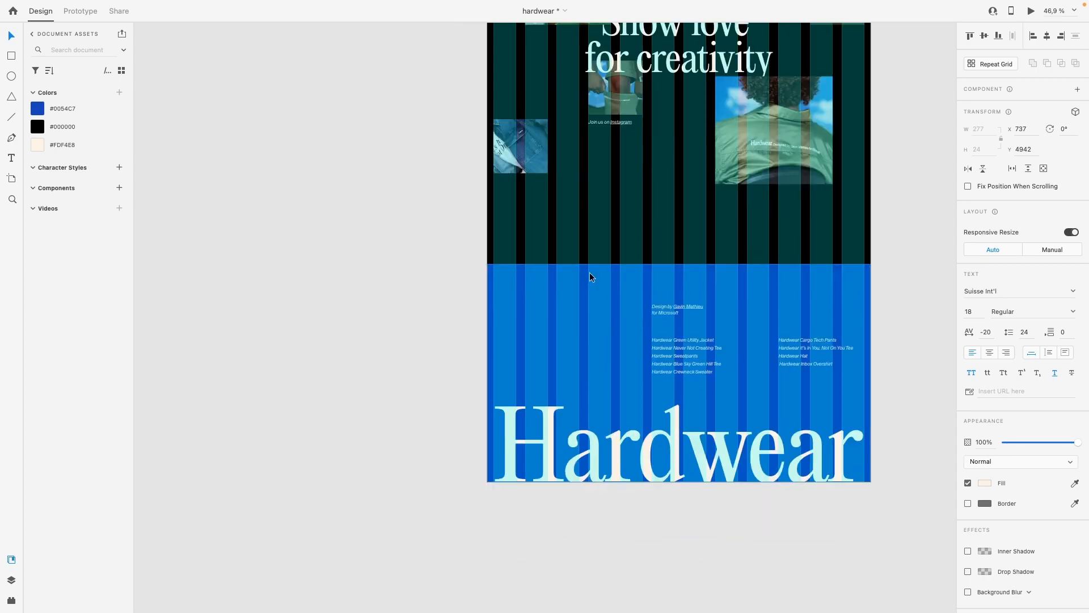
{"action": "scroll", "coordinate": [590, 271], "scroll_direction": "up", "scroll_amount": 20}
{"action": "scroll", "coordinate": [590, 271], "scroll_direction": "right", "scroll_amount": 5}
{"action": "scroll", "coordinate": [589, 271], "scroll_direction": "left", "scroll_amount": 3}
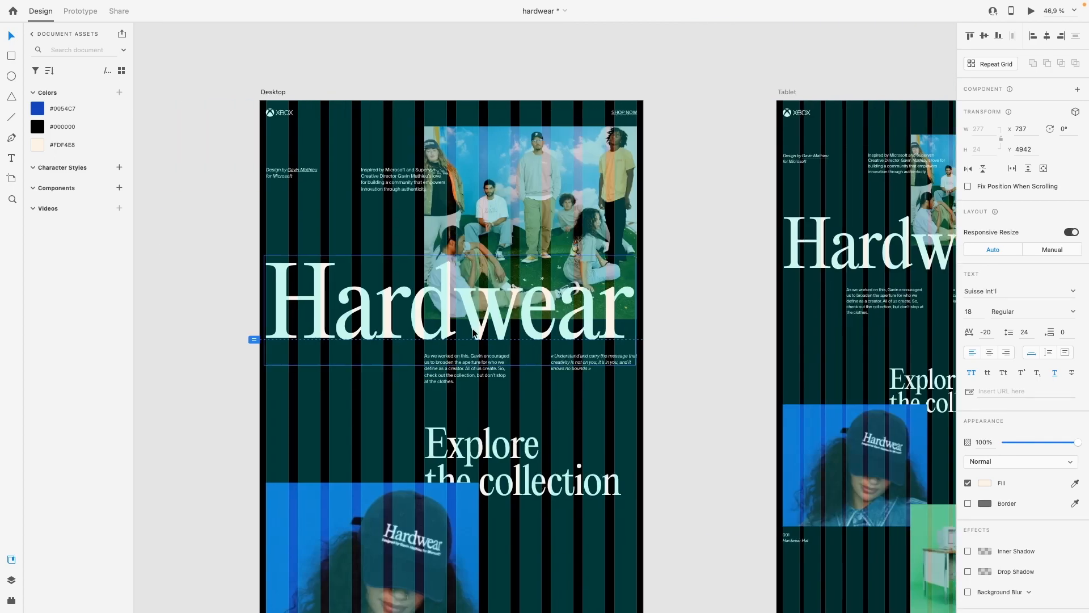
{"action": "left_click", "coordinate": [366, 315]}
{"action": "scroll", "coordinate": [476, 329], "scroll_direction": "up", "scroll_amount": 2}
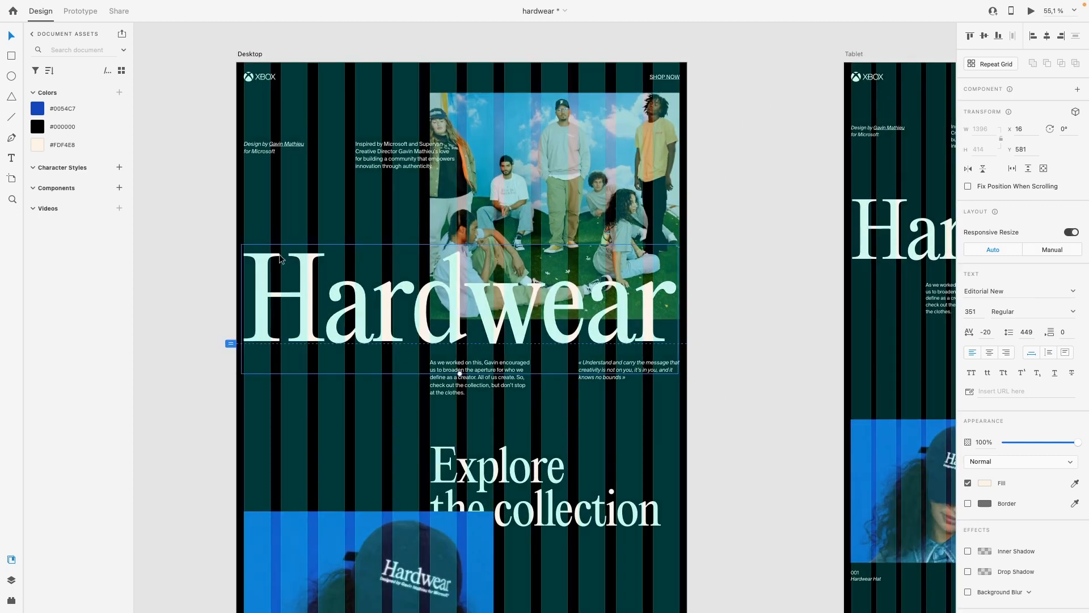
{"action": "scroll", "coordinate": [392, 295], "scroll_direction": "up", "scroll_amount": 1}
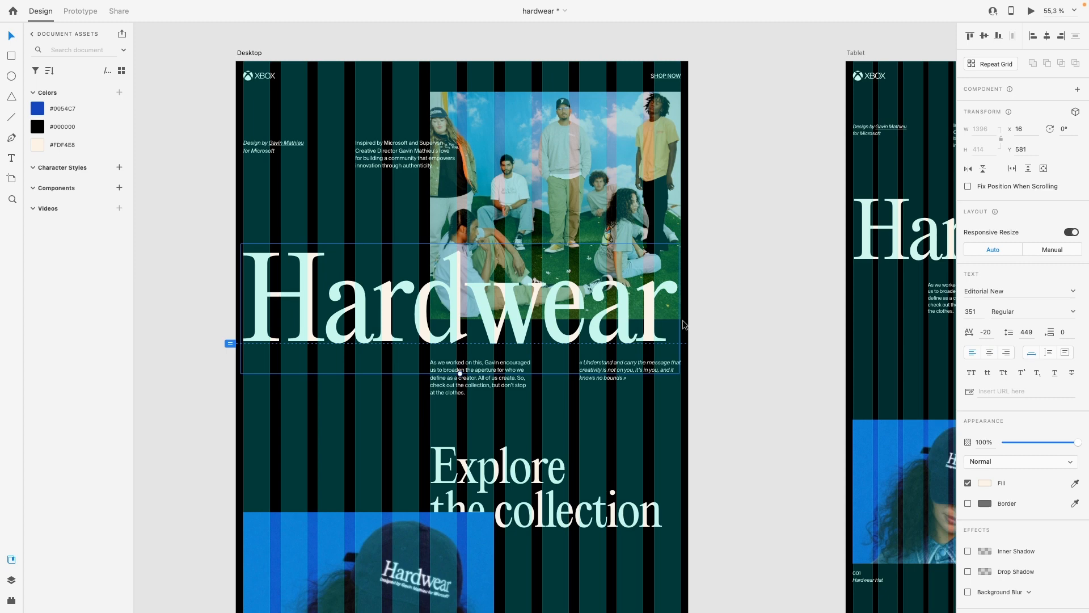
{"action": "scroll", "coordinate": [433, 299], "scroll_direction": "up", "scroll_amount": 2}
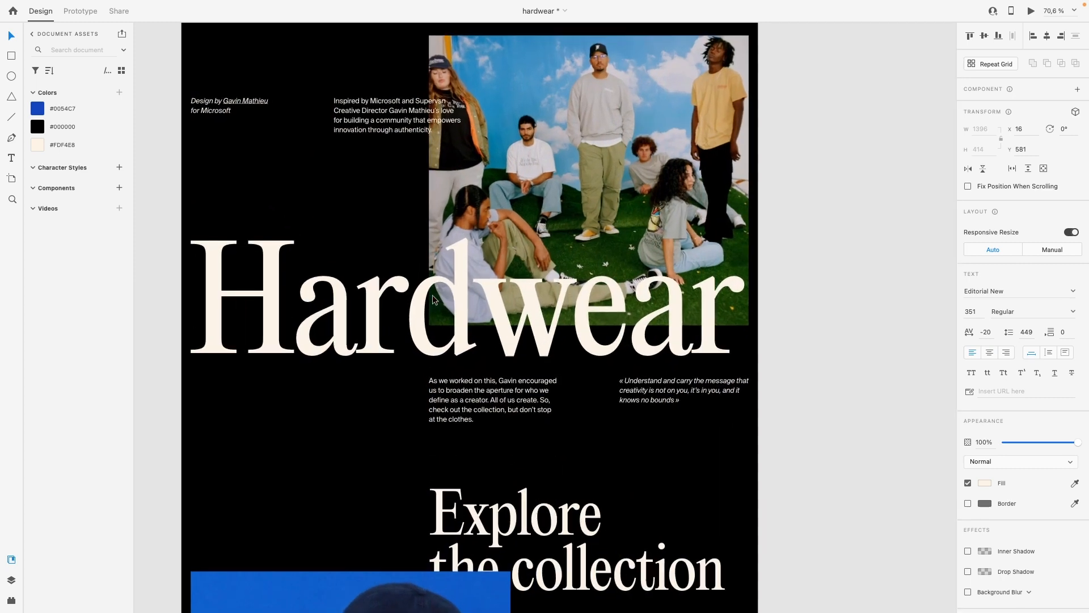
Step: Move the Desktop artboard's Hardwear hero title to X 22, in line with the first grid column
{"action": "scroll", "coordinate": [435, 299], "scroll_direction": "left", "scroll_amount": 2}
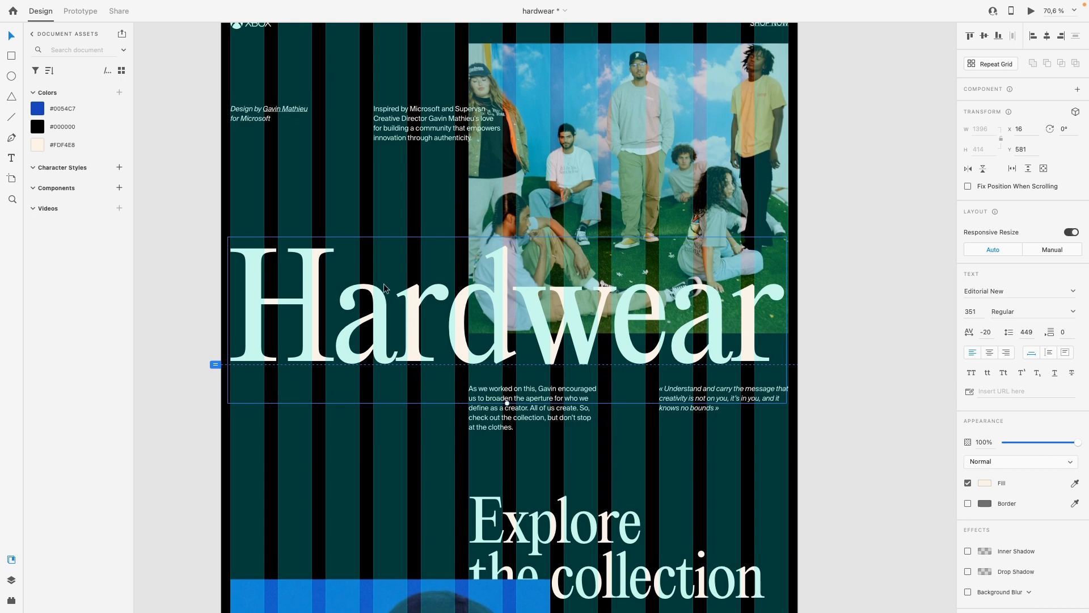
{"action": "left_click_drag", "start_coordinate": [355, 294], "coordinate": [358, 295]}
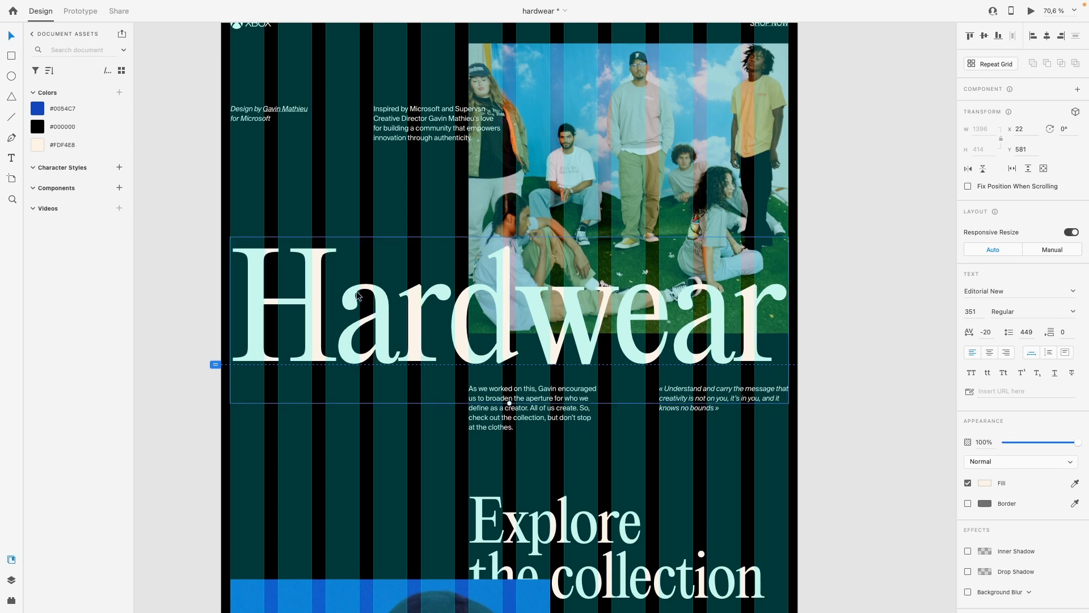
{"action": "left_click", "coordinate": [312, 206]}
Step: Inspect the hero title's text settings and the italic design credit, and compare the three artboards against the column grid
{"action": "scroll", "coordinate": [316, 230], "scroll_direction": "up", "scroll_amount": 1}
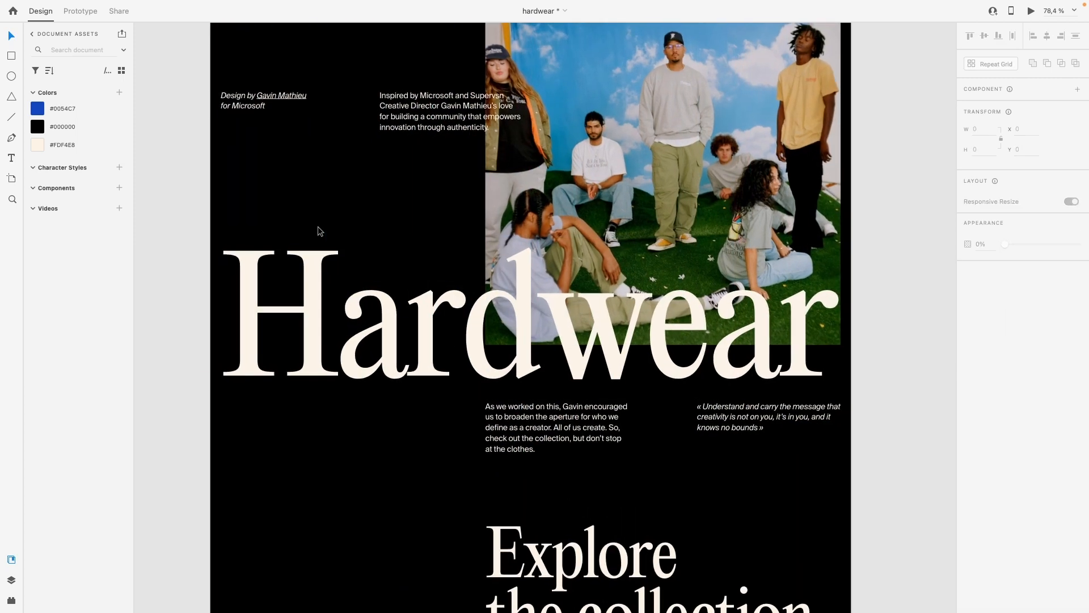
{"action": "scroll", "coordinate": [321, 230], "scroll_direction": "left", "scroll_amount": 1}
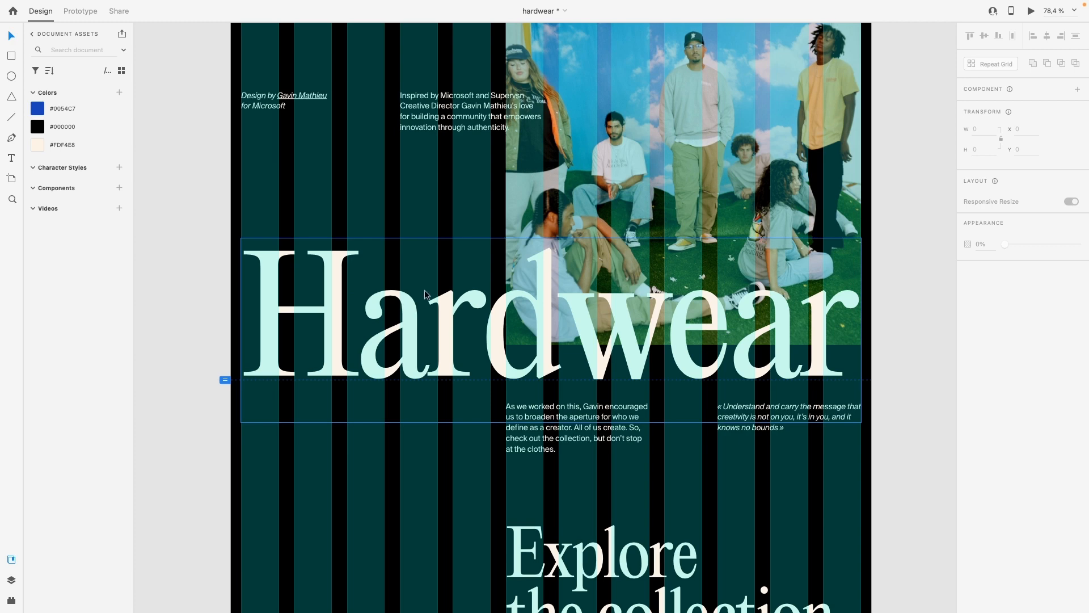
{"action": "left_click", "coordinate": [429, 310]}
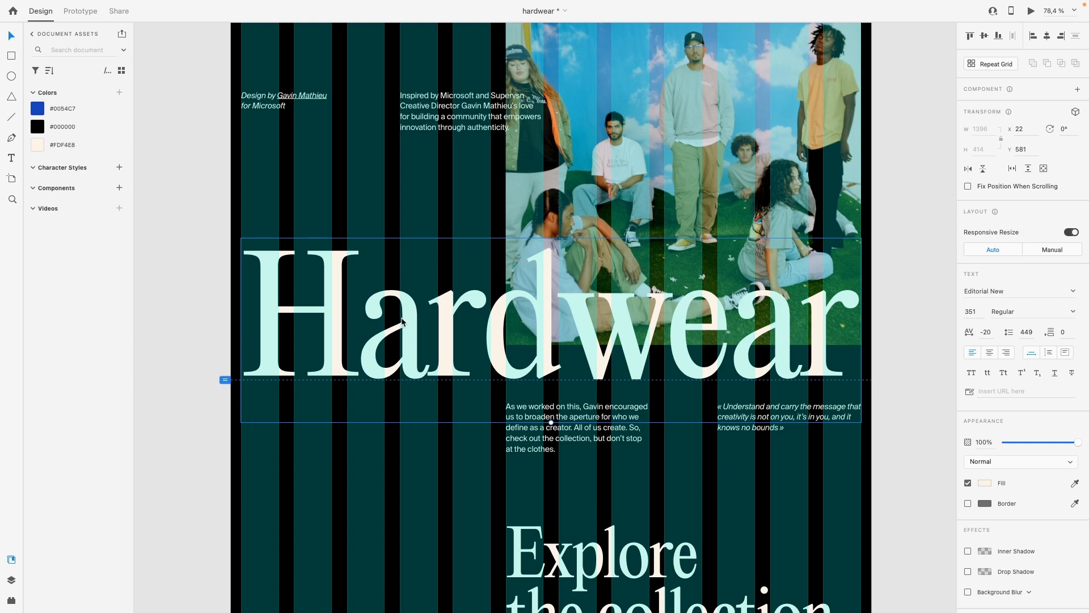
{"action": "scroll", "coordinate": [402, 321], "scroll_direction": "down", "scroll_amount": 4}
{"action": "scroll", "coordinate": [505, 389], "scroll_direction": "up", "scroll_amount": 5}
{"action": "scroll", "coordinate": [341, 200], "scroll_direction": "down", "scroll_amount": 1}
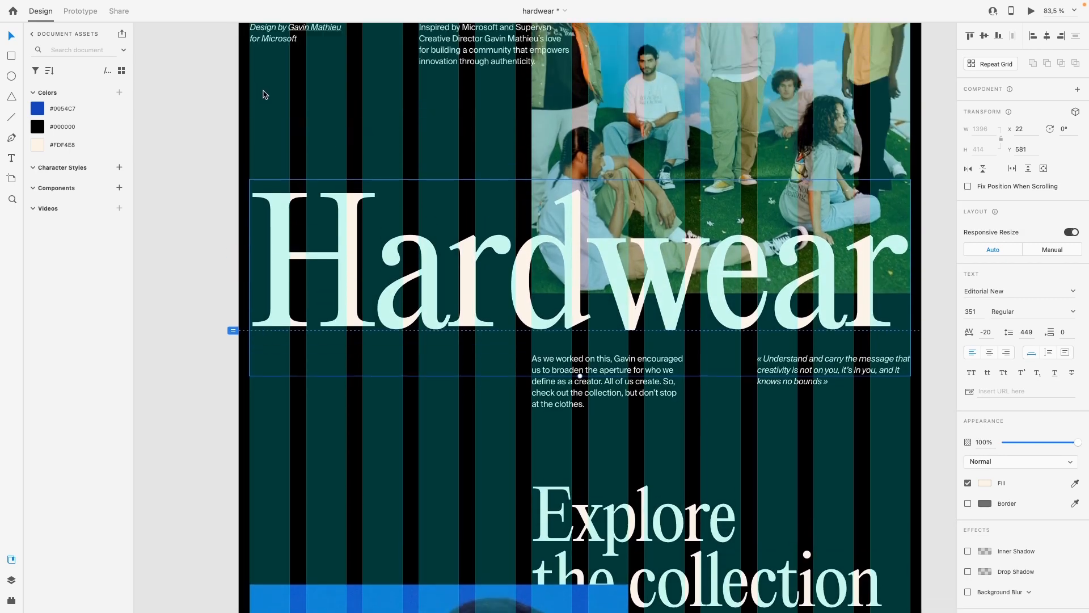
{"action": "scroll", "coordinate": [265, 95], "scroll_direction": "up", "scroll_amount": 4}
{"action": "scroll", "coordinate": [255, 166], "scroll_direction": "up", "scroll_amount": 3}
{"action": "left_click_drag", "start_coordinate": [234, 243], "coordinate": [311, 247]}
{"action": "left_click", "coordinate": [285, 237]}
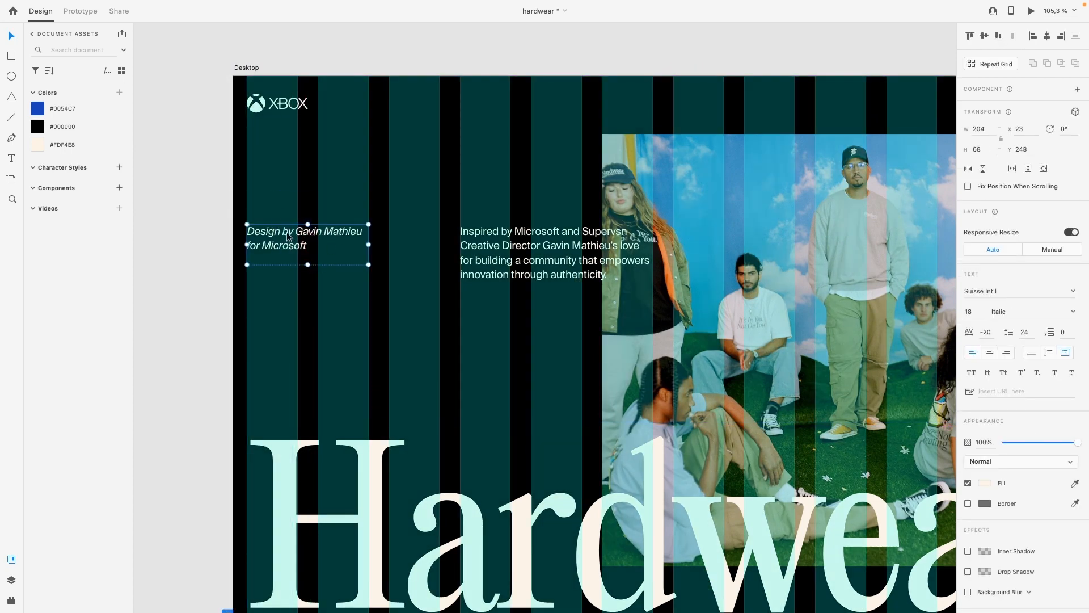
{"action": "scroll", "coordinate": [278, 250], "scroll_direction": "down", "scroll_amount": 3}
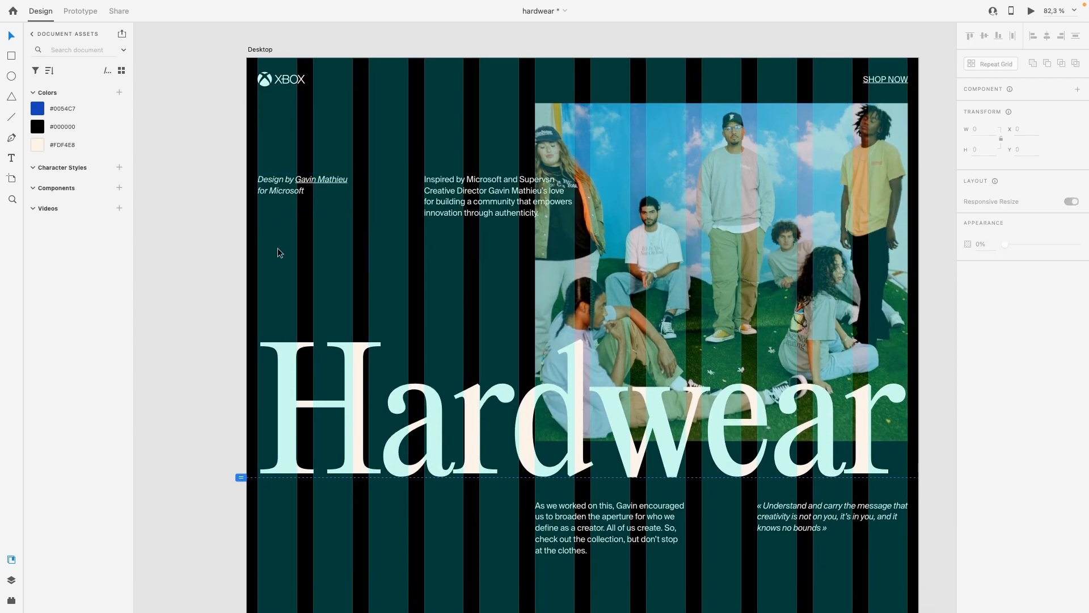
{"action": "scroll", "coordinate": [278, 252], "scroll_direction": "down", "scroll_amount": 3}
{"action": "scroll", "coordinate": [278, 252], "scroll_direction": "down", "scroll_amount": 1}
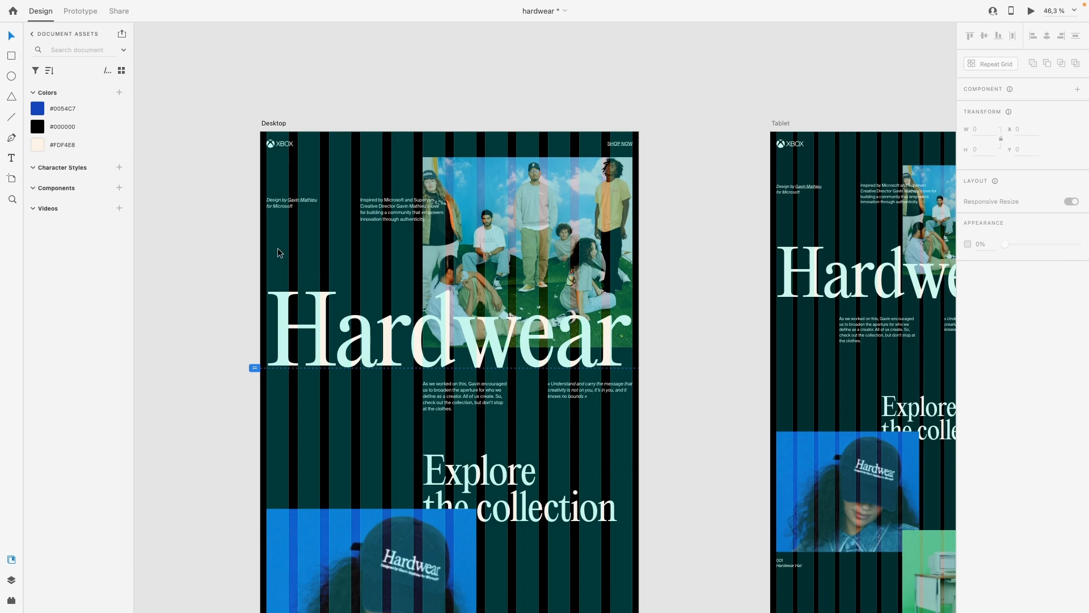
{"action": "scroll", "coordinate": [278, 253], "scroll_direction": "down", "scroll_amount": 3}
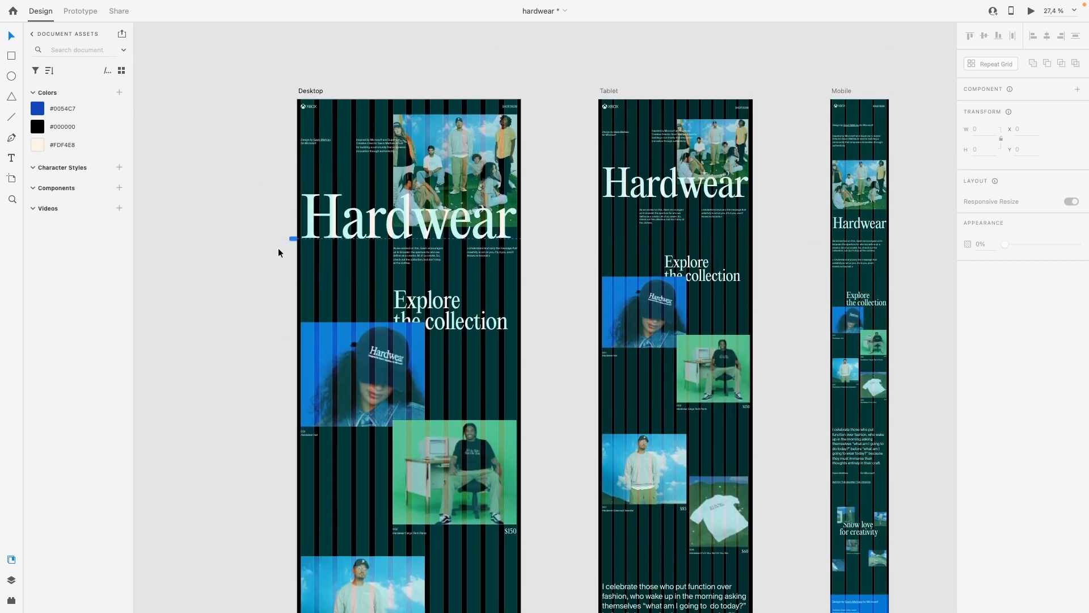
{"action": "scroll", "coordinate": [302, 152], "scroll_direction": "up", "scroll_amount": 4}
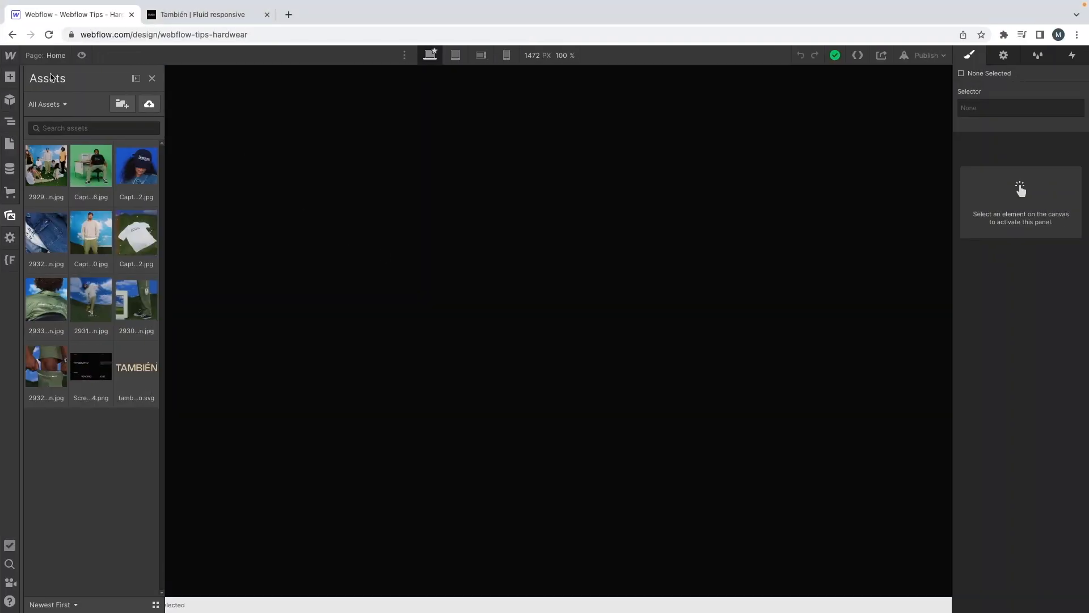
Step: Switch to the Webflow Designer and open the Style Guide page, looking over its typography section
{"action": "left_click", "coordinate": [9, 144]}
{"action": "left_click", "coordinate": [66, 159]}
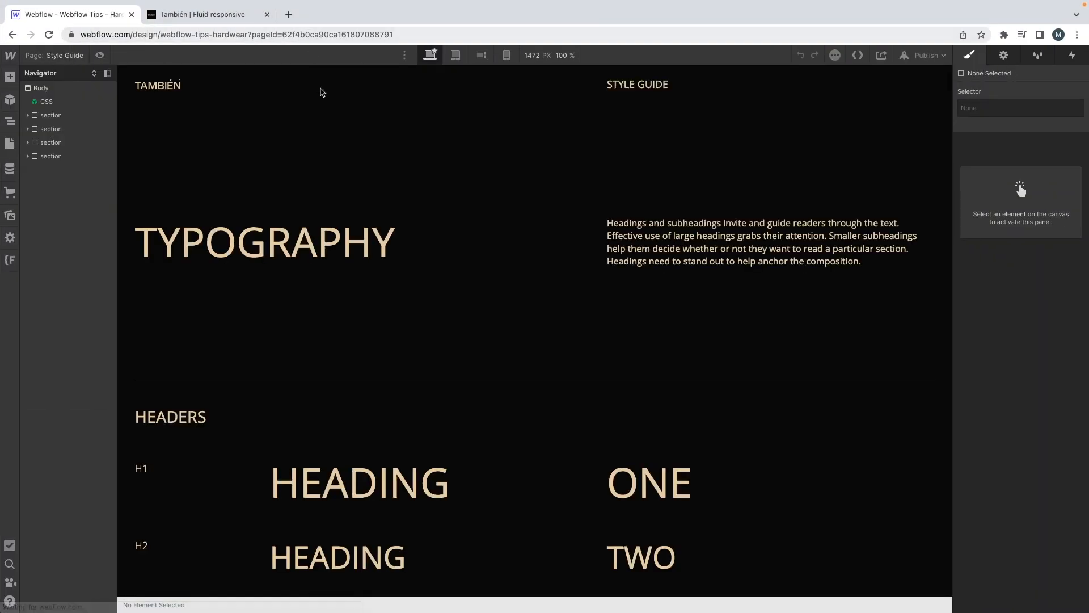
{"action": "scroll", "coordinate": [289, 251], "scroll_direction": "down", "scroll_amount": 2}
{"action": "scroll", "coordinate": [290, 250], "scroll_direction": "up", "scroll_amount": 2}
Step: Target the Body (All Pages) tag and edit its Black background swatch to #000000, taking the hex code from the XD mockup
{"action": "left_click", "coordinate": [55, 87]}
{"action": "scroll", "coordinate": [962, 294], "scroll_direction": "down", "scroll_amount": 1}
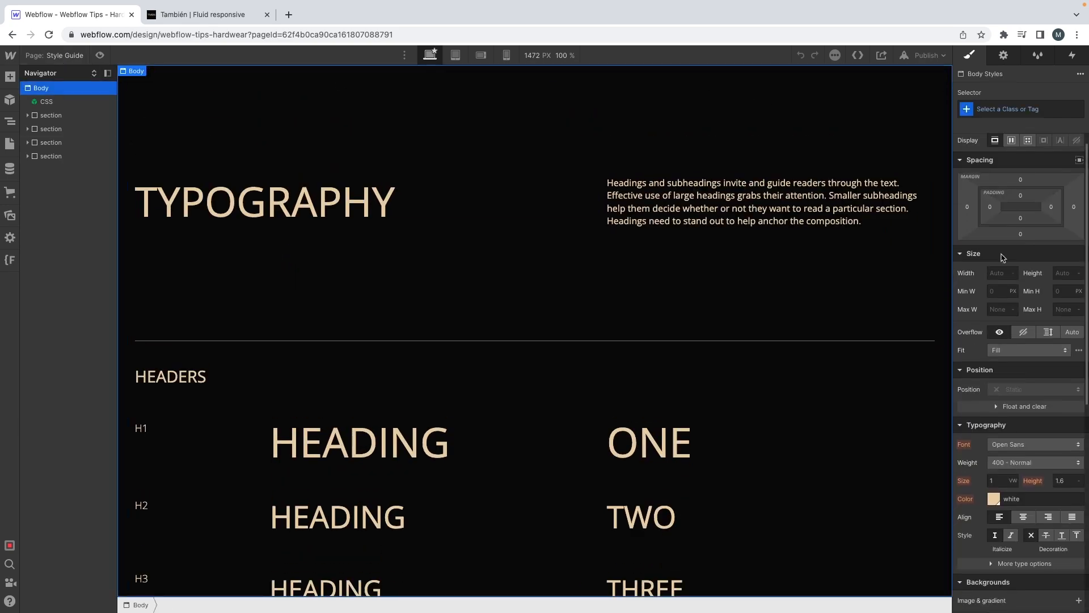
{"action": "left_click", "coordinate": [992, 111]}
{"action": "left_click", "coordinate": [990, 173]}
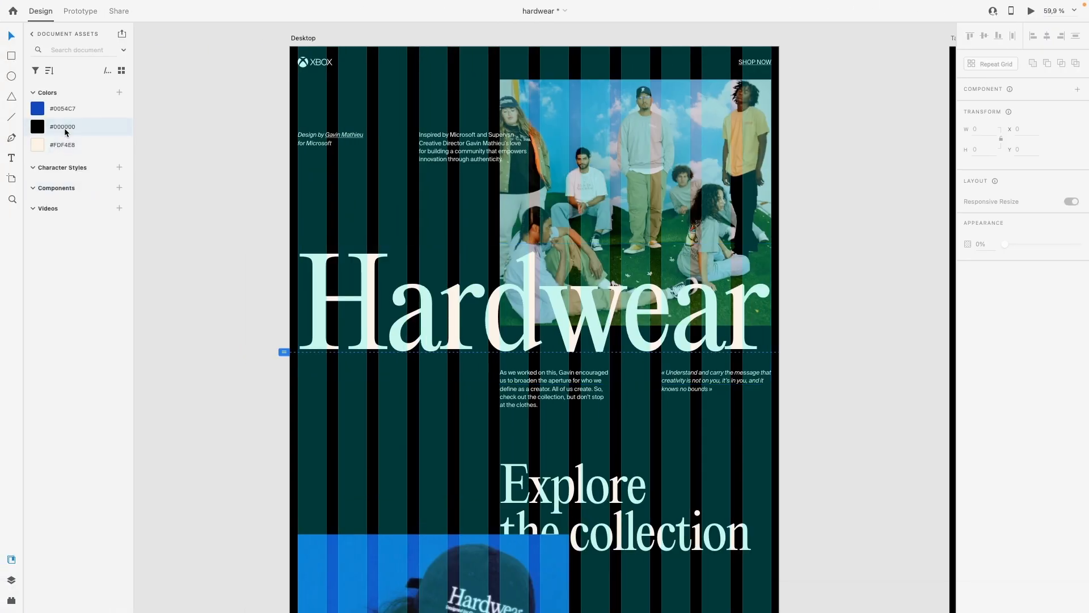
{"action": "double_click", "coordinate": [66, 132]}
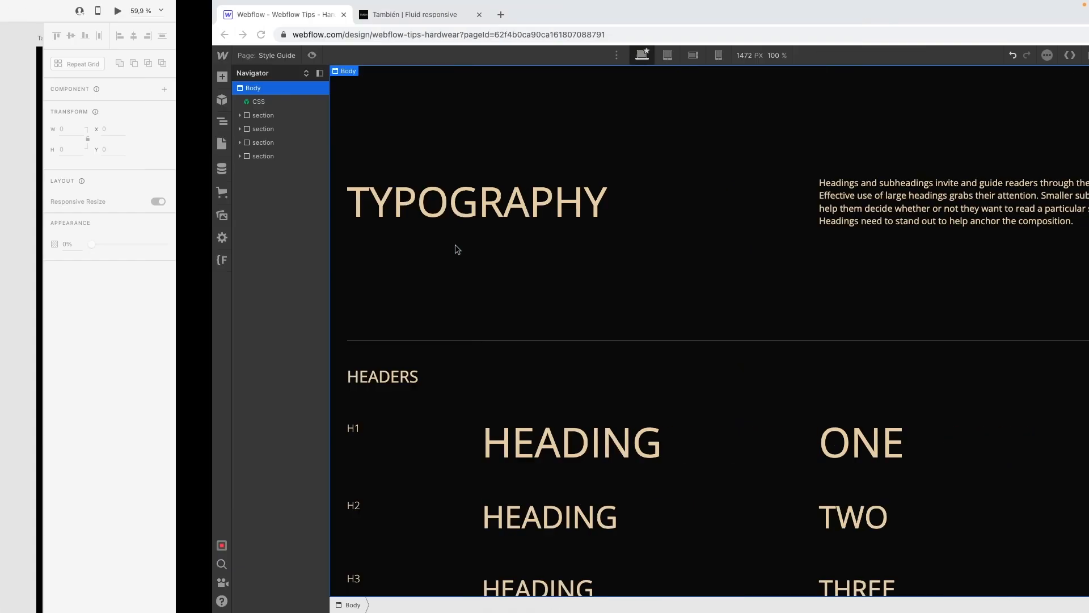
{"action": "scroll", "coordinate": [1065, 516], "scroll_direction": "down", "scroll_amount": 2}
{"action": "scroll", "coordinate": [1065, 516], "scroll_direction": "down", "scroll_amount": 2}
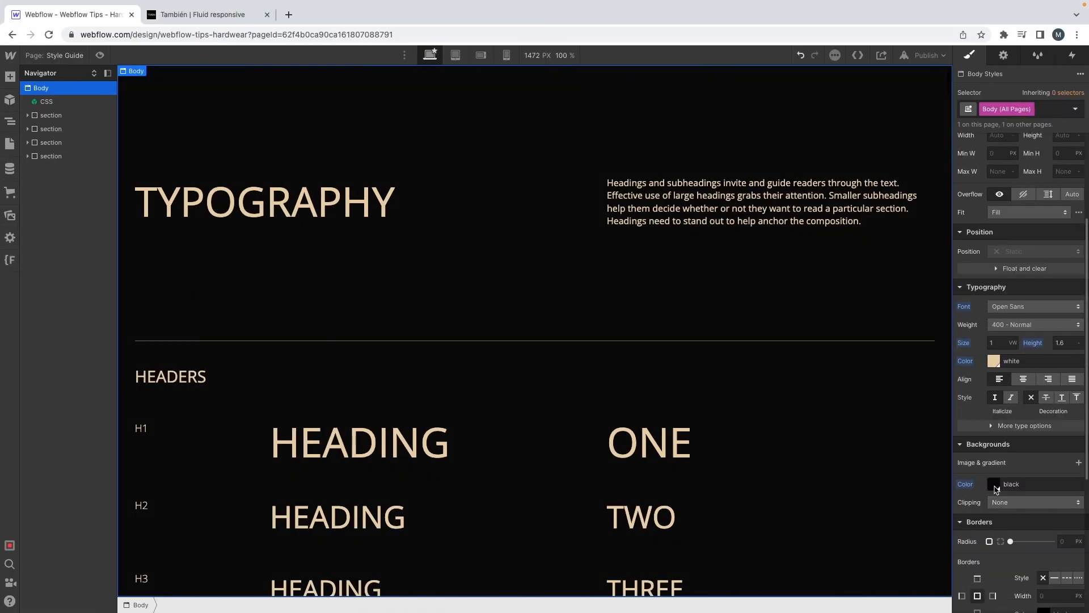
{"action": "left_click", "coordinate": [995, 484]}
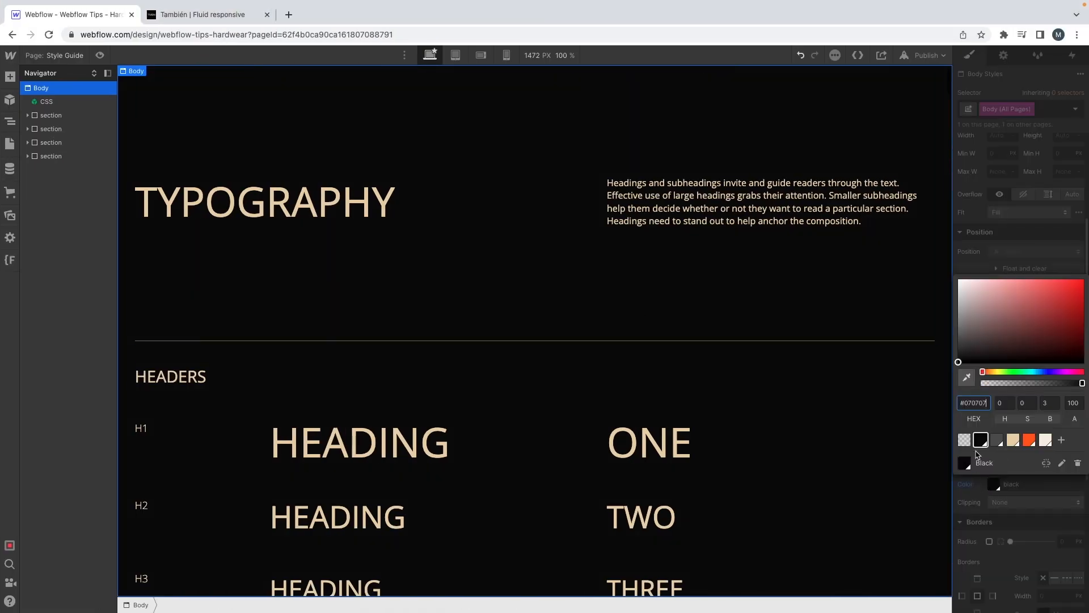
{"action": "left_click", "coordinate": [1062, 463]}
{"action": "left_click", "coordinate": [981, 369]}
{"action": "type", "text": "000000"}
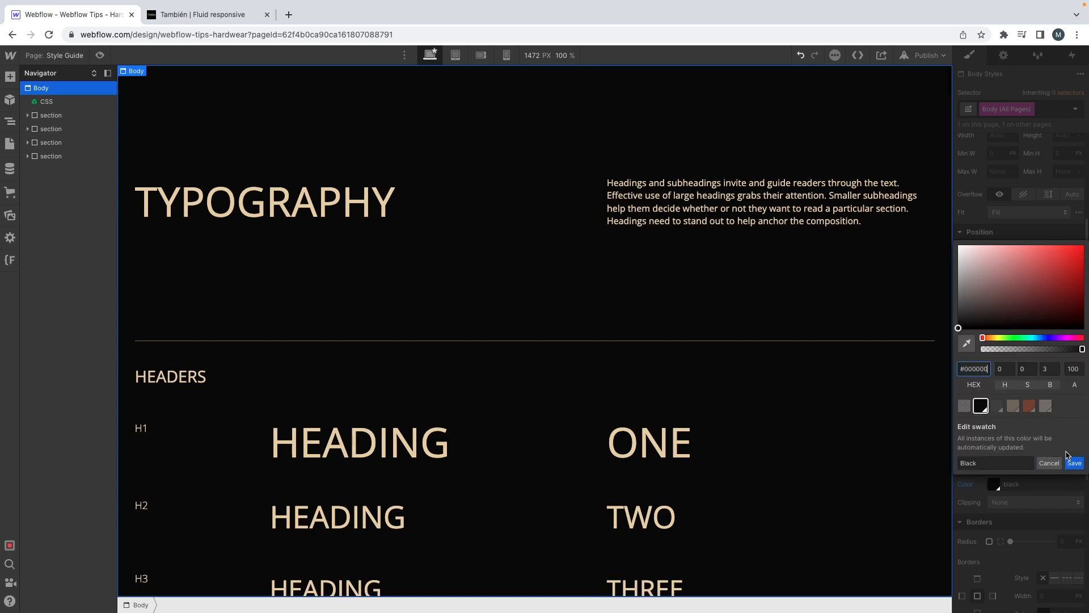
{"action": "left_click", "coordinate": [1073, 464]}
Step: Copy the cream hex code from the XD mockup and set the body text's White swatch to #fdf4e8
{"action": "key", "text": "ctrl+Left"}
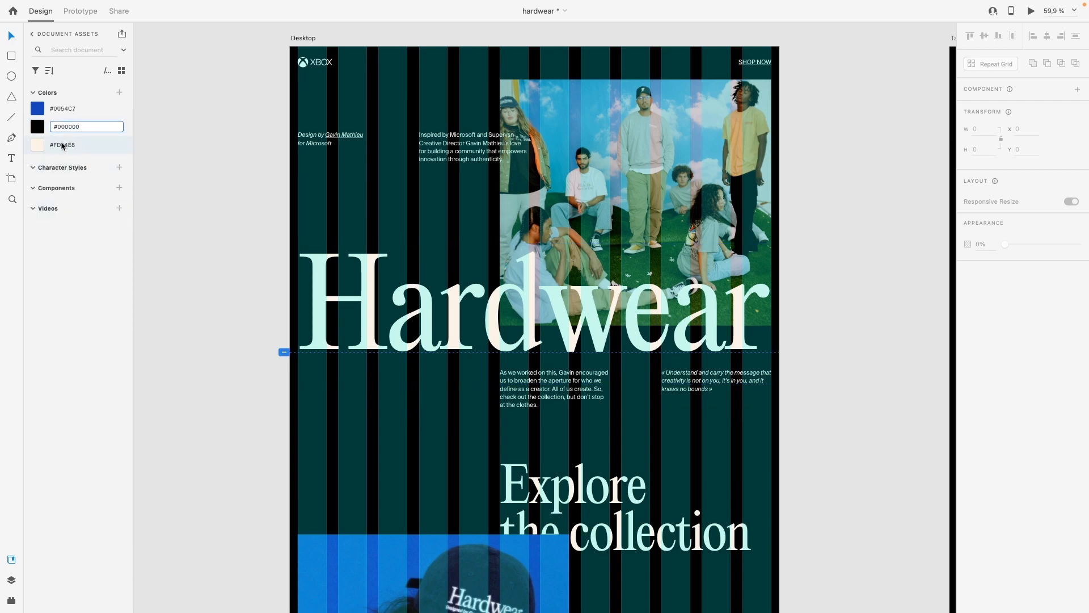
{"action": "key", "text": "ctrl+Right"}
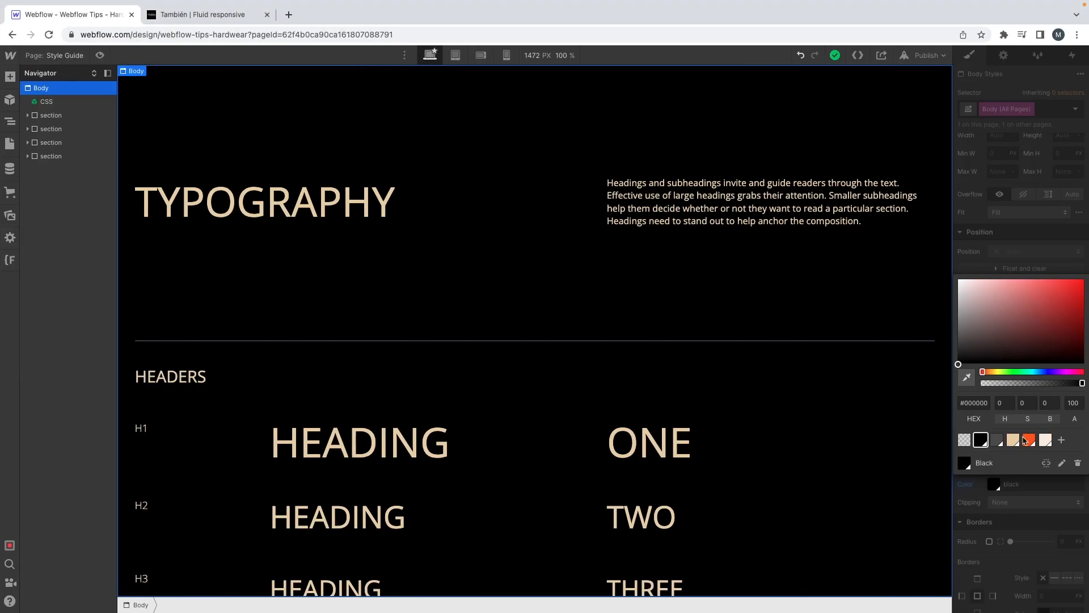
{"action": "left_click", "coordinate": [1001, 249]}
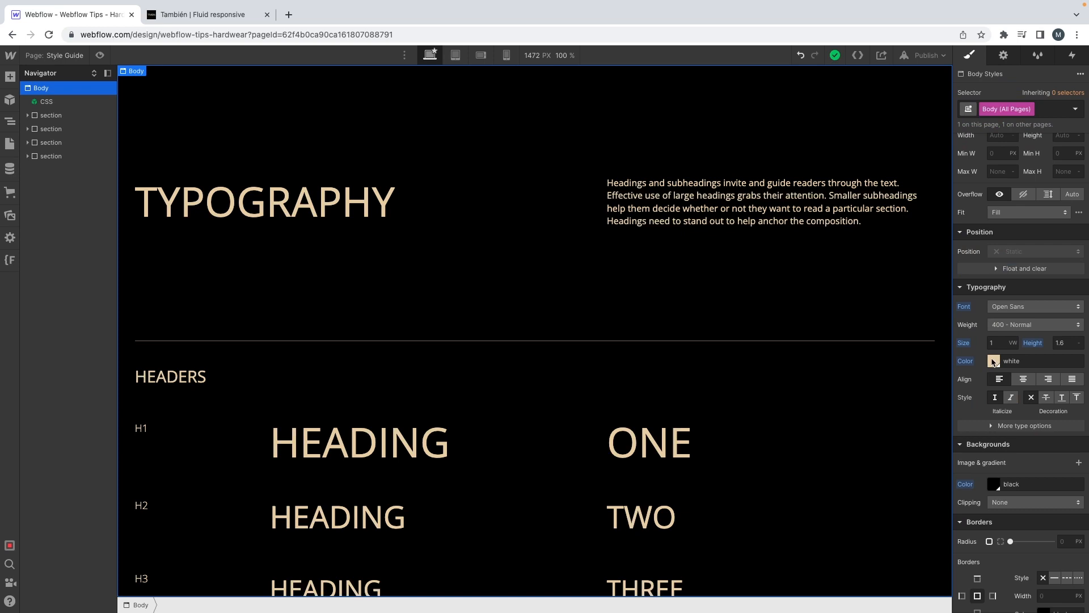
{"action": "left_click", "coordinate": [993, 362]}
{"action": "left_click", "coordinate": [1076, 580]}
{"action": "left_click", "coordinate": [975, 483]}
{"action": "type", "text": "fdf4e8"}
{"action": "left_click", "coordinate": [1075, 599]}
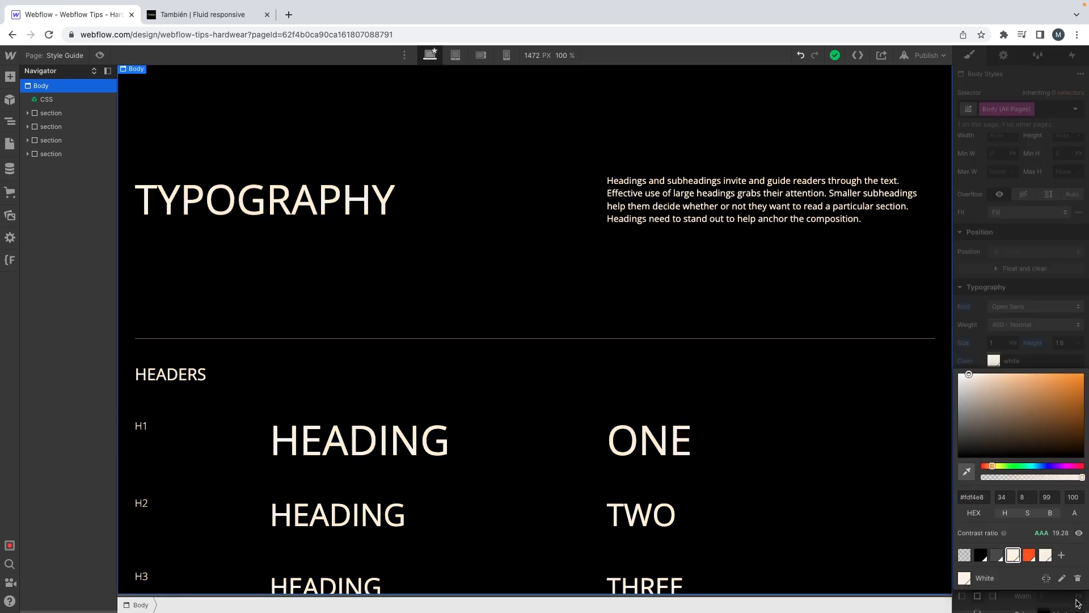
Step: Open the text colour of the Typography section's style-guide__content--top block and delete the #535353 grey swatch
{"action": "left_click", "coordinate": [790, 478]}
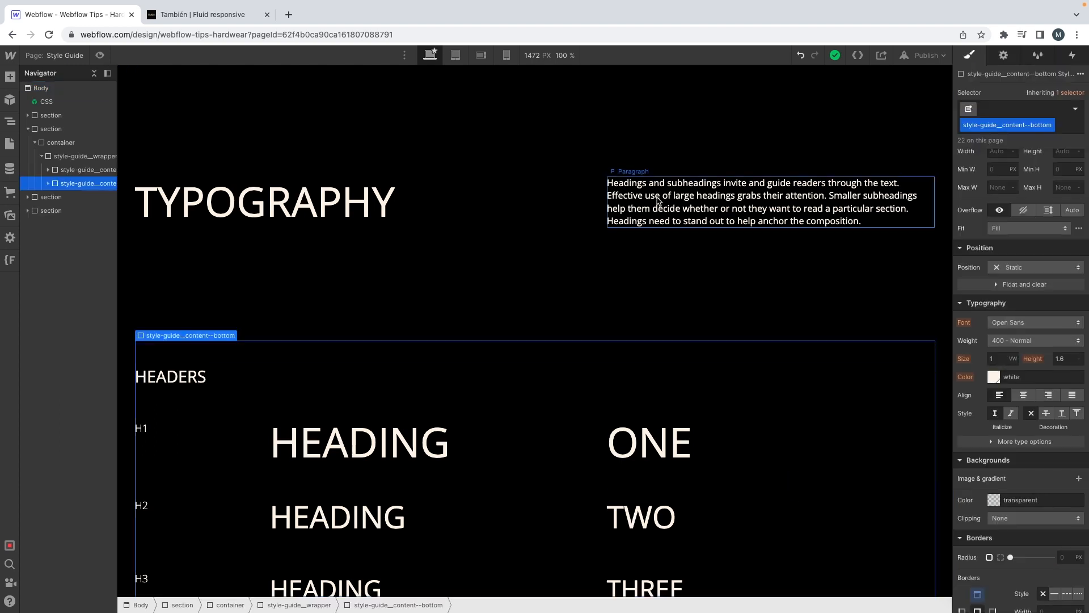
{"action": "left_click", "coordinate": [547, 164]}
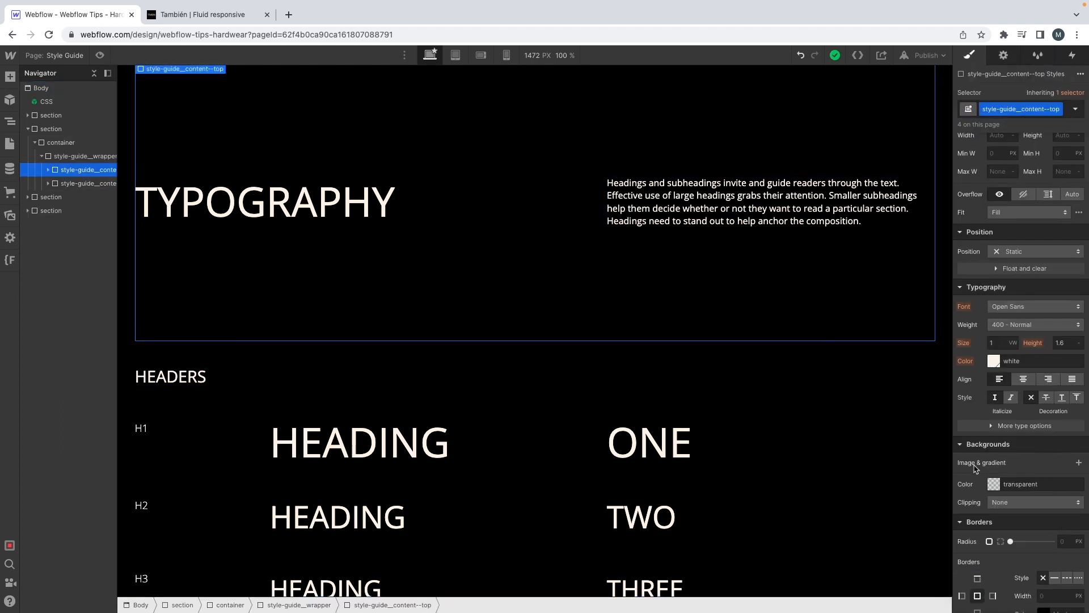
{"action": "left_click", "coordinate": [993, 362]}
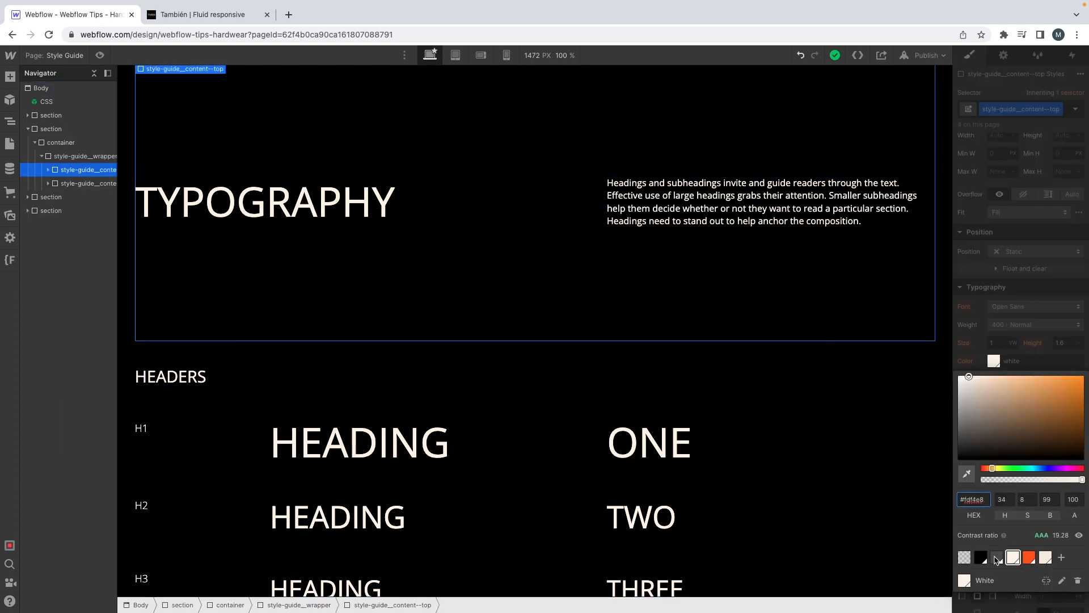
{"action": "left_click", "coordinate": [997, 557]}
{"action": "left_click", "coordinate": [1077, 581]}
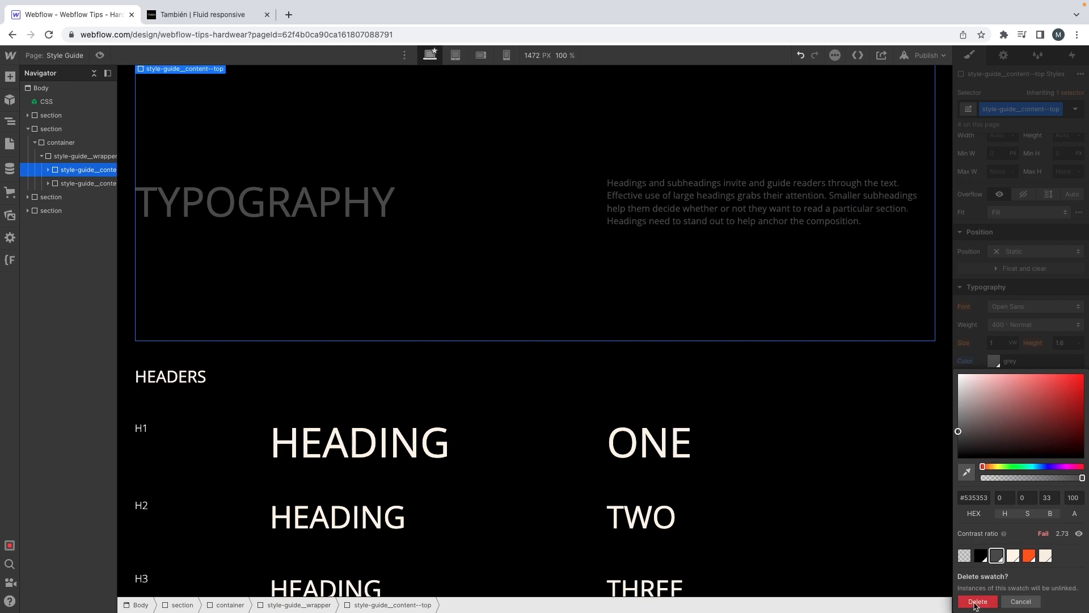
{"action": "left_click", "coordinate": [977, 602]}
Step: Reset the text colour of the style-guide__content--top block so it inherits from Body (All Pages)
{"action": "left_click", "coordinate": [1002, 362]}
{"action": "left_click", "coordinate": [965, 362]}
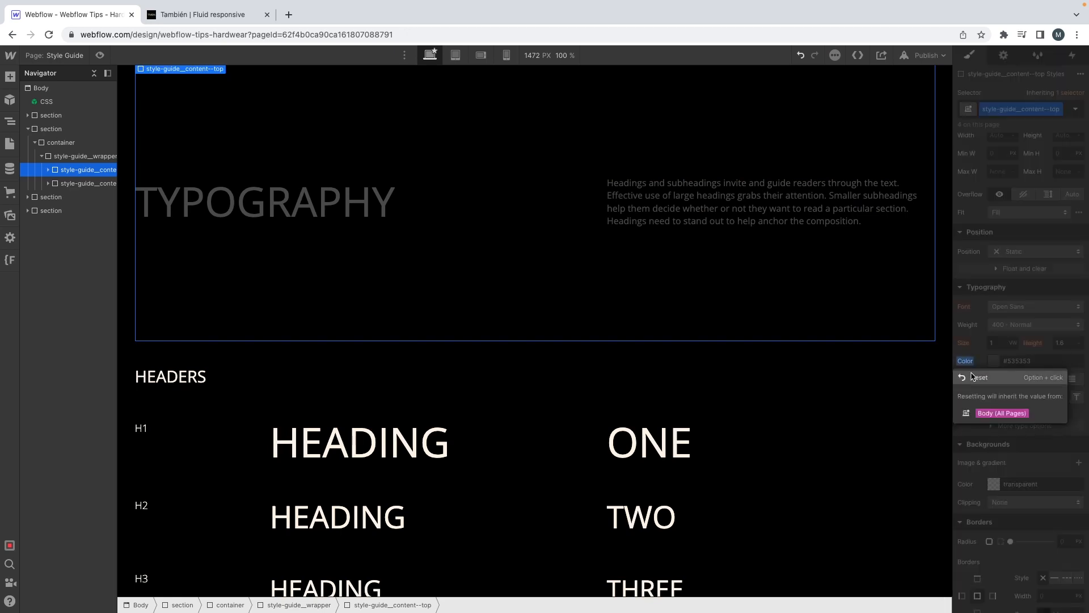
{"action": "left_click", "coordinate": [975, 377]}
Step: Check the text in the XD mockup, then set the Body (All Pages) font to Suisseintl
{"action": "scroll", "coordinate": [684, 303], "scroll_direction": "down", "scroll_amount": 6}
{"action": "key", "text": "ctrl+Left"}
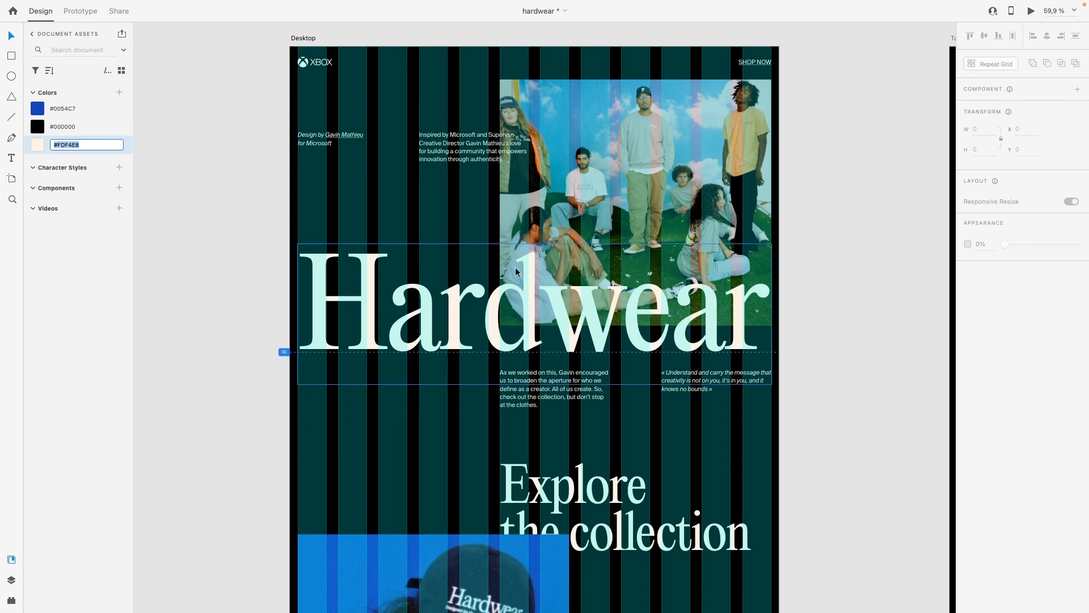
{"action": "scroll", "coordinate": [515, 267], "scroll_direction": "down", "scroll_amount": 1}
{"action": "scroll", "coordinate": [515, 268], "scroll_direction": "up", "scroll_amount": 1}
{"action": "scroll", "coordinate": [515, 267], "scroll_direction": "up", "scroll_amount": 3}
{"action": "key", "text": "ctrl+Right"}
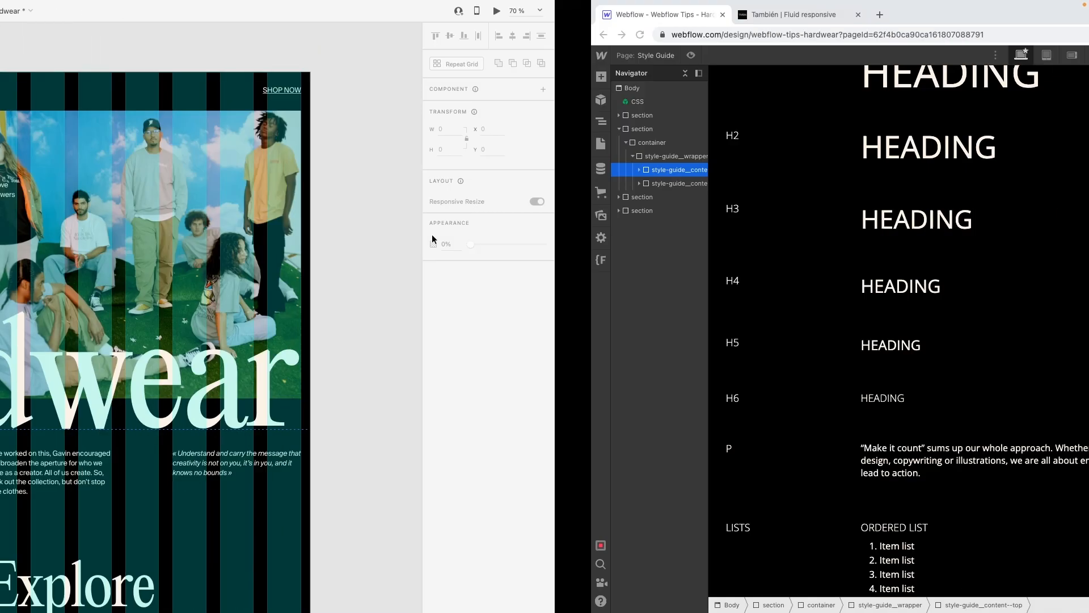
{"action": "left_click", "coordinate": [45, 88]}
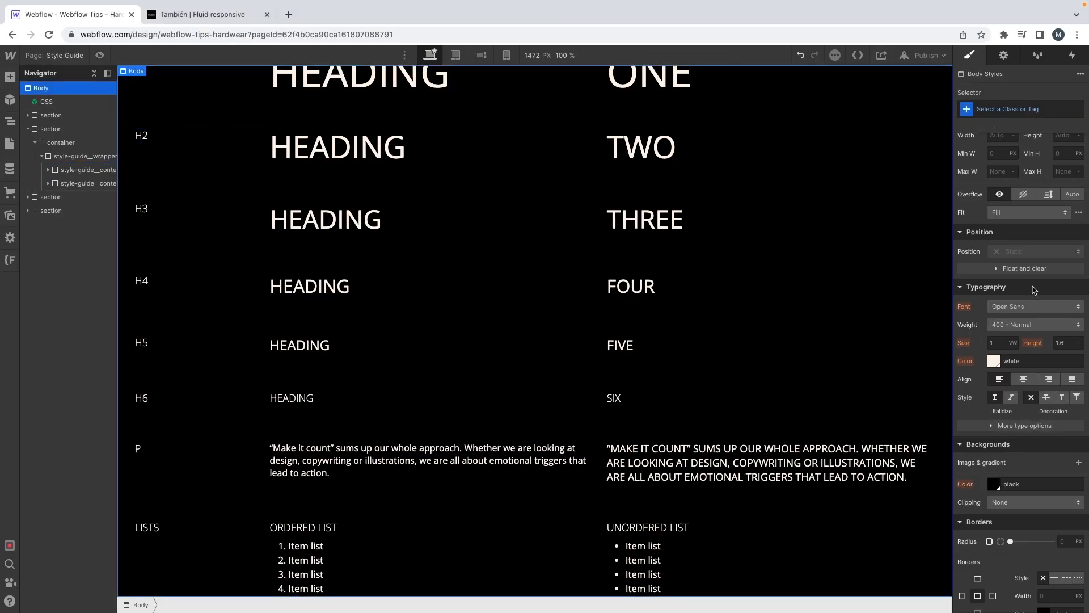
{"action": "left_click", "coordinate": [1006, 109]}
{"action": "left_click", "coordinate": [999, 175]}
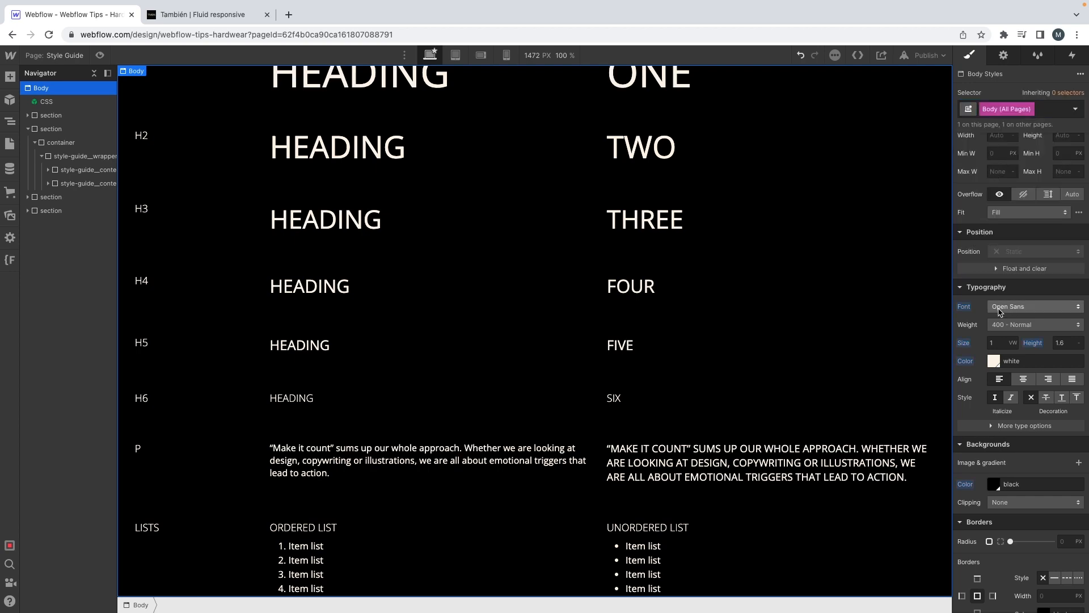
{"action": "left_click", "coordinate": [1000, 311]}
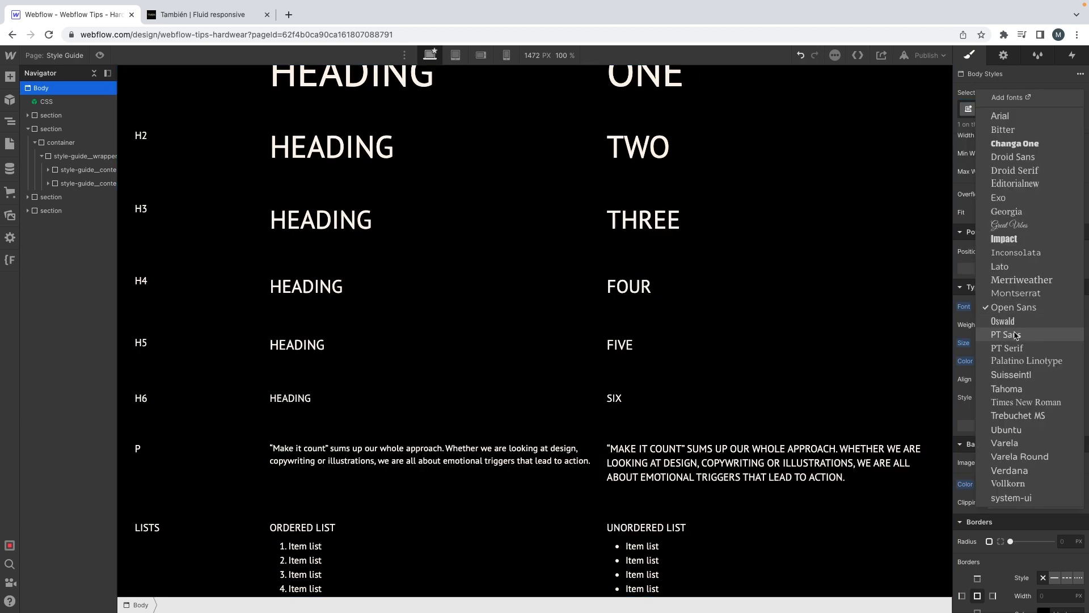
{"action": "left_click", "coordinate": [1007, 375]}
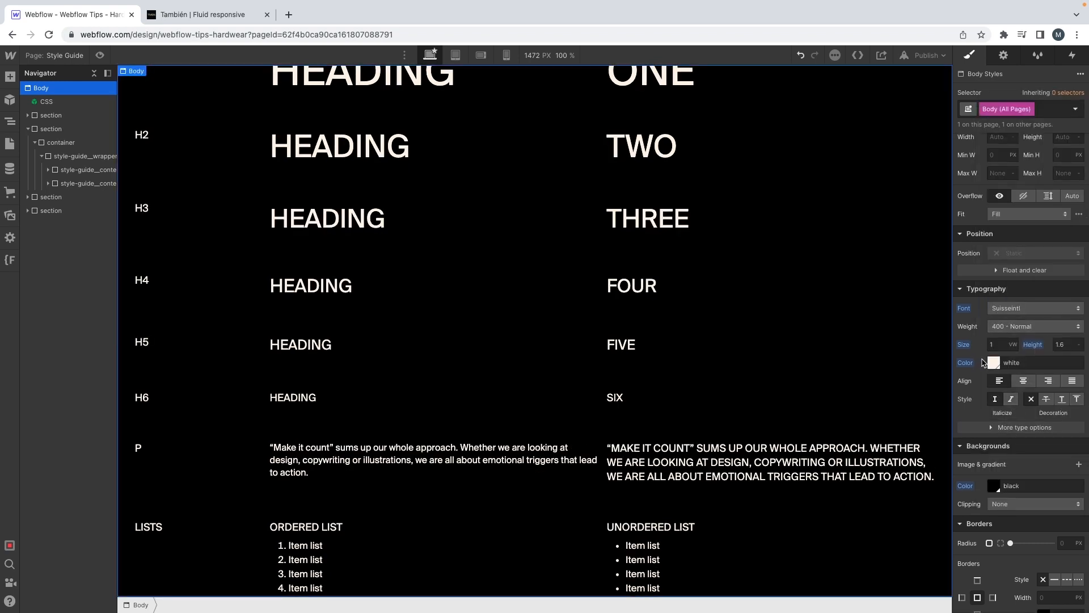
Step: Switch to the XD mockup and select the italic credit text above the Hardwear title to read its text settings
{"action": "left_click", "coordinate": [738, 214]}
{"action": "scroll", "coordinate": [737, 214], "scroll_direction": "up", "scroll_amount": 5}
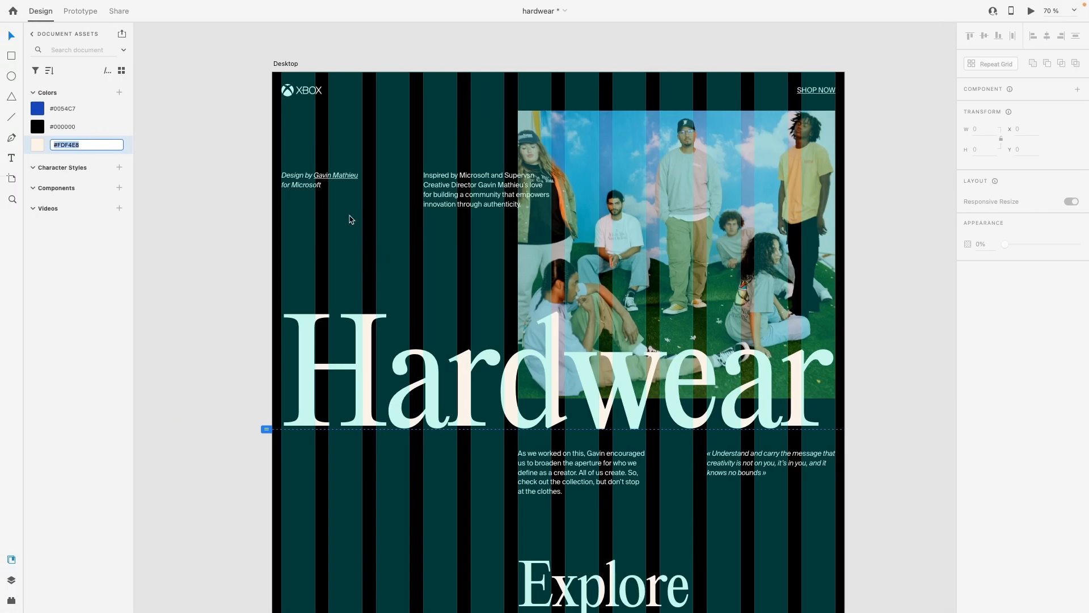
{"action": "scroll", "coordinate": [287, 167], "scroll_direction": "up", "scroll_amount": 3}
{"action": "left_click", "coordinate": [264, 171]}
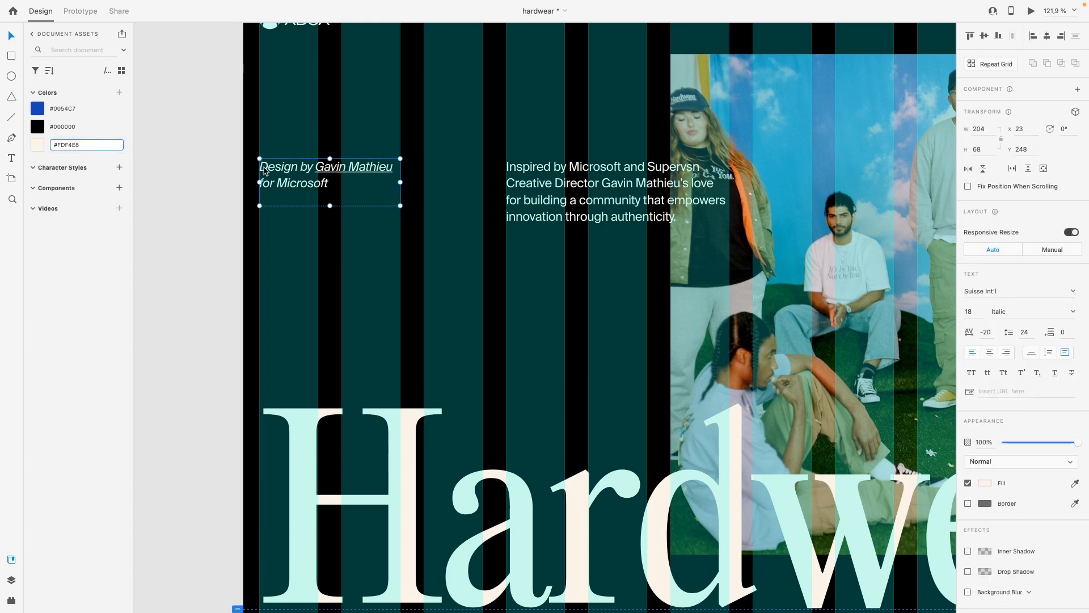
{"action": "scroll", "coordinate": [301, 226], "scroll_direction": "up", "scroll_amount": 2}
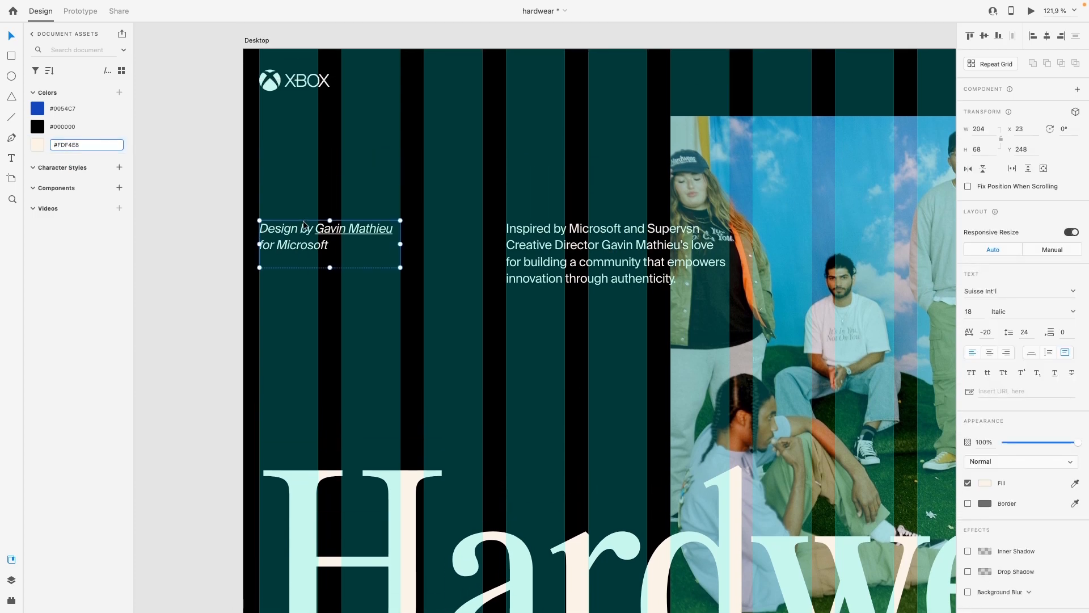
{"action": "scroll", "coordinate": [300, 225], "scroll_direction": "down", "scroll_amount": 2}
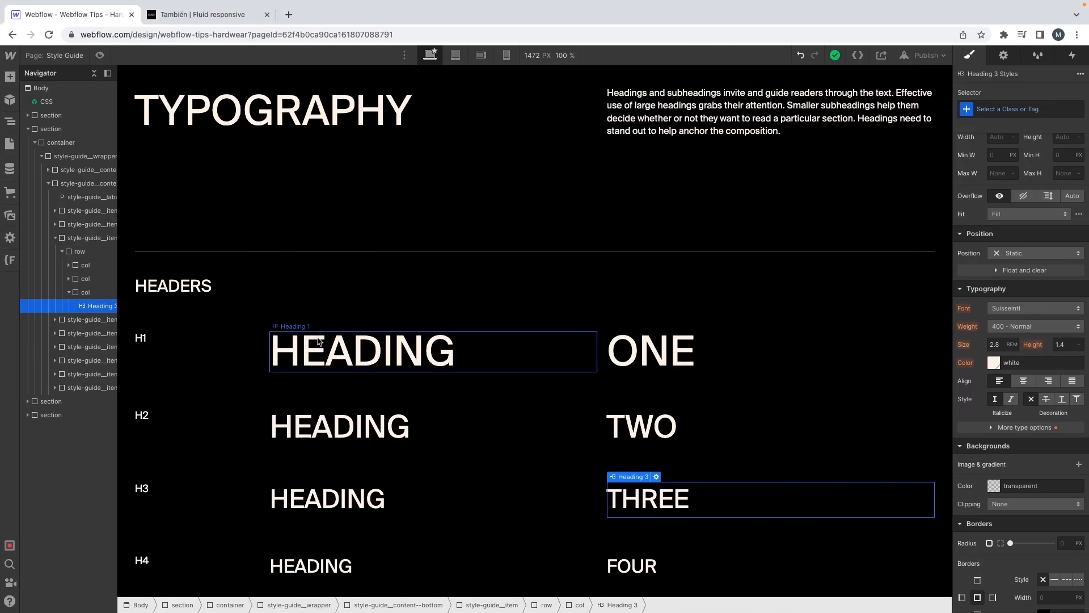
Step: Target the All H1 Headings tag from the H1 sample and set its font size to 18/16 rem
{"action": "left_click", "coordinate": [363, 351]}
{"action": "left_click", "coordinate": [1010, 110]}
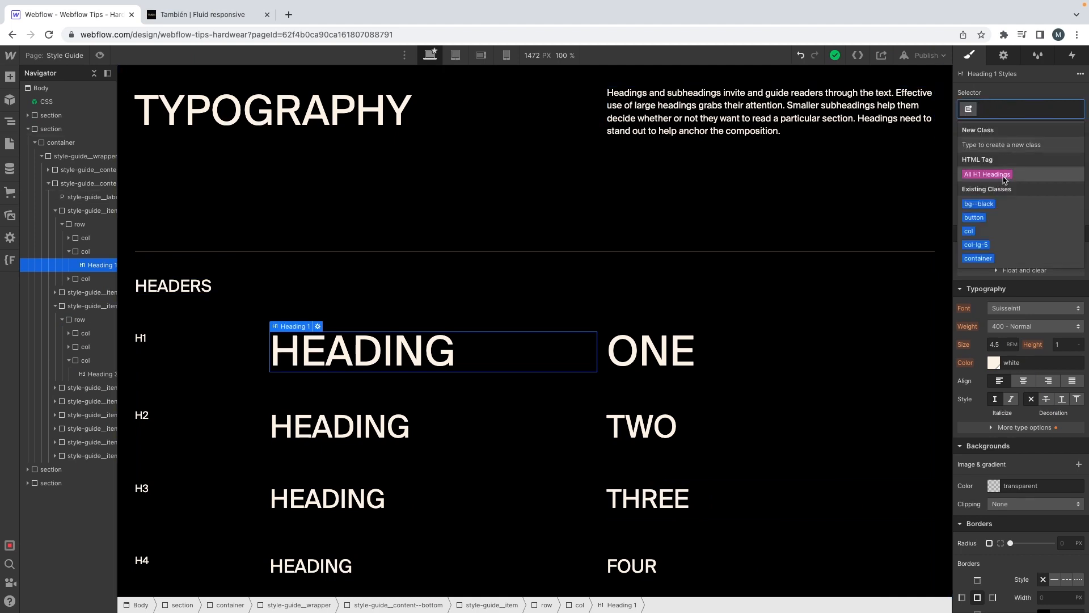
{"action": "left_click", "coordinate": [1004, 176]}
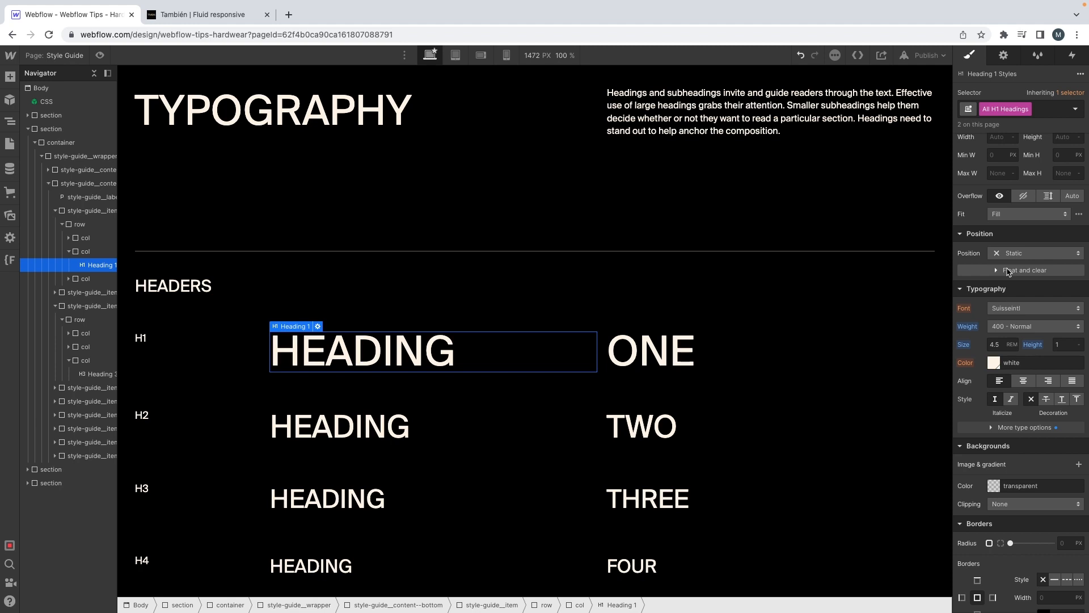
{"action": "left_click", "coordinate": [998, 345]}
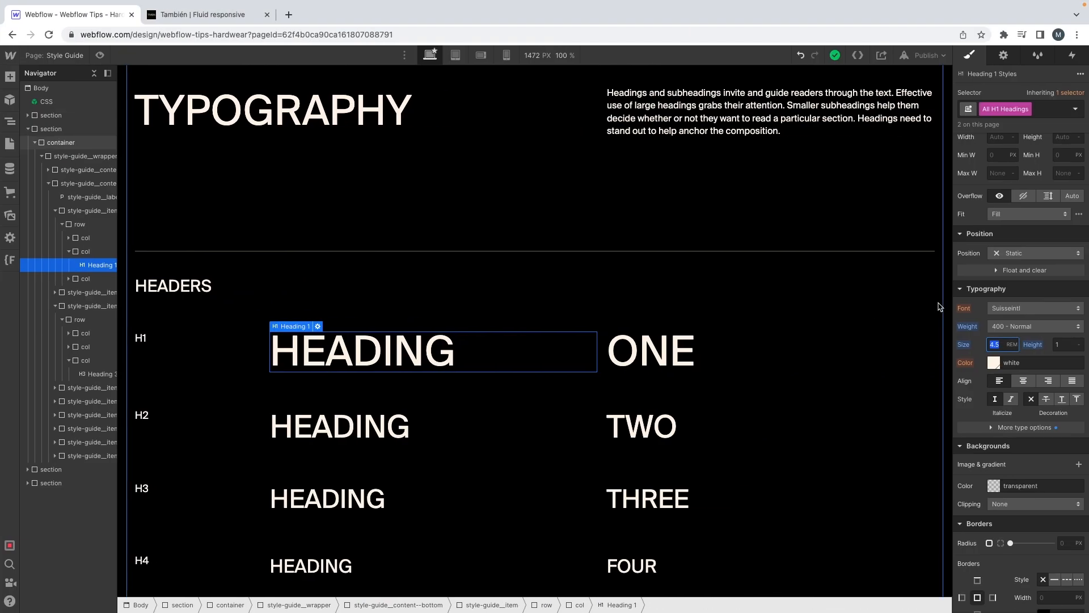
{"action": "type", "text": "18"}
{"action": "type", "text": "/16"}
{"action": "key", "text": "Return"}
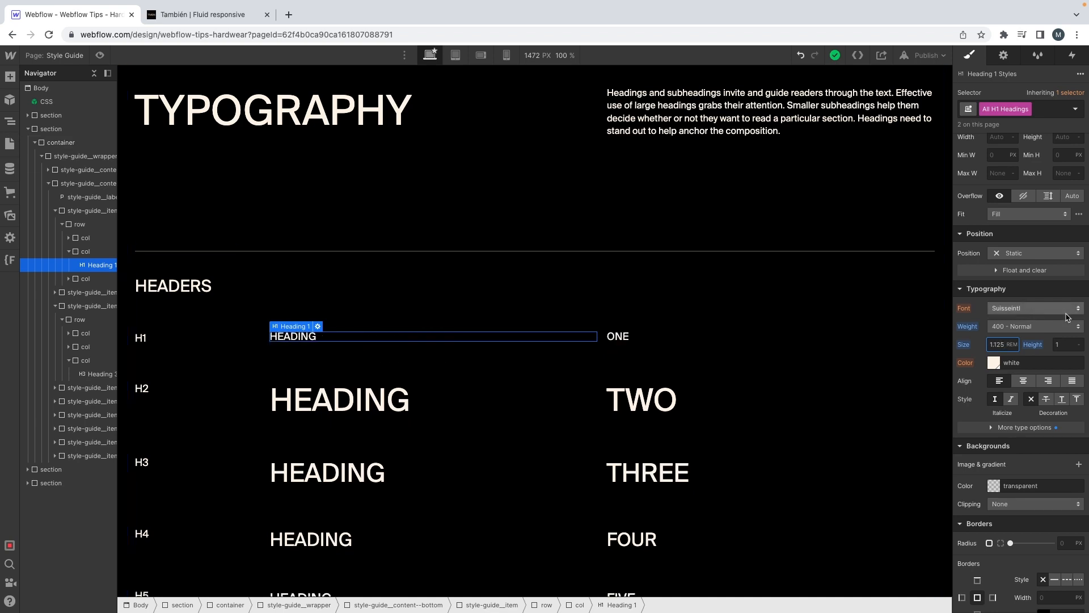
Step: Reset the capitalization of All H1 Headings to its initial value
{"action": "left_click", "coordinate": [1027, 432]}
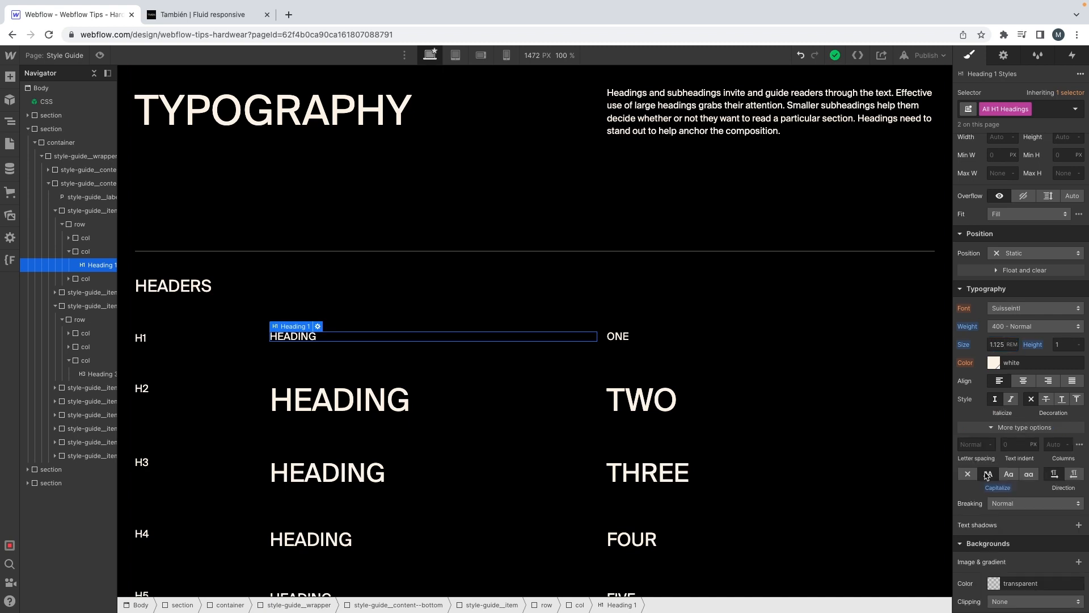
{"action": "left_click", "coordinate": [1000, 501]}
{"action": "left_click", "coordinate": [1000, 502]}
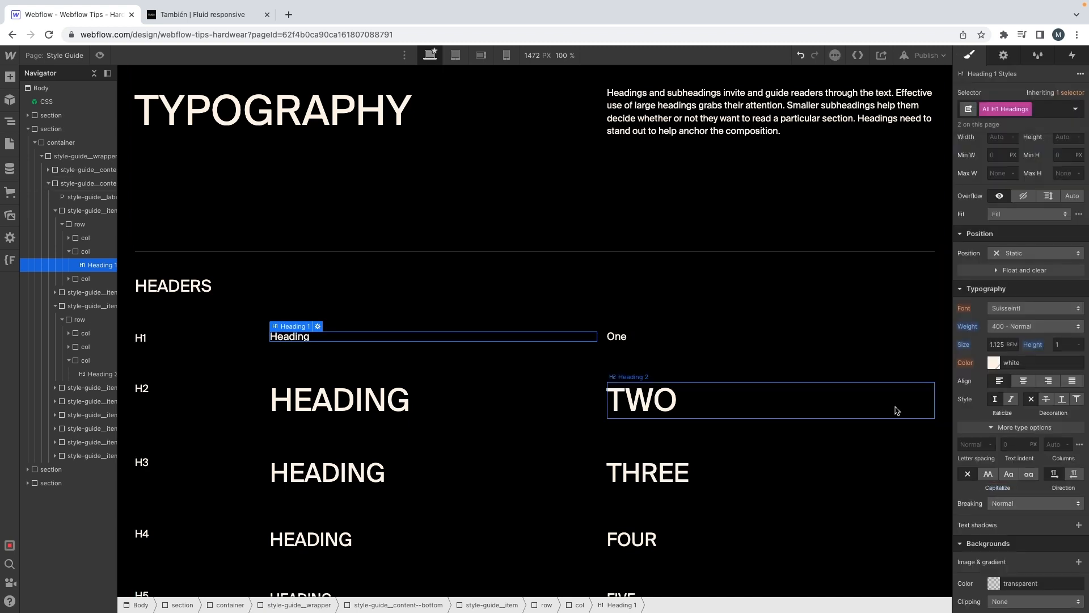
Step: Target the All H2 Headings tag from the H2 sample and set its font to Editorialnew
{"action": "scroll", "coordinate": [418, 327], "scroll_direction": "down", "scroll_amount": 1}
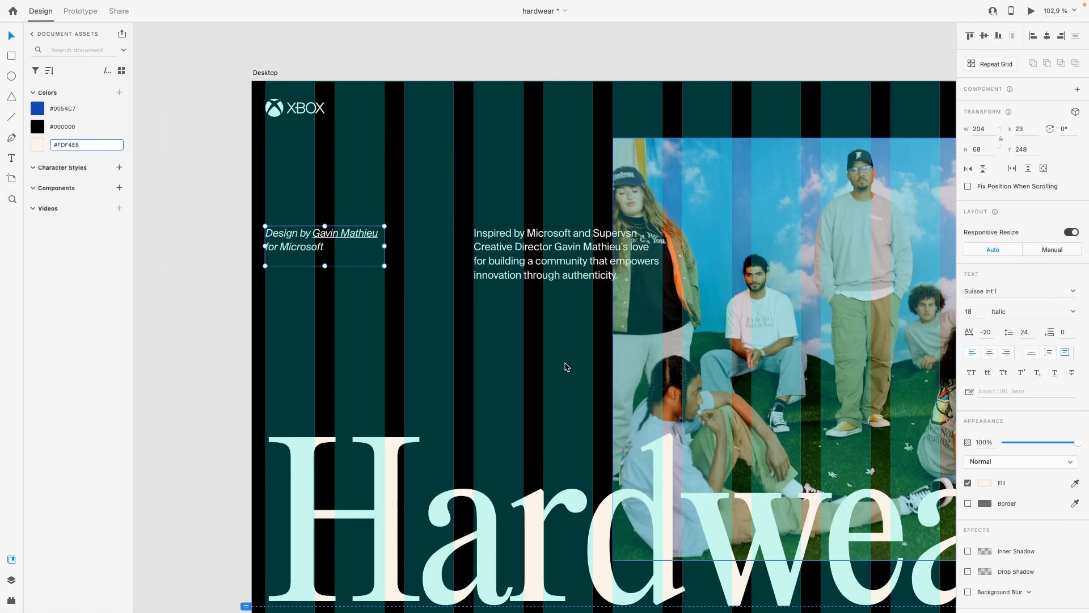
{"action": "scroll", "coordinate": [566, 341], "scroll_direction": "down", "scroll_amount": 7}
{"action": "scroll", "coordinate": [566, 325], "scroll_direction": "down", "scroll_amount": 3}
{"action": "left_click", "coordinate": [801, 275]}
{"action": "scroll", "coordinate": [801, 275], "scroll_direction": "right", "scroll_amount": 1}
{"action": "scroll", "coordinate": [800, 274], "scroll_direction": "up", "scroll_amount": 2}
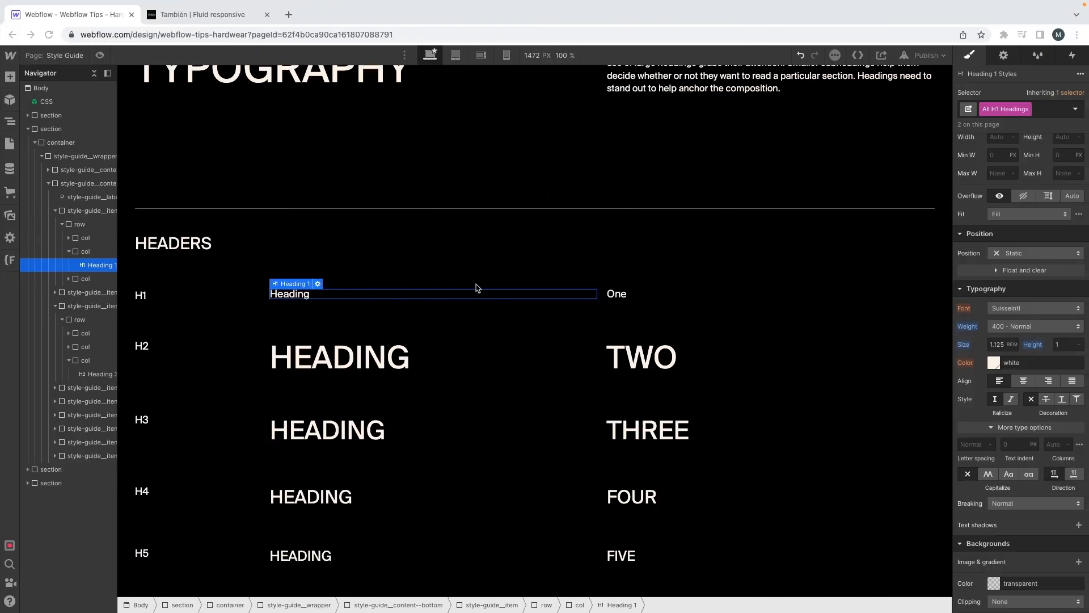
{"action": "left_click", "coordinate": [307, 346]}
{"action": "left_click", "coordinate": [1007, 108]}
{"action": "left_click", "coordinate": [1002, 176]}
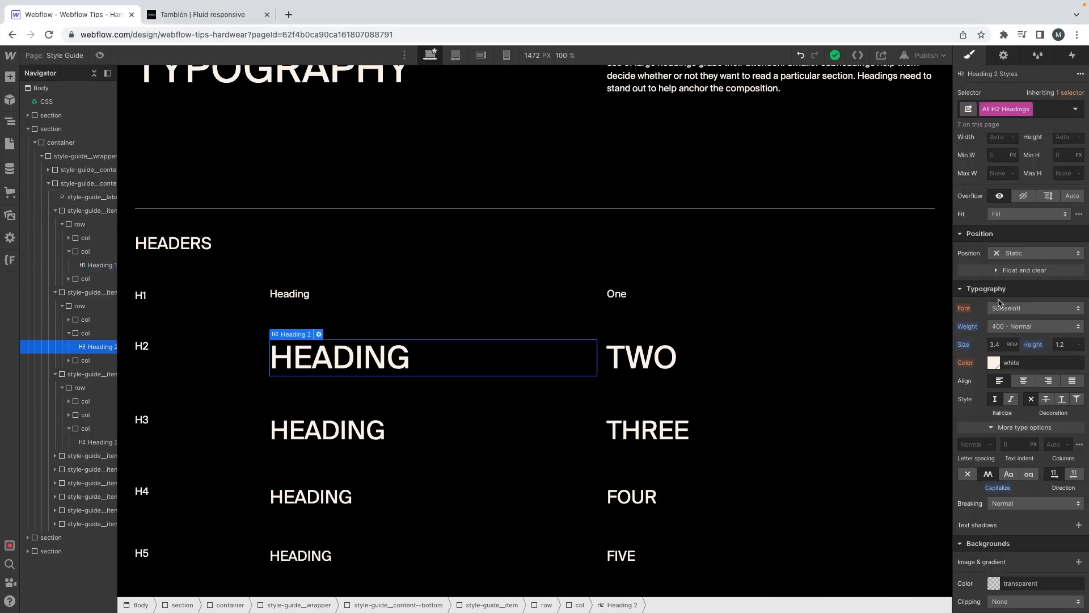
{"action": "left_click", "coordinate": [1003, 307]}
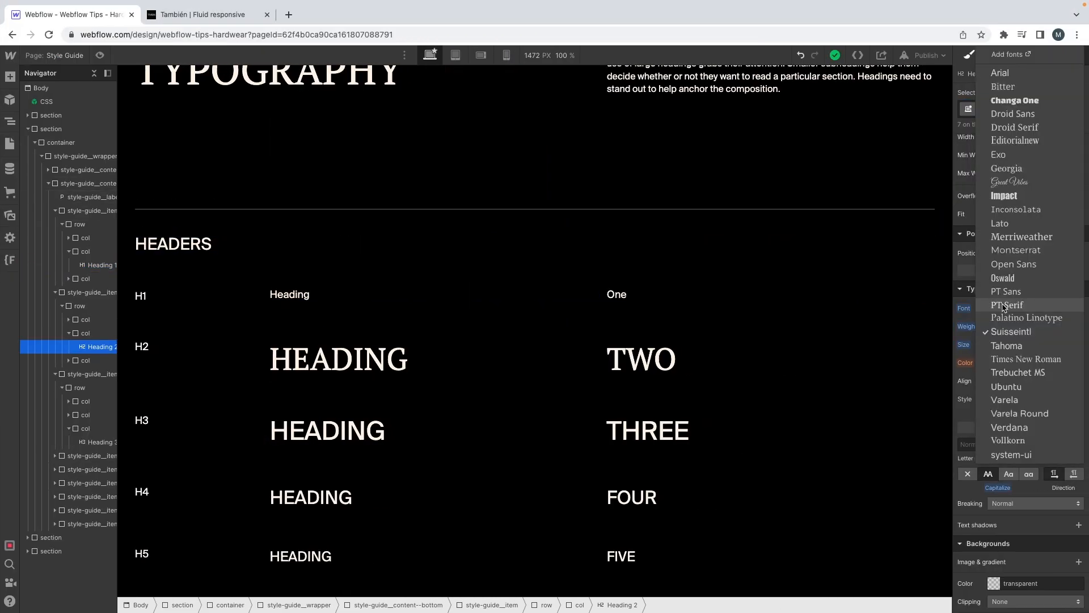
{"action": "left_click", "coordinate": [1029, 146]}
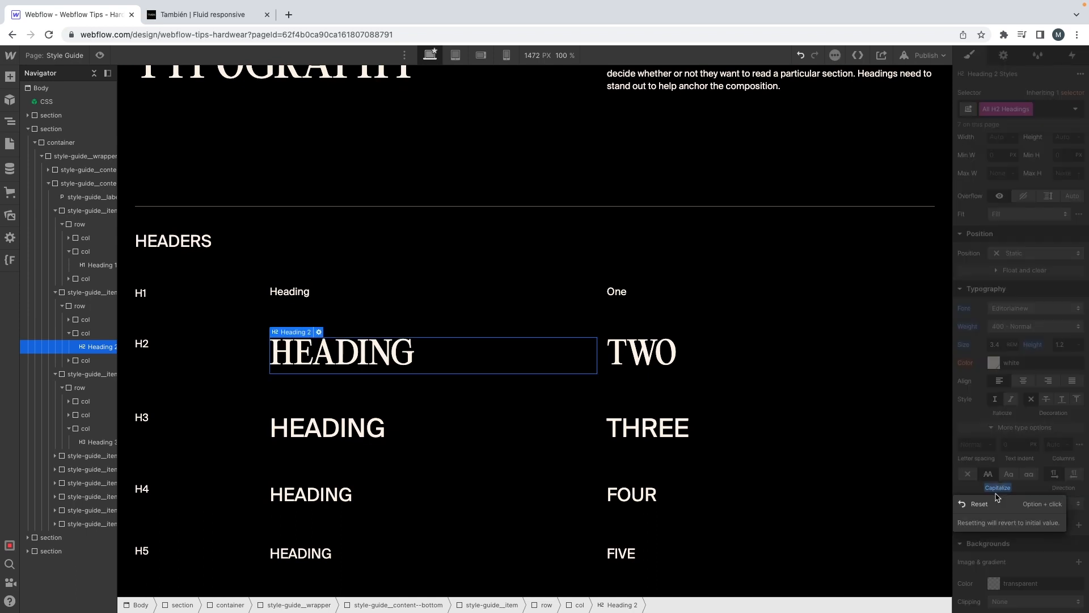
Step: Reset the capitalization of All H2 Headings and set their size to 143/16 rem, trimmed to 8.9 rem
{"action": "left_click", "coordinate": [1001, 344]}
{"action": "type", "text": "14"}
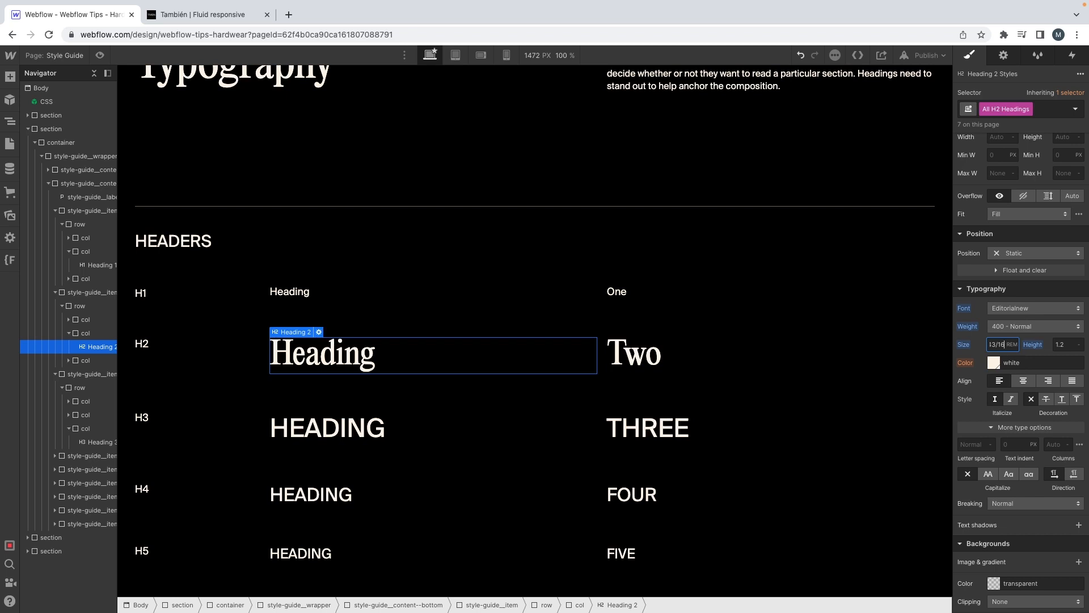
{"action": "key", "text": "Return"}
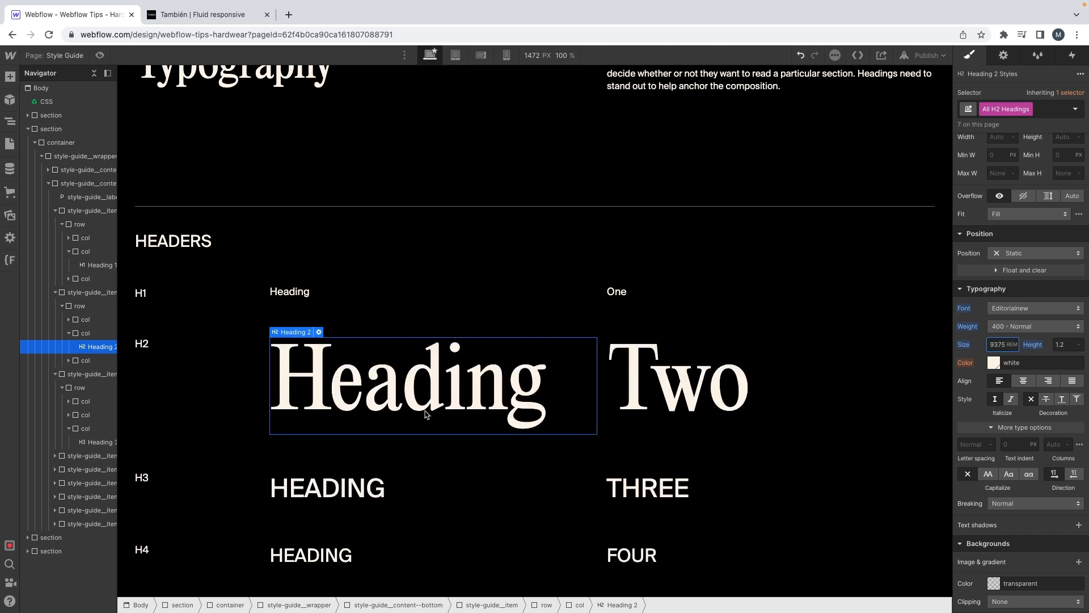
{"action": "scroll", "coordinate": [442, 406], "scroll_direction": "down", "scroll_amount": 1}
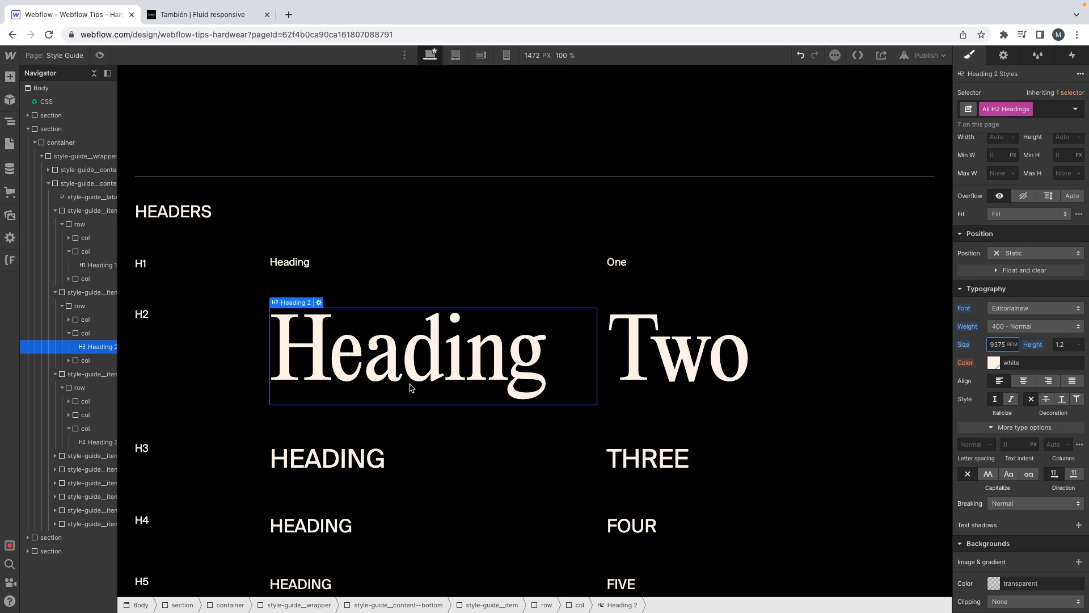
{"action": "scroll", "coordinate": [411, 389], "scroll_direction": "down", "scroll_amount": 1}
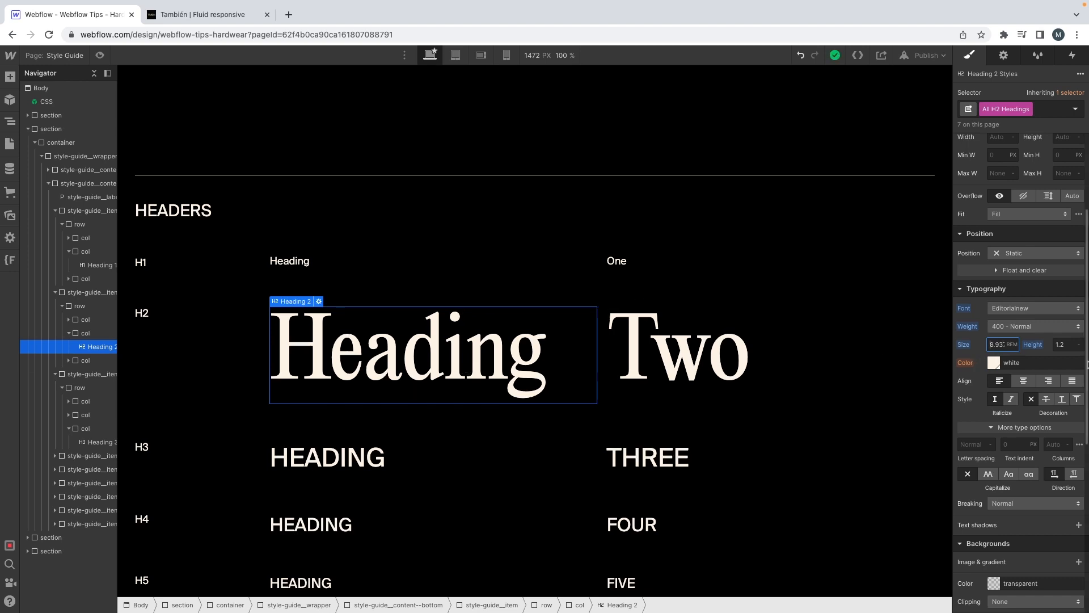
{"action": "key", "text": "BackSpace"}
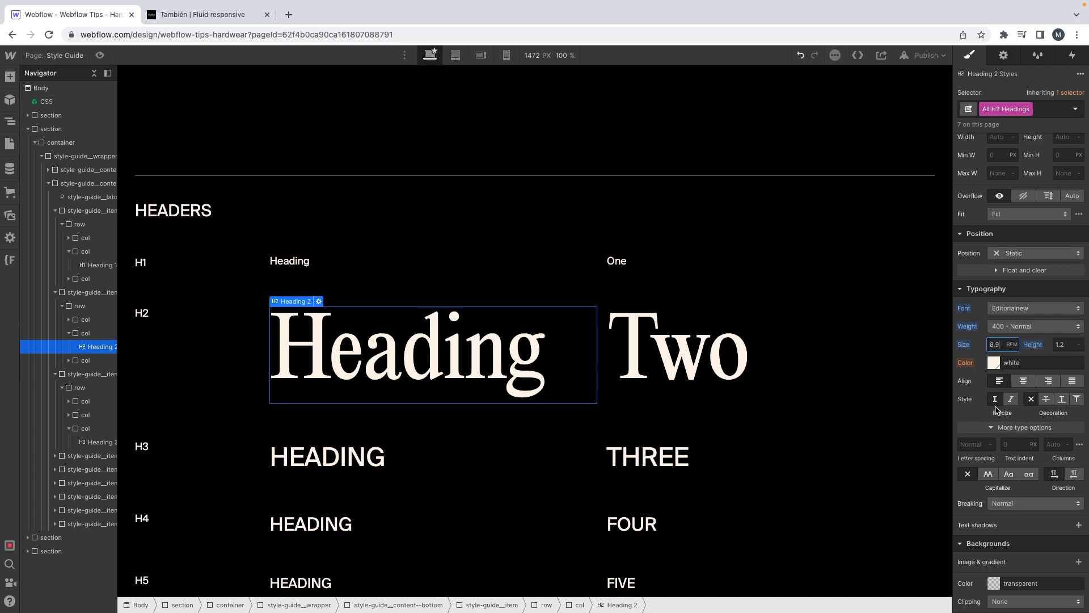
Step: Review the XD mockup from the product section down to the blue footer for any further heading styles in use
{"action": "scroll", "coordinate": [772, 383], "scroll_direction": "down", "scroll_amount": 3}
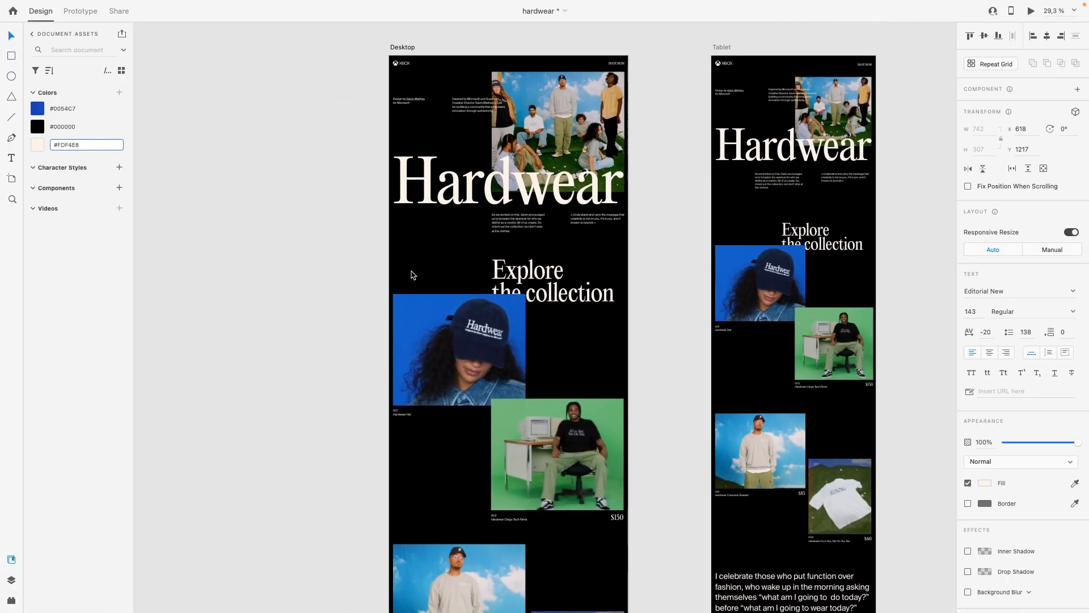
{"action": "scroll", "coordinate": [411, 272], "scroll_direction": "down", "scroll_amount": 3}
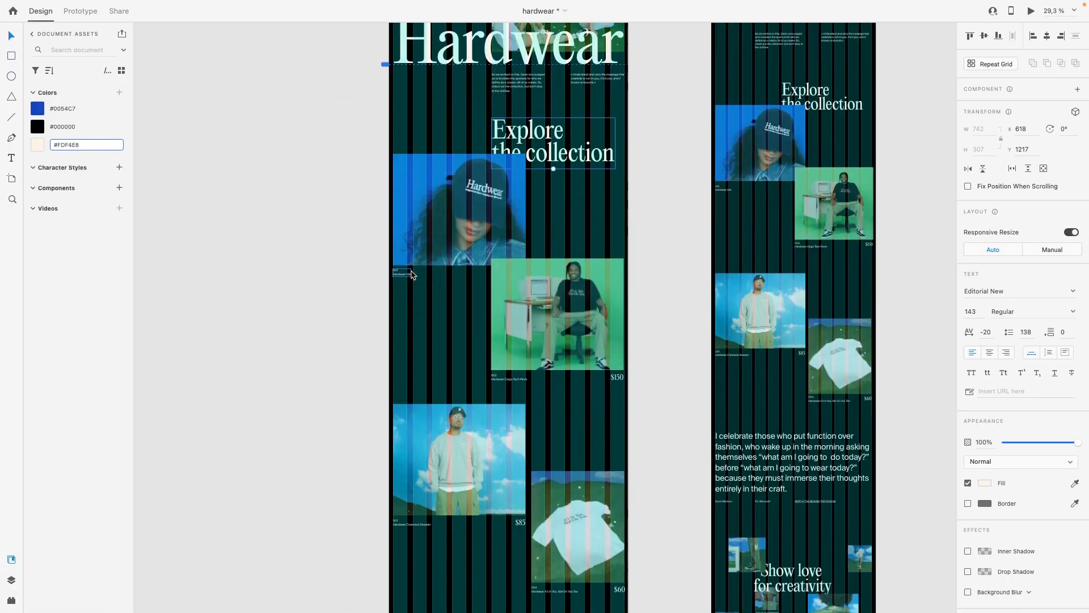
{"action": "scroll", "coordinate": [480, 389], "scroll_direction": "up", "scroll_amount": 5}
{"action": "scroll", "coordinate": [523, 386], "scroll_direction": "up", "scroll_amount": 1}
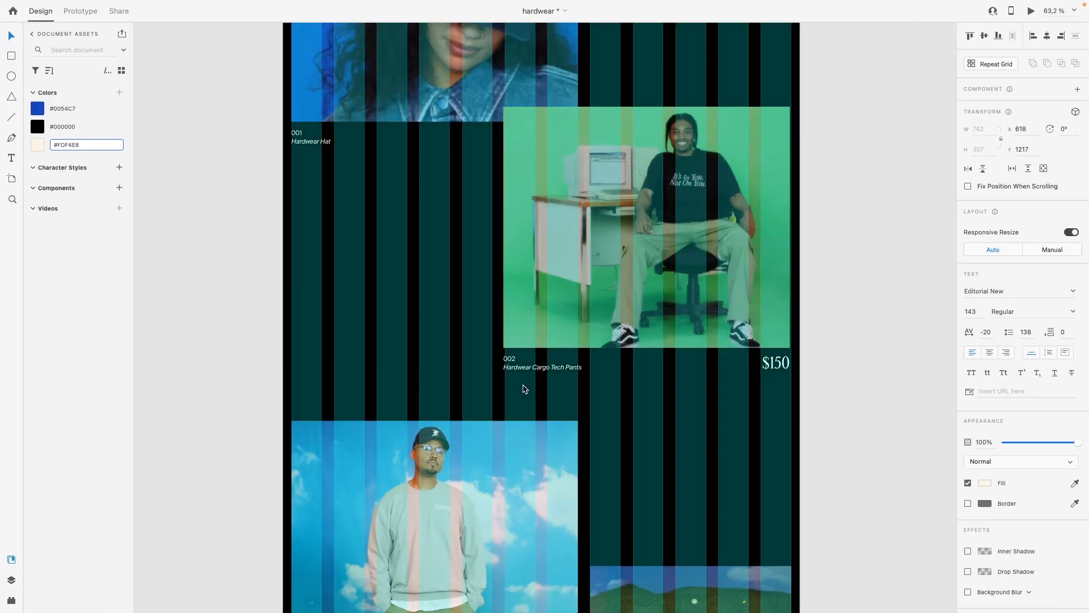
{"action": "scroll", "coordinate": [525, 389], "scroll_direction": "down", "scroll_amount": 4}
{"action": "scroll", "coordinate": [525, 390], "scroll_direction": "down", "scroll_amount": 3}
{"action": "scroll", "coordinate": [525, 389], "scroll_direction": "left", "scroll_amount": 1}
{"action": "scroll", "coordinate": [525, 389], "scroll_direction": "down", "scroll_amount": 12}
{"action": "scroll", "coordinate": [524, 390], "scroll_direction": "left", "scroll_amount": 1}
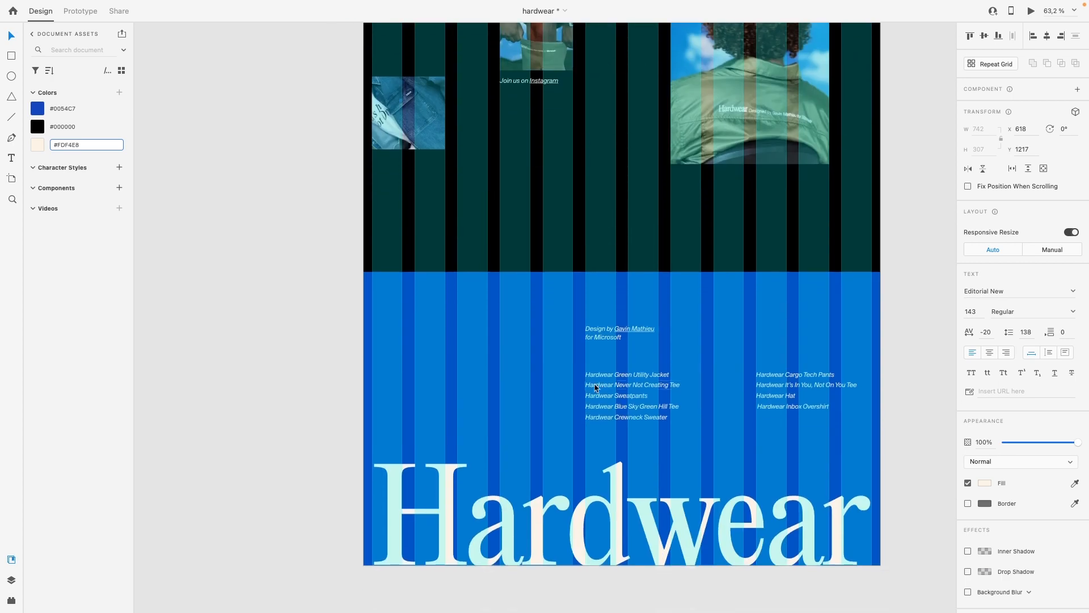
{"action": "scroll", "coordinate": [606, 368], "scroll_direction": "up", "scroll_amount": 3}
{"action": "scroll", "coordinate": [601, 366], "scroll_direction": "down", "scroll_amount": 3}
{"action": "key", "text": "ctrl+Right"}
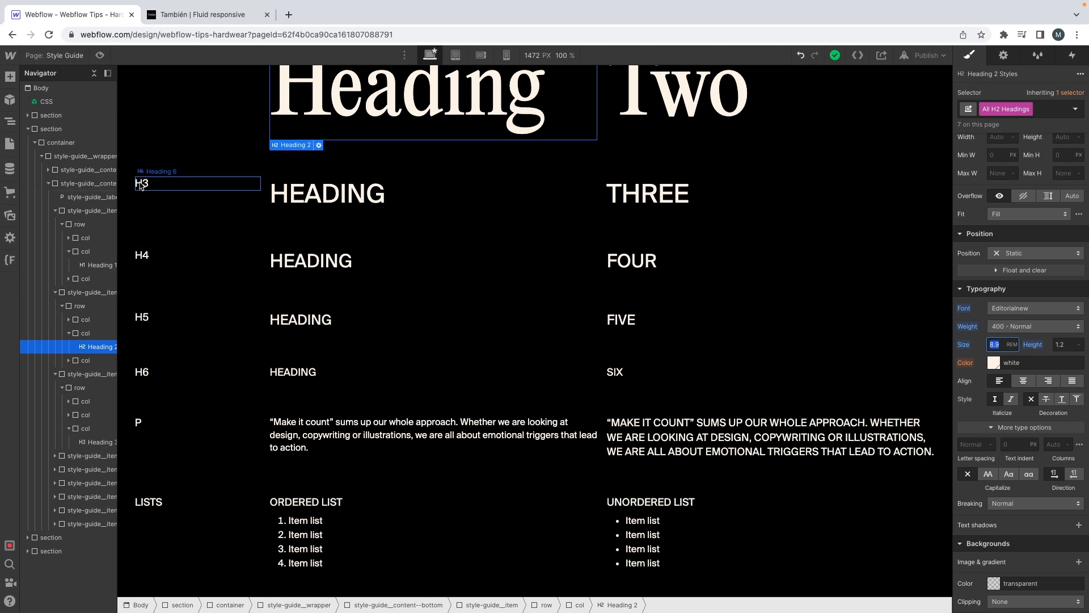
Step: Delete the H3, H4, H5 and H6 style-guide__item rows from the Style Guide's Headers section
{"action": "left_click", "coordinate": [127, 188]}
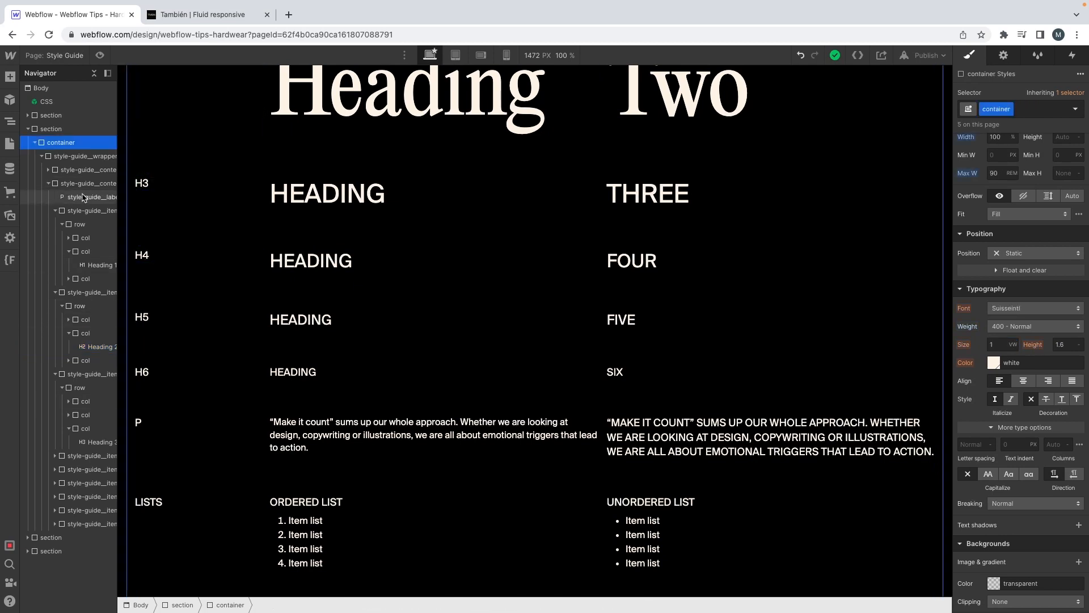
{"action": "left_click", "coordinate": [74, 296]}
{"action": "left_click", "coordinate": [70, 374]}
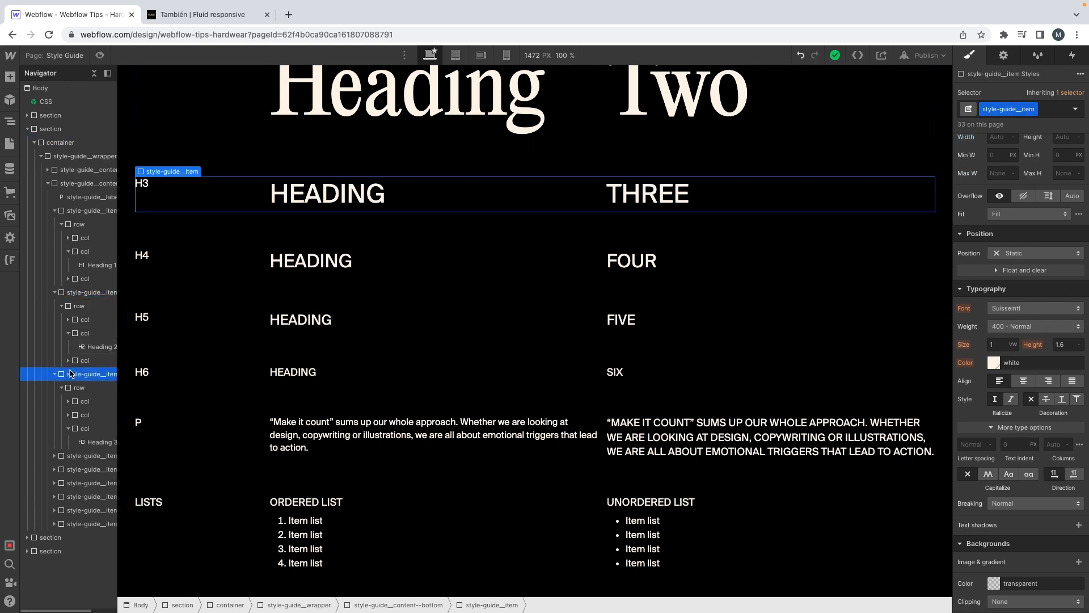
{"action": "key", "text": "Delete"}
{"action": "key", "text": "Delete"}
{"action": "key", "text": "Delete"}
{"action": "key", "text": "Delete"}
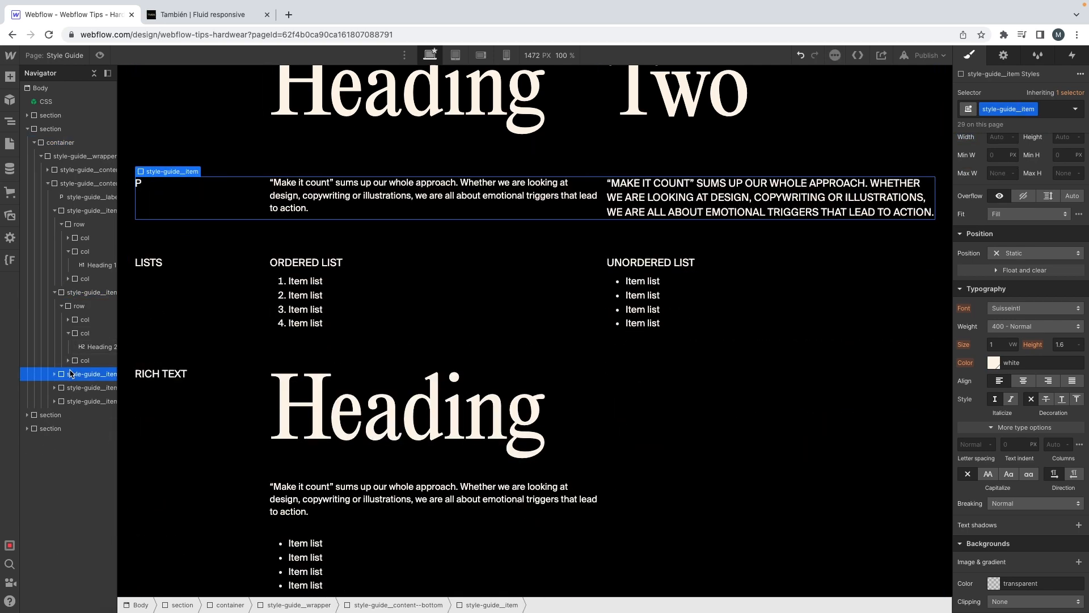
Step: Check the text settings of the body paragraphs around the Hardwear hero title in the XD mockup
{"action": "left_click", "coordinate": [292, 205]}
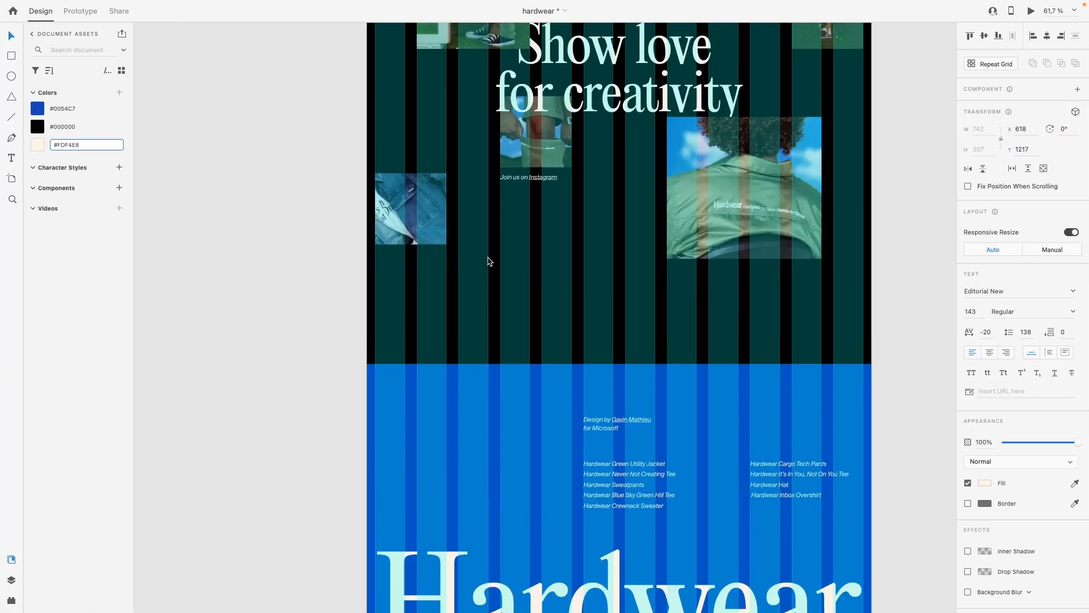
{"action": "scroll", "coordinate": [489, 261], "scroll_direction": "up", "scroll_amount": 10}
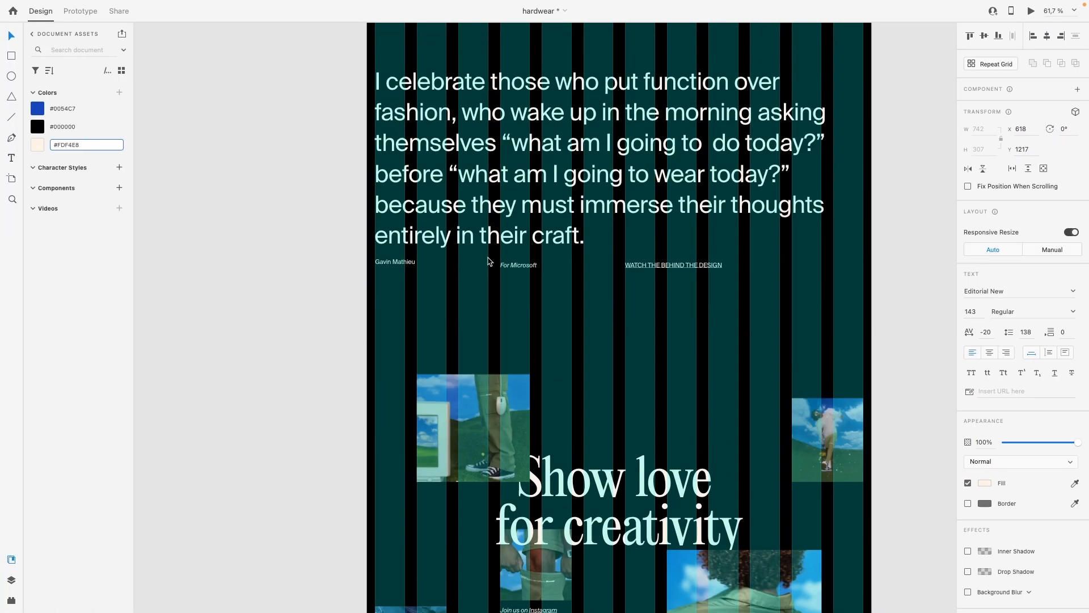
{"action": "scroll", "coordinate": [489, 261], "scroll_direction": "up", "scroll_amount": 15}
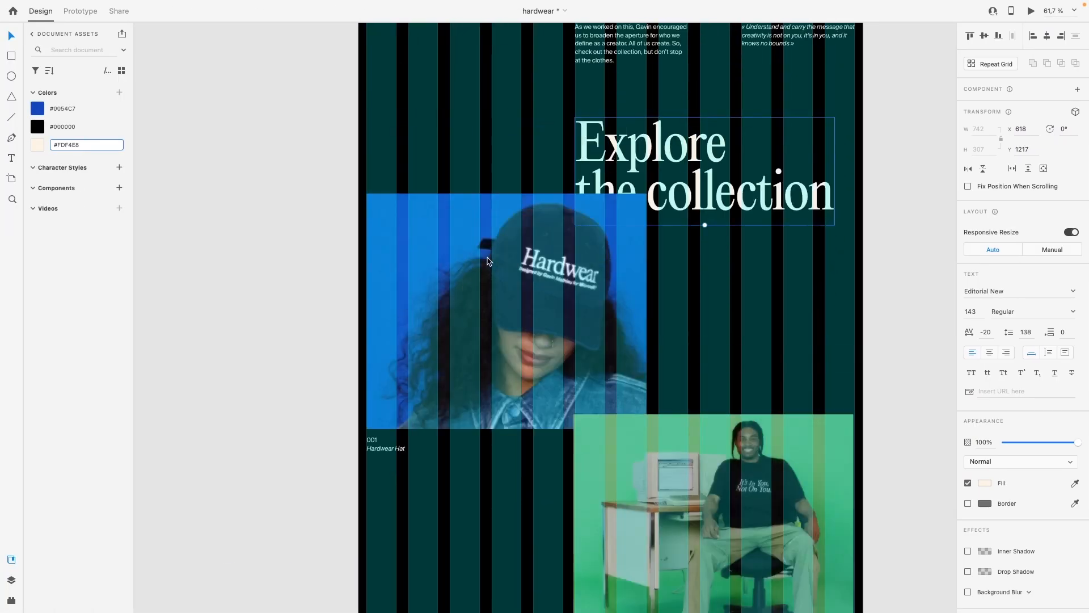
{"action": "left_click", "coordinate": [594, 285]}
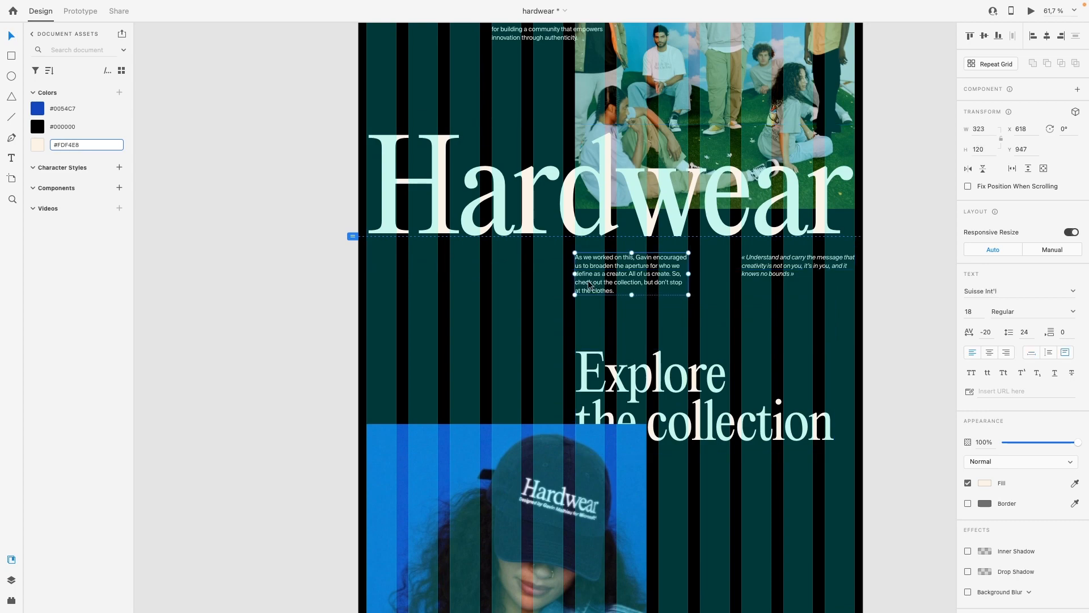
{"action": "scroll", "coordinate": [588, 286], "scroll_direction": "up", "scroll_amount": 5}
{"action": "scroll", "coordinate": [588, 285], "scroll_direction": "down", "scroll_amount": 1}
{"action": "left_click", "coordinate": [578, 308]}
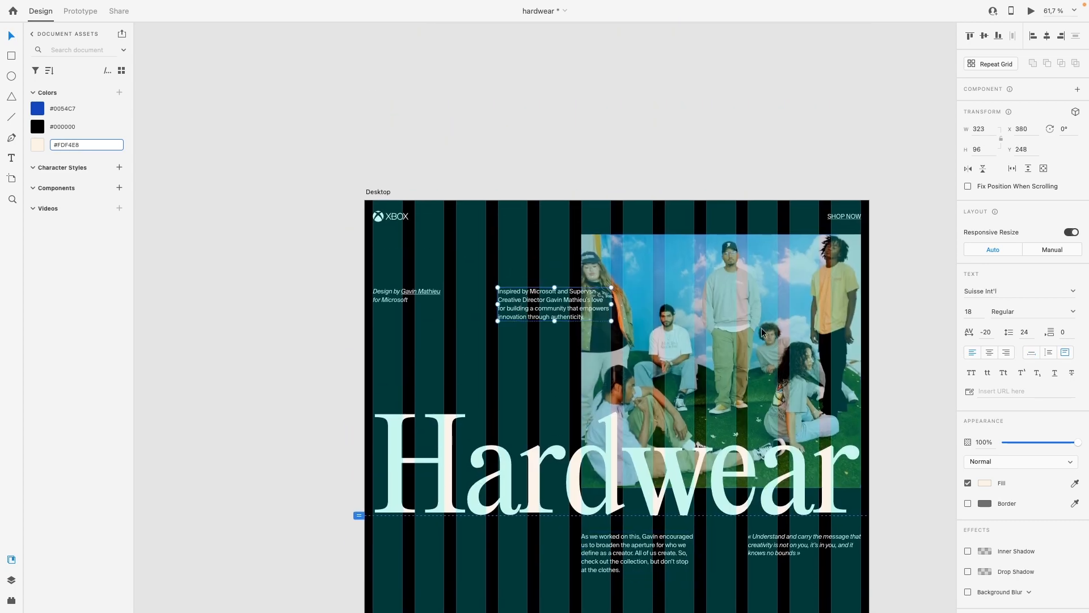
{"action": "scroll", "coordinate": [674, 346], "scroll_direction": "down", "scroll_amount": 4}
{"action": "key", "text": "ctrl+Right"}
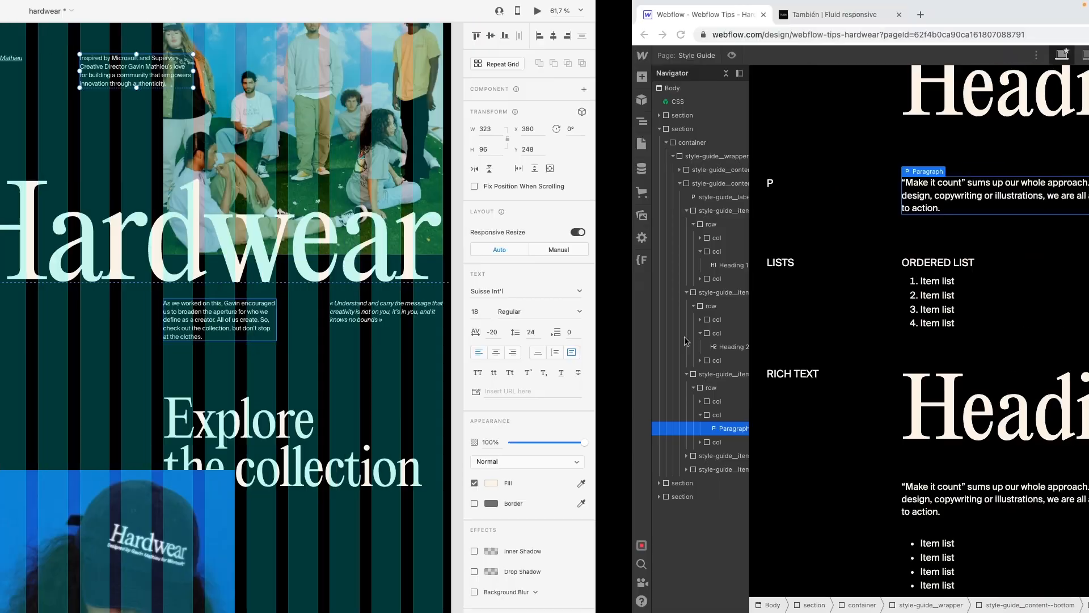
Step: Compare the H2 sample with the mockup's Explore the collection heading and set the All H2 Headings line height to 1.1
{"action": "scroll", "coordinate": [431, 294], "scroll_direction": "up", "scroll_amount": 5}
{"action": "left_click", "coordinate": [359, 444]}
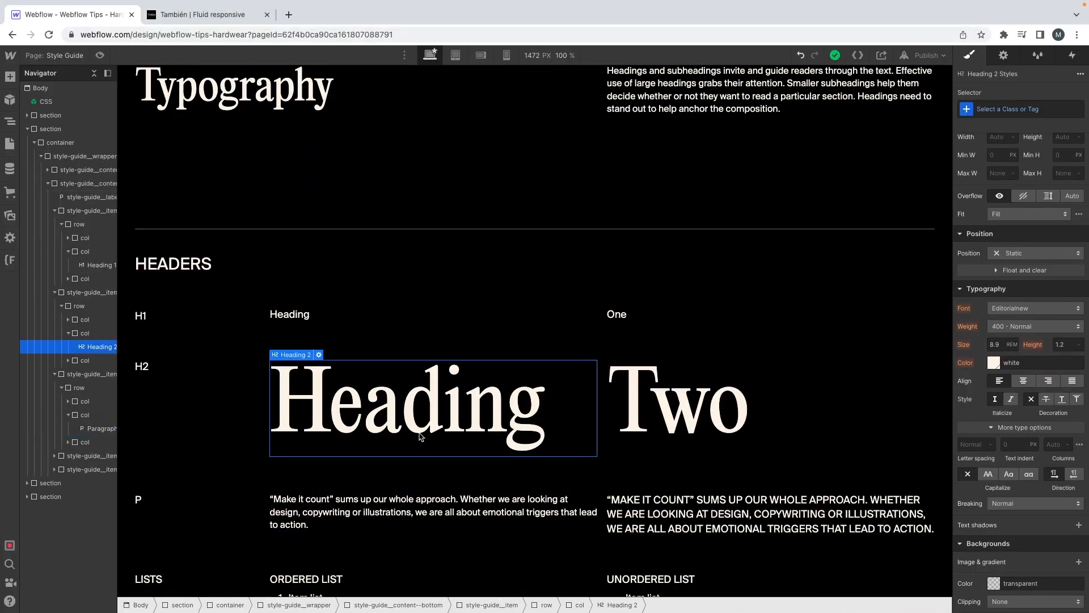
{"action": "left_click", "coordinate": [1034, 111]}
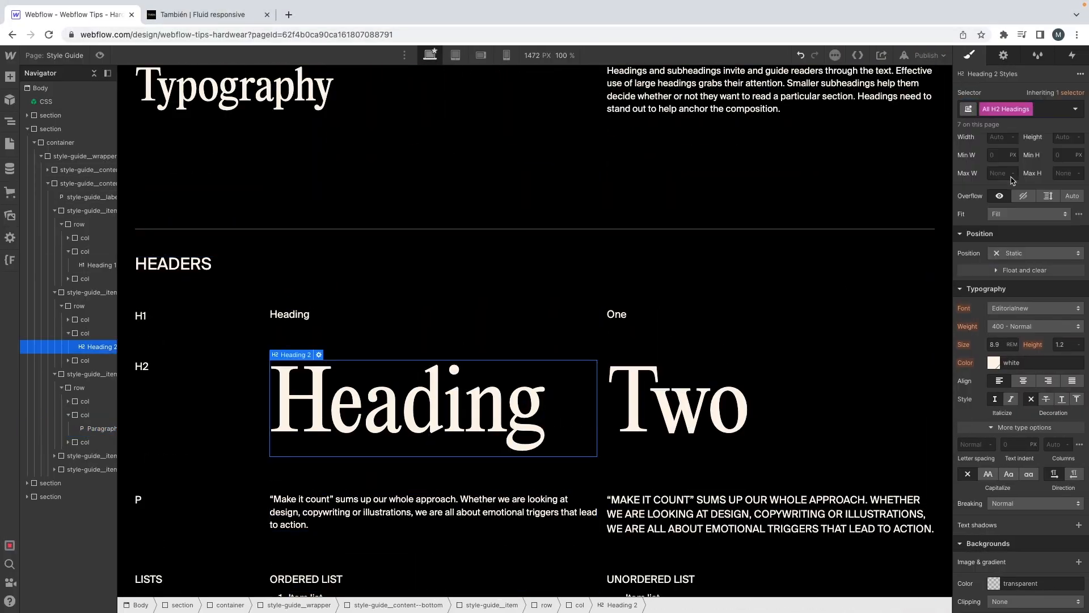
{"action": "key", "text": "ctrl+Left"}
{"action": "left_click", "coordinate": [732, 419]}
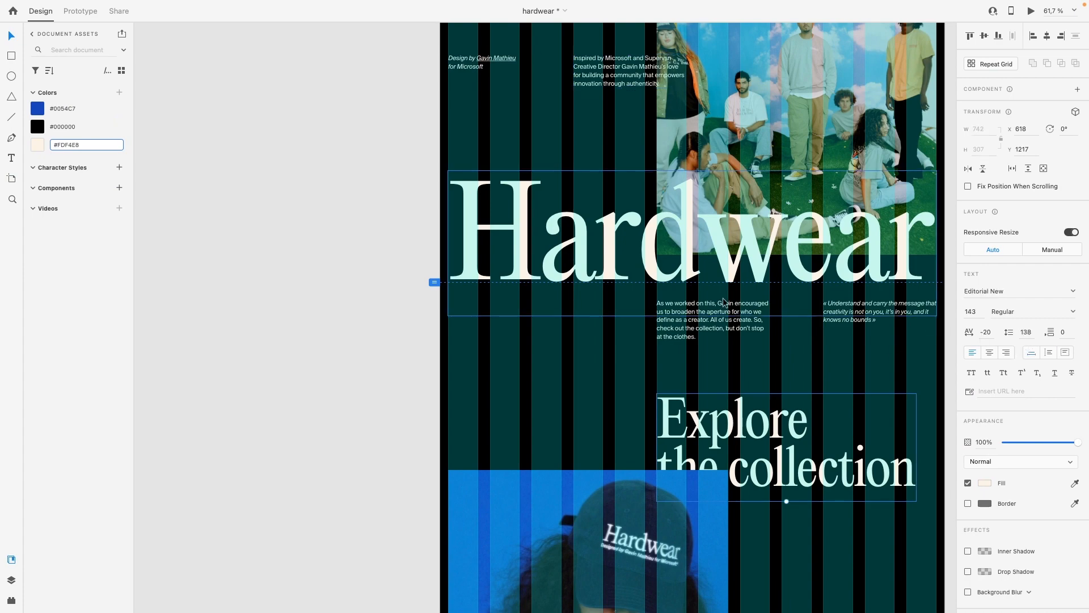
{"action": "key", "text": "ctrl+Right"}
{"action": "left_click", "coordinate": [1066, 345]}
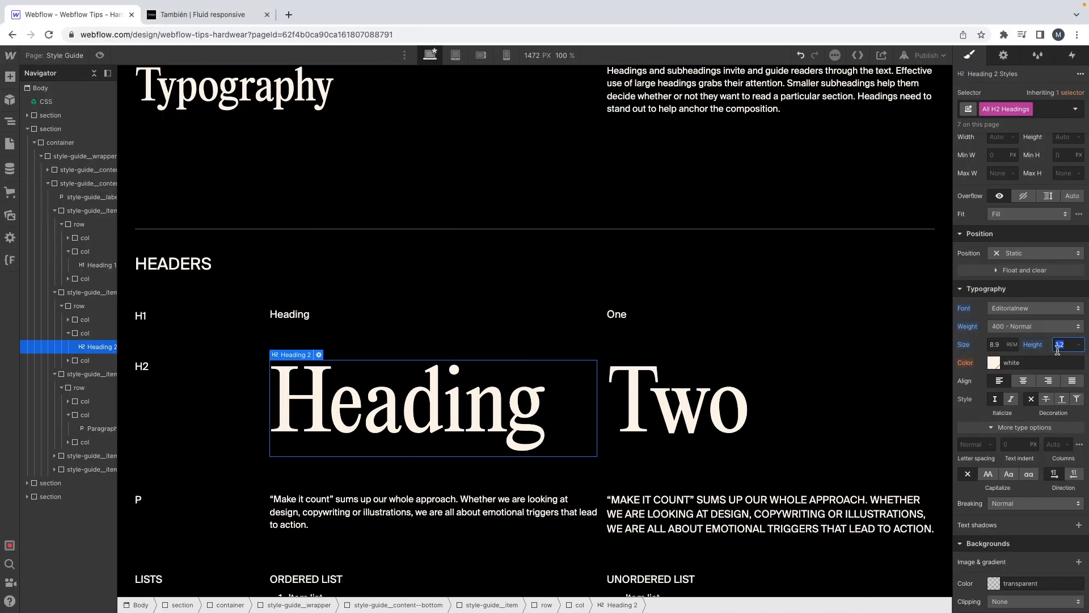
{"action": "type", "text": "1.1"}
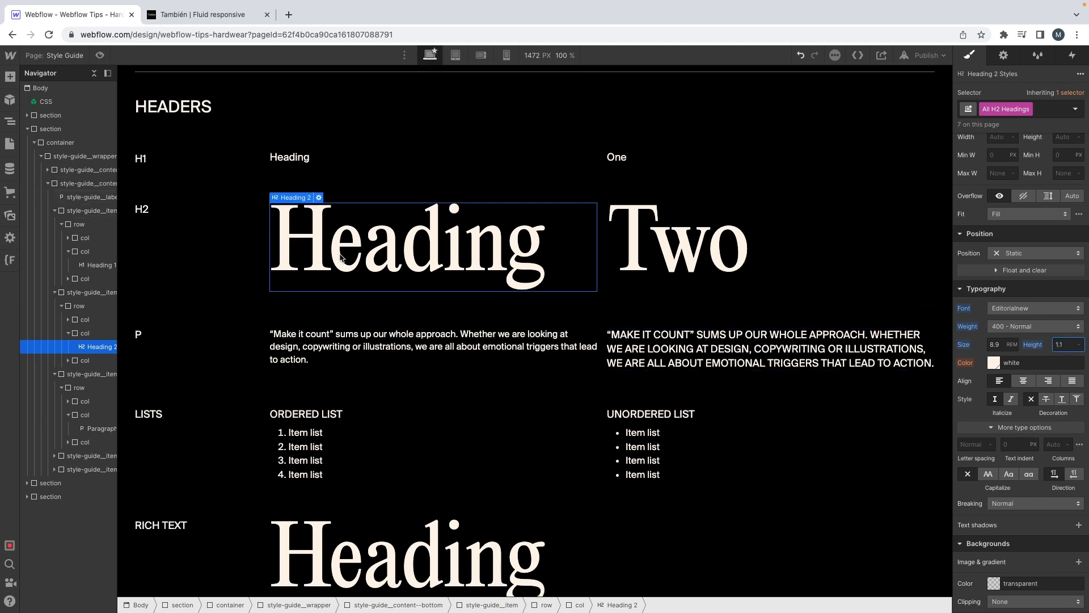
Step: Check the hero body copy in the XD mockup again and set the regular paragraph sample's size to 18/16 rem
{"action": "key", "text": "ctrl+Left"}
{"action": "left_click", "coordinate": [407, 288]}
{"action": "scroll", "coordinate": [410, 288], "scroll_direction": "down", "scroll_amount": 3}
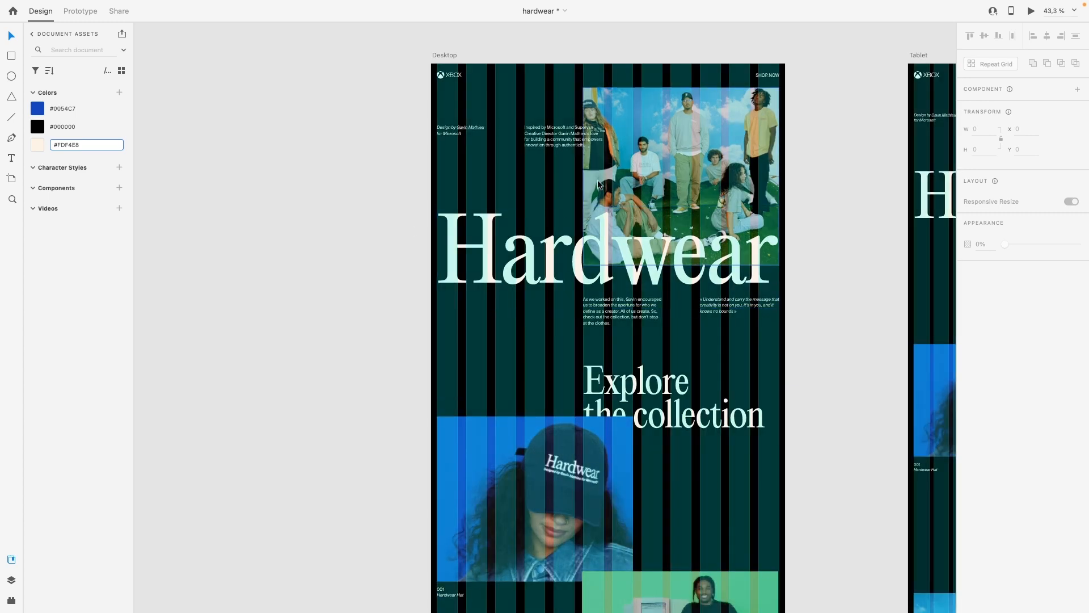
{"action": "scroll", "coordinate": [598, 185], "scroll_direction": "up", "scroll_amount": 1}
{"action": "scroll", "coordinate": [573, 182], "scroll_direction": "up", "scroll_amount": 2}
{"action": "key", "text": "ctrl+Right"}
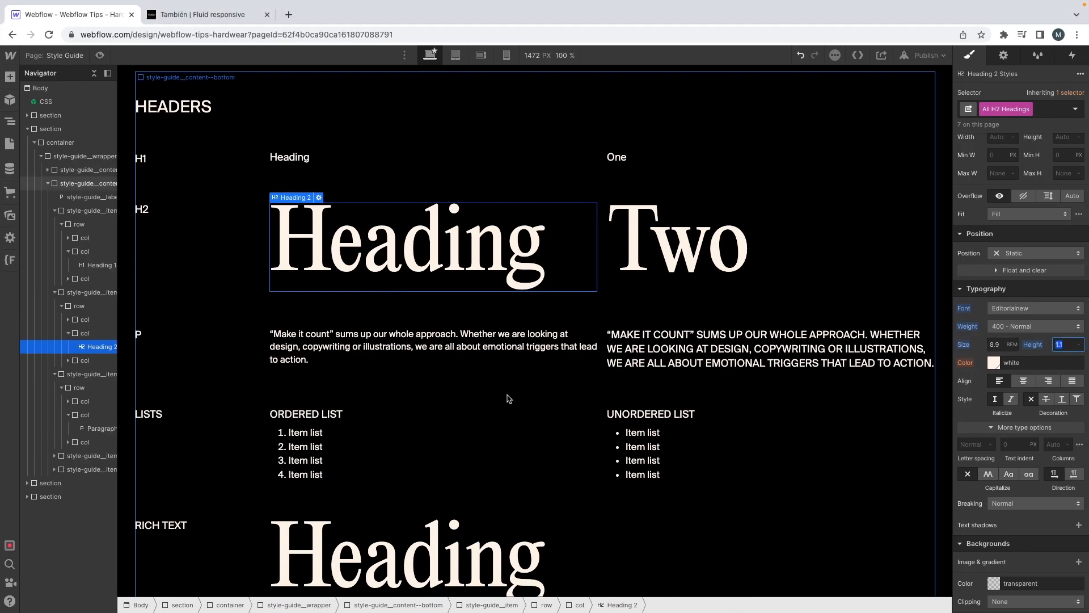
{"action": "left_click", "coordinate": [401, 356]}
{"action": "left_click", "coordinate": [1045, 109]}
{"action": "left_click", "coordinate": [995, 342]}
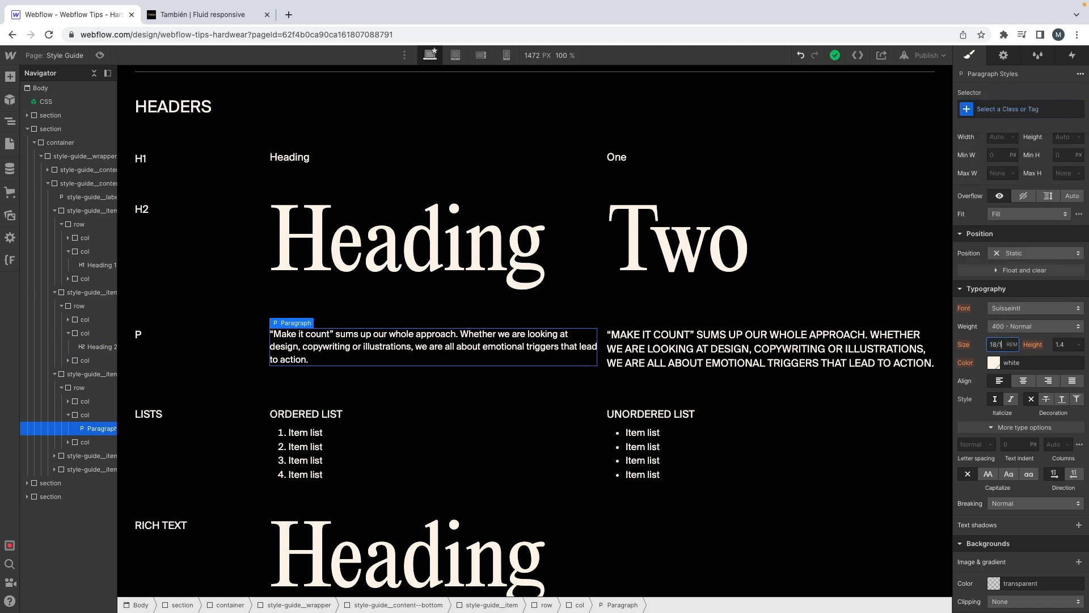
{"action": "type", "text": "18/16"}
{"action": "key", "text": "Return"}
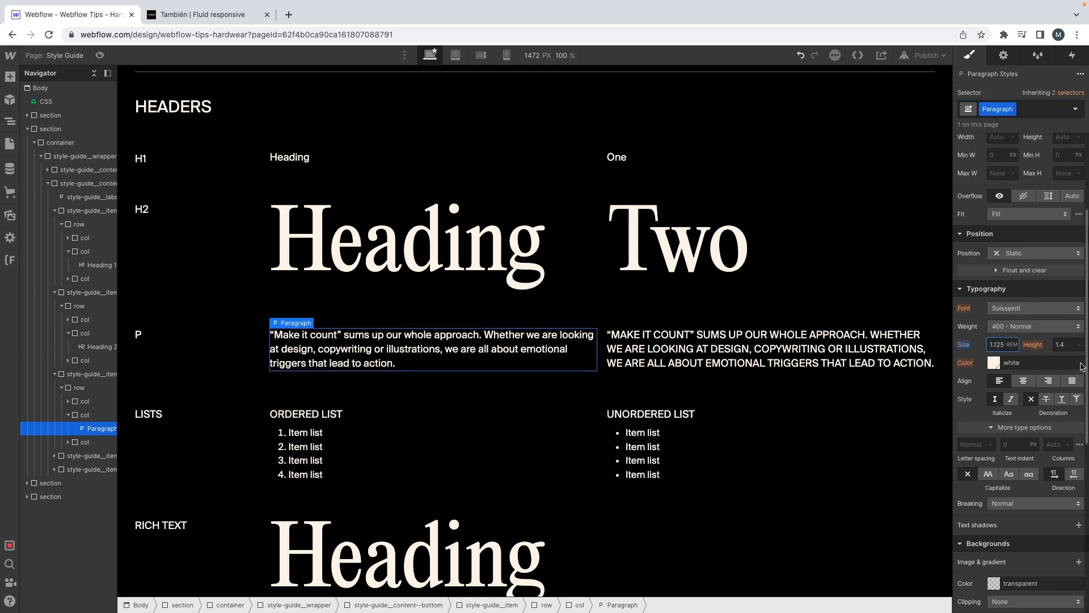
Step: Set the p--large sample's size to 4.25 rem, matching the mockup's large quote, and reset its capitalization
{"action": "left_click", "coordinate": [657, 339]}
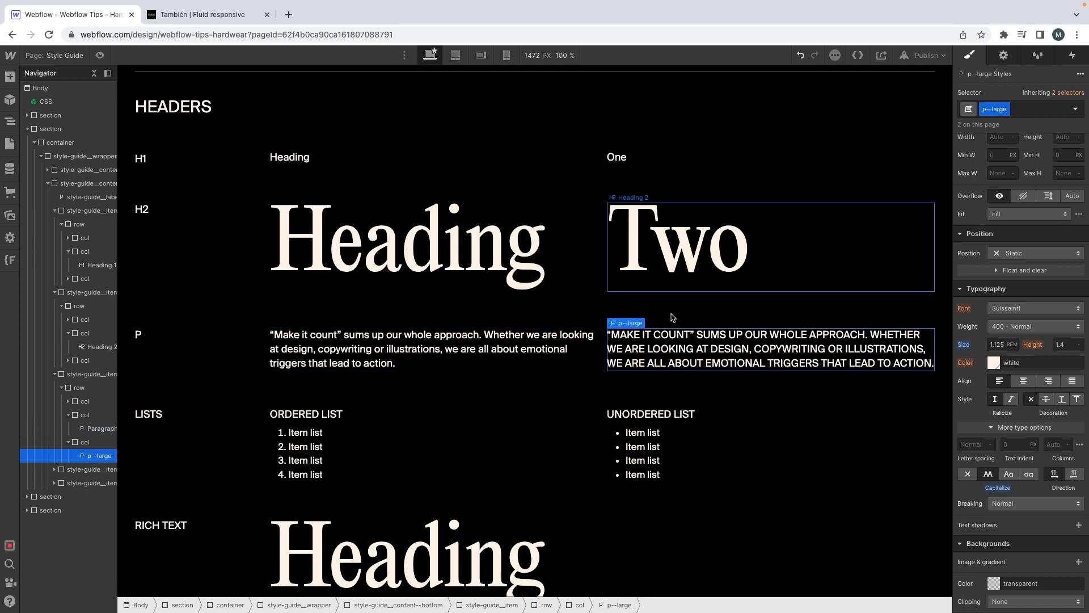
{"action": "scroll", "coordinate": [680, 248], "scroll_direction": "down", "scroll_amount": 1}
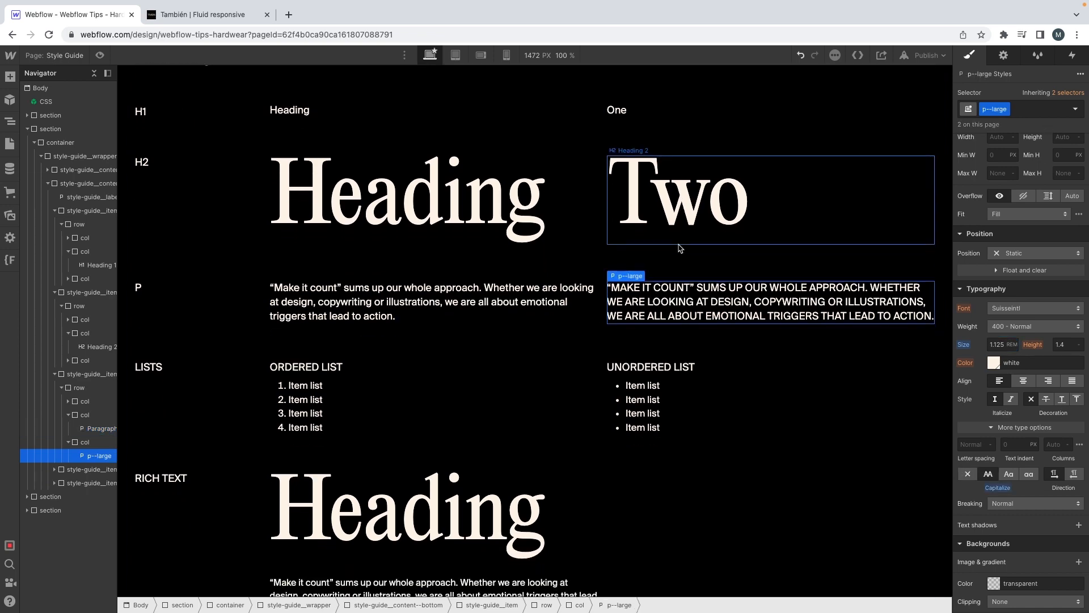
{"action": "scroll", "coordinate": [680, 248], "scroll_direction": "down", "scroll_amount": 1}
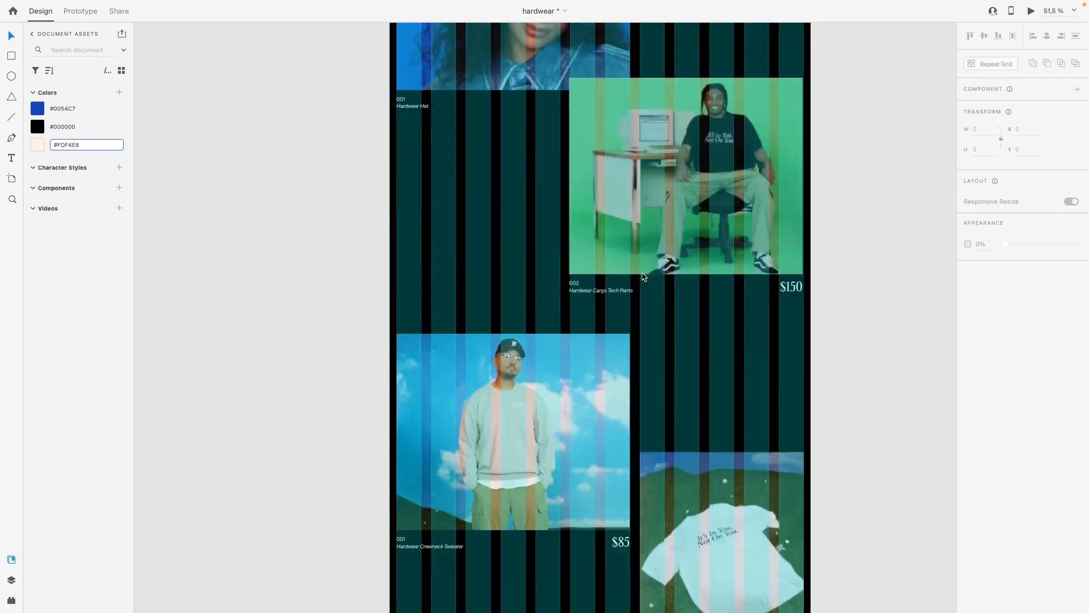
{"action": "scroll", "coordinate": [644, 276], "scroll_direction": "down", "scroll_amount": 10}
{"action": "left_click", "coordinate": [644, 276]}
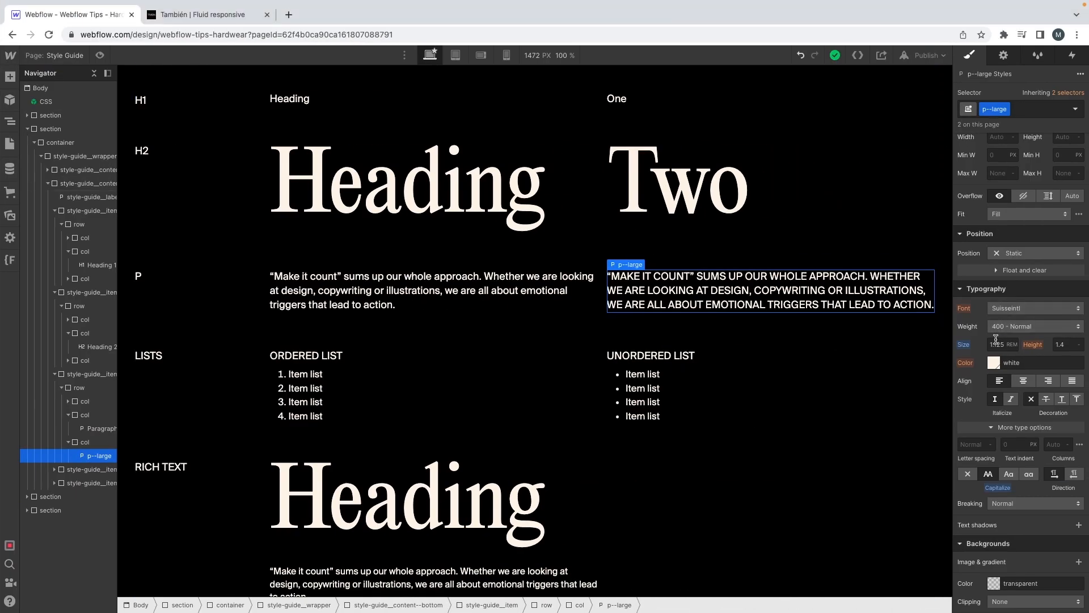
{"action": "left_click", "coordinate": [996, 341]}
{"action": "key", "text": "Return"}
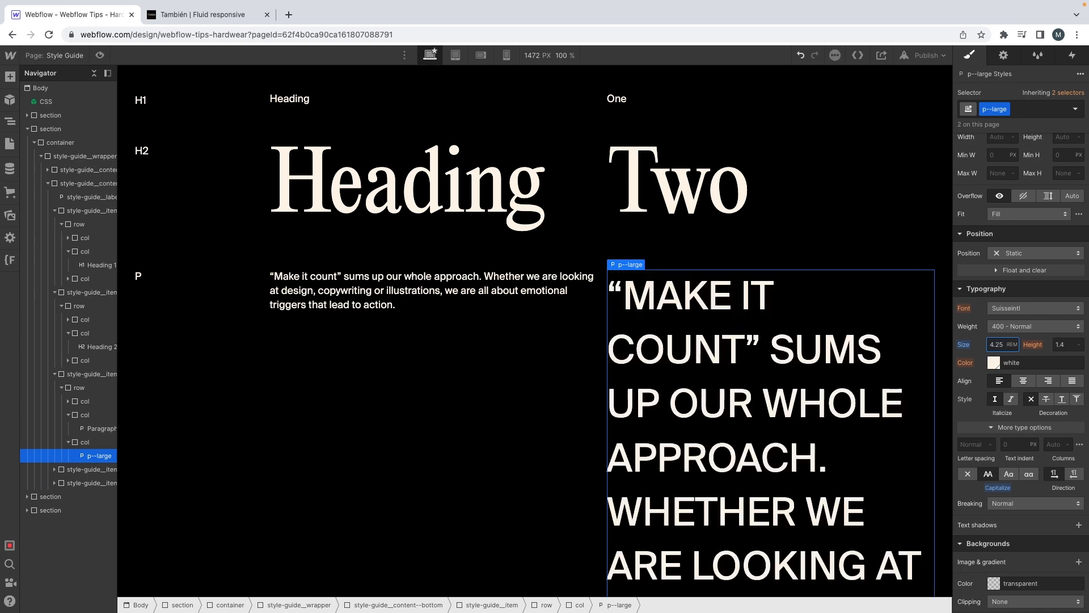
{"action": "left_click", "coordinate": [1001, 487]}
{"action": "left_click", "coordinate": [997, 502]}
Step: Duplicate the style-guide__item row that holds the P samples
{"action": "scroll", "coordinate": [775, 372], "scroll_direction": "down", "scroll_amount": 4}
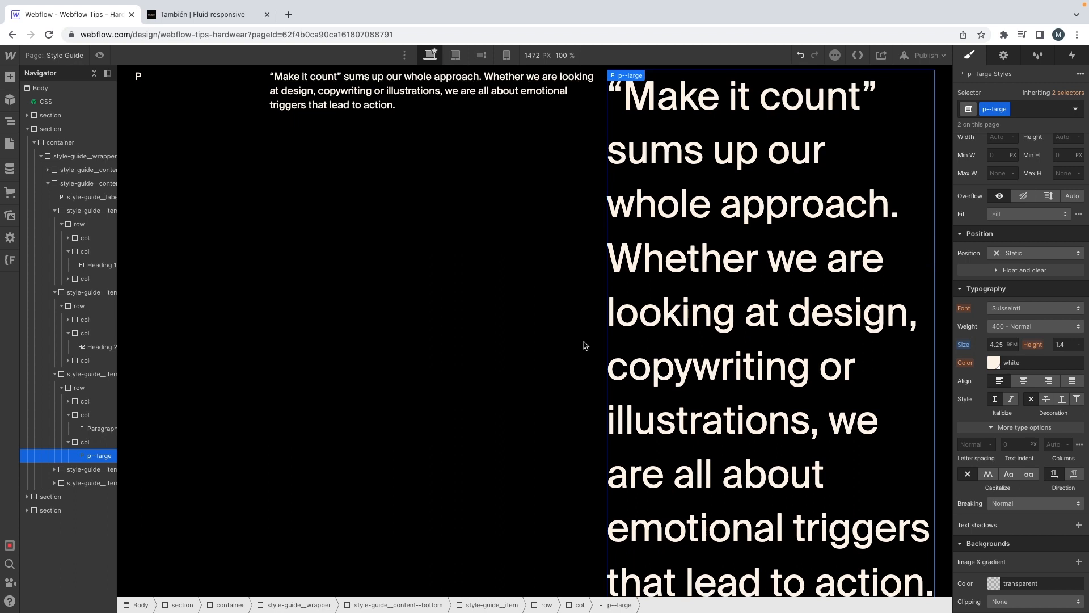
{"action": "left_click", "coordinate": [83, 442]}
{"action": "left_click", "coordinate": [80, 374]}
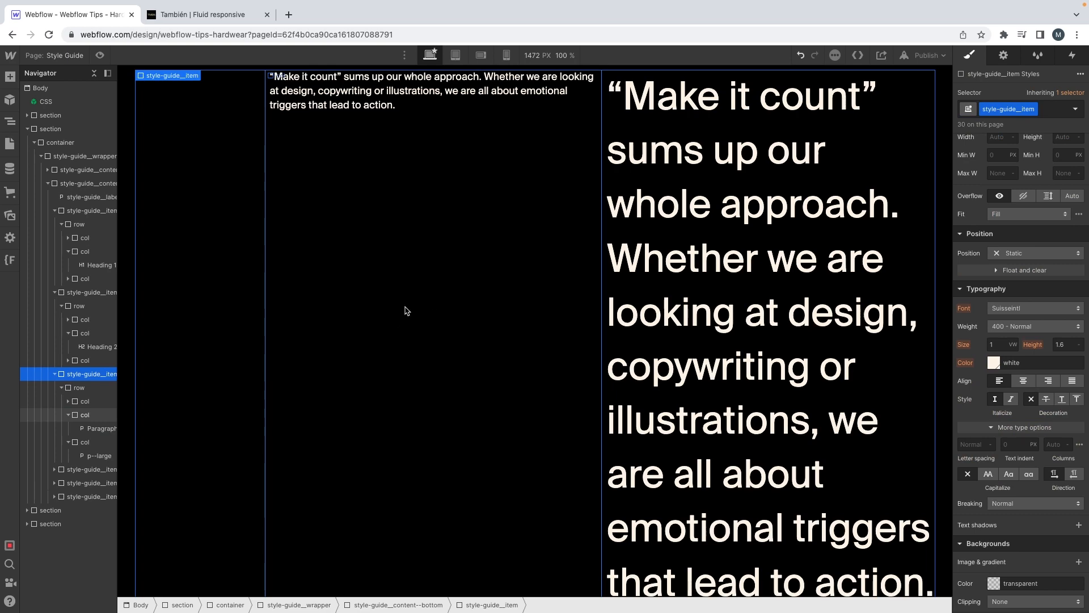
{"action": "left_click", "coordinate": [81, 416]}
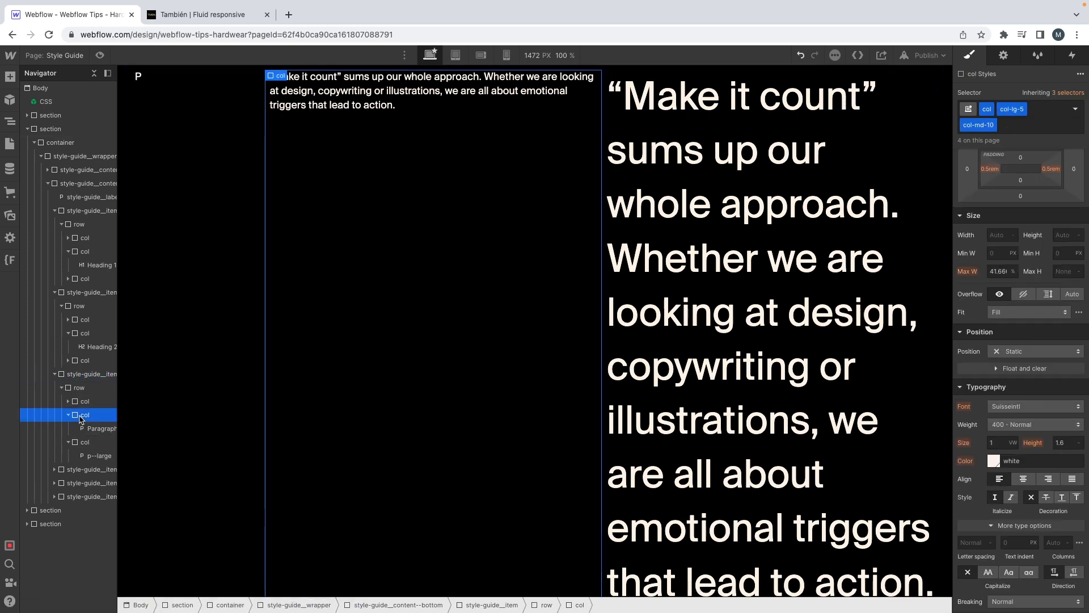
{"action": "key", "text": "Delete"}
{"action": "scroll", "coordinate": [300, 293], "scroll_direction": "up", "scroll_amount": 4}
{"action": "scroll", "coordinate": [300, 293], "scroll_direction": "down", "scroll_amount": 1}
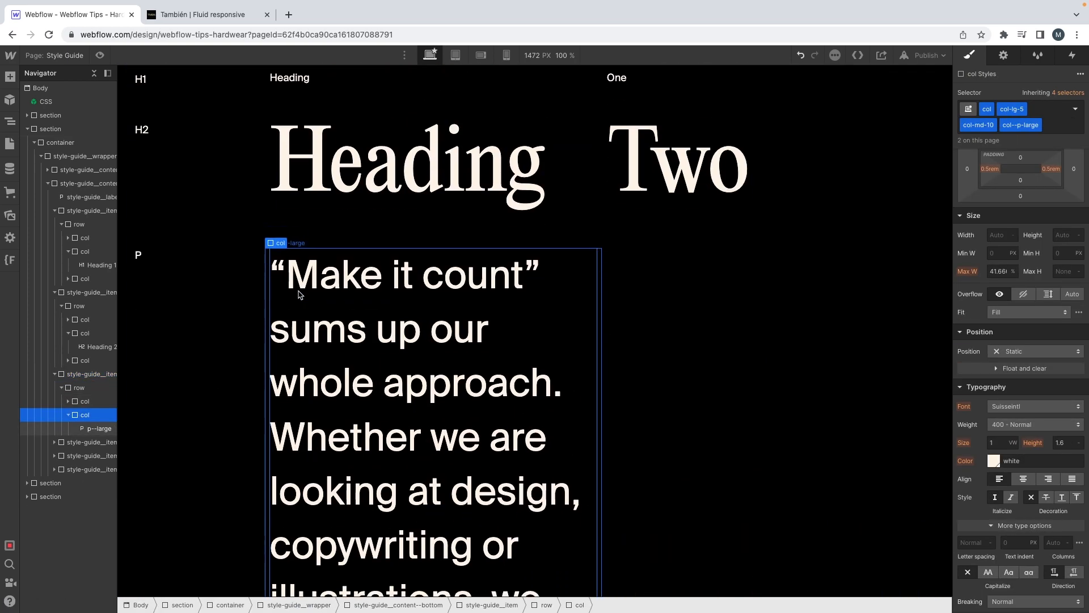
{"action": "key", "text": "ctrl+z"}
Step: Delete the p--large column from the first P row and the regular paragraph column from the second P row
{"action": "scroll", "coordinate": [284, 307], "scroll_direction": "down", "scroll_amount": 4}
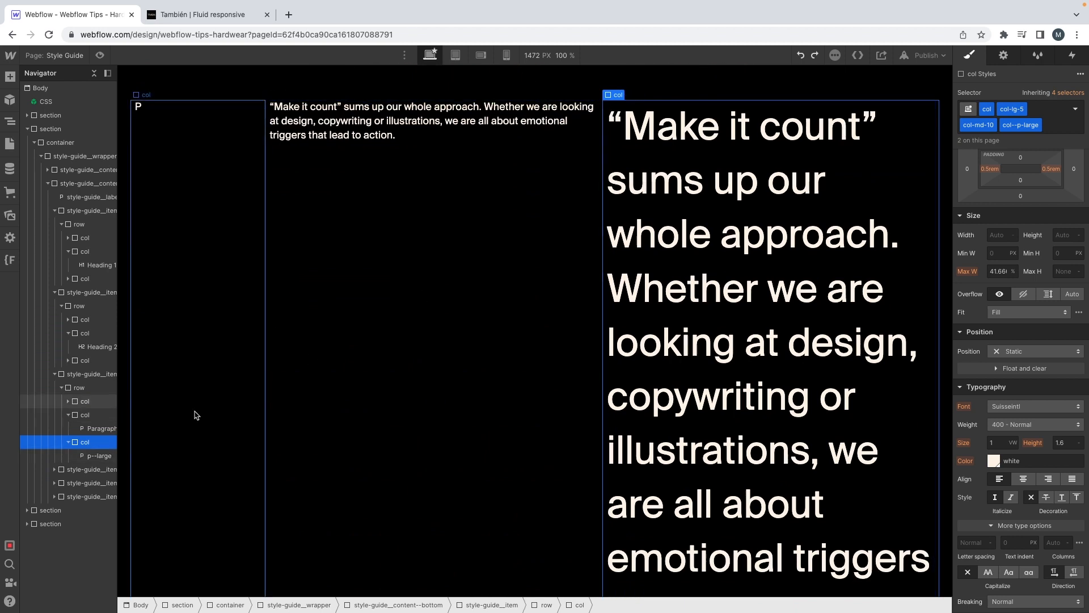
{"action": "key", "text": "Delete"}
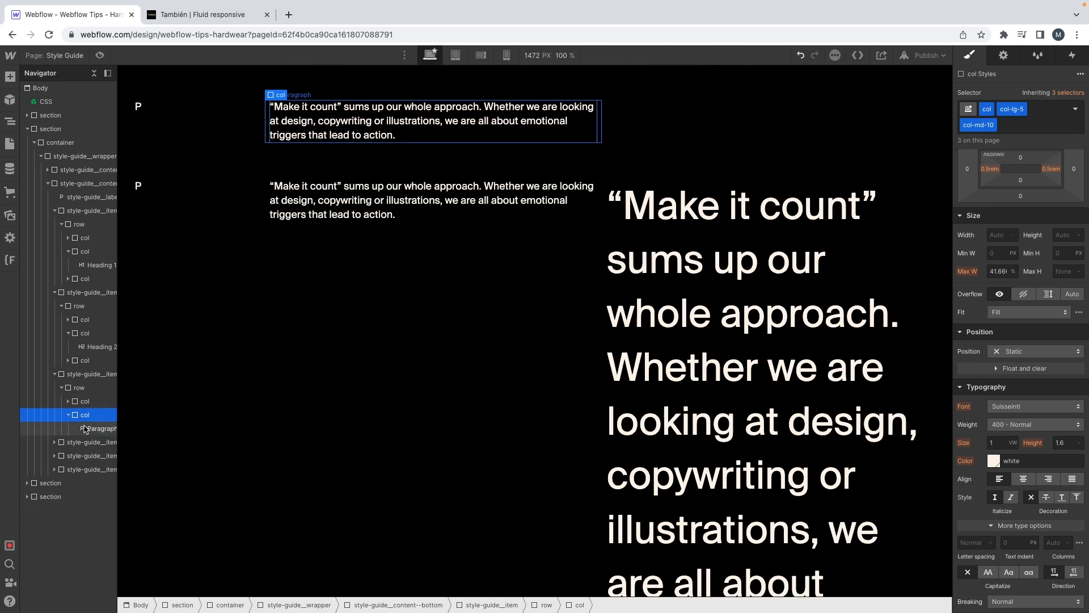
{"action": "left_click", "coordinate": [55, 442]}
{"action": "left_click", "coordinate": [61, 456]}
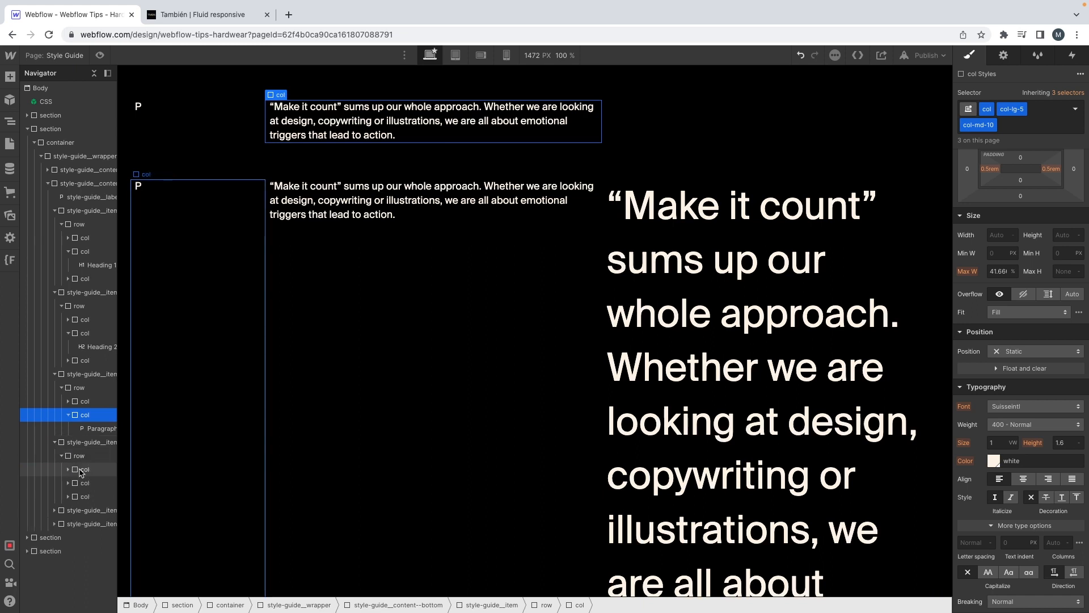
{"action": "left_click", "coordinate": [81, 469]}
{"action": "left_click", "coordinate": [81, 481]}
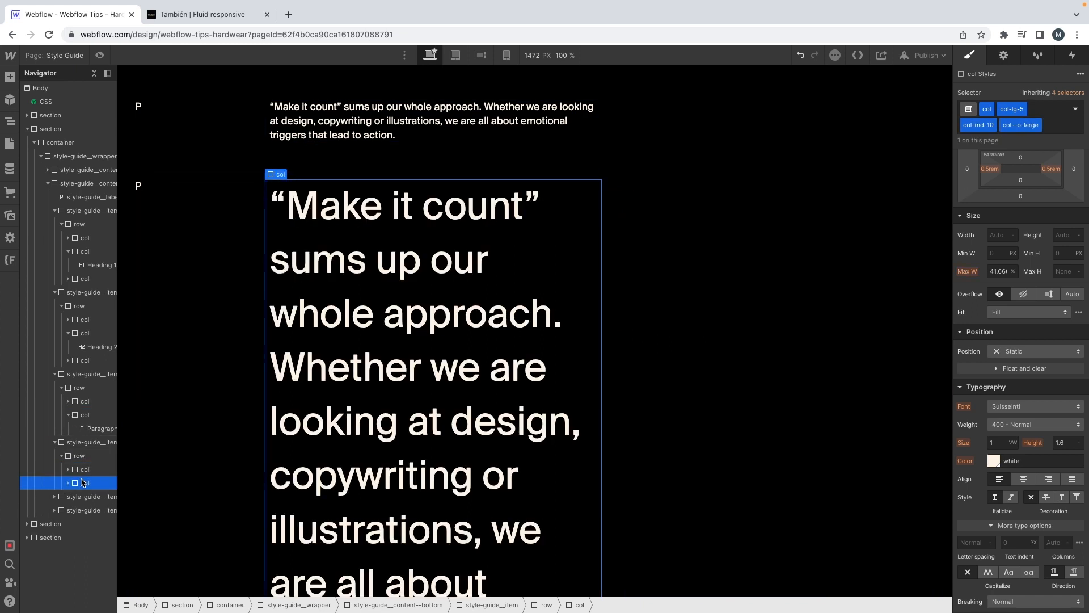
Step: Remove the col--p-large, col-md-10 and col-lg-5 combo classes from the p--large sample's column, keeping only col
{"action": "key", "text": "ctrl+Return"}
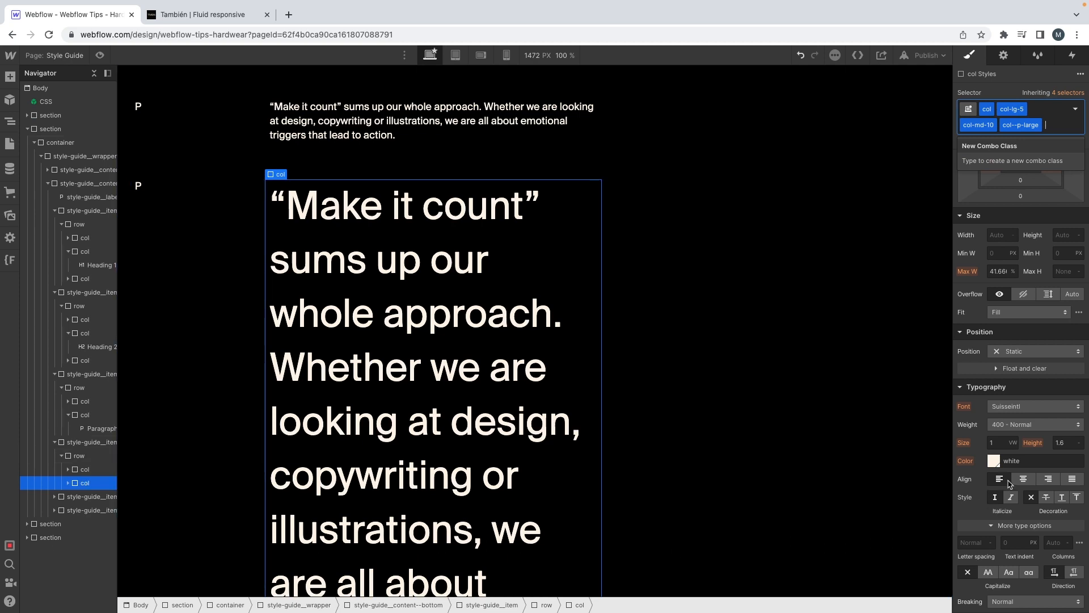
{"action": "scroll", "coordinate": [1016, 474], "scroll_direction": "up", "scroll_amount": 3}
{"action": "key", "text": "BackSpace"}
{"action": "key", "text": "BackSpace"}
{"action": "key", "text": "BackSpace"}
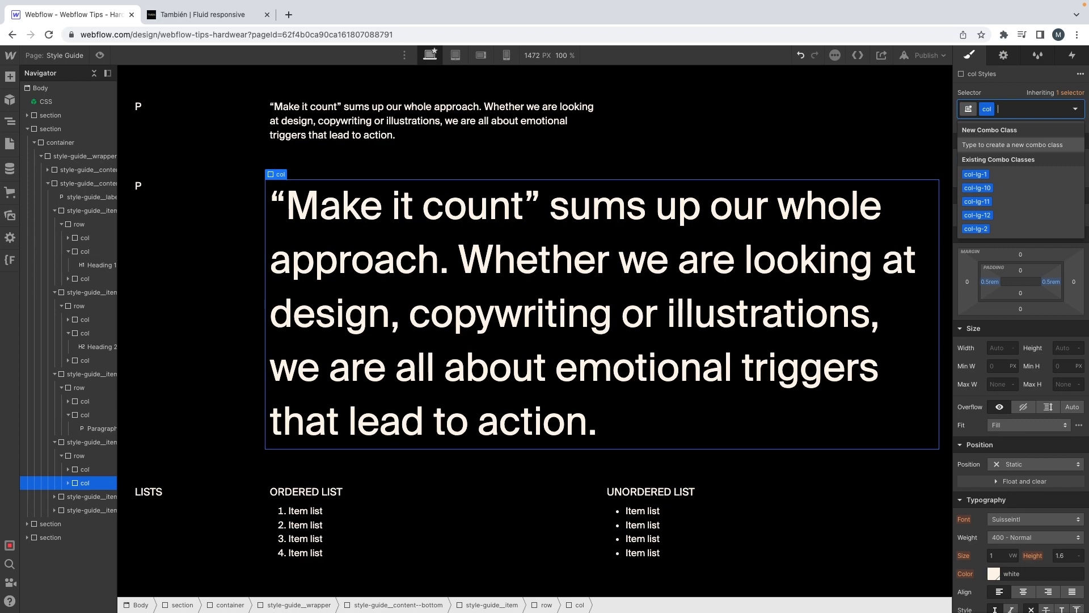
Step: Compare the p--large sample with the mockup's large quote and set its line height to 1.2
{"action": "left_click", "coordinate": [879, 327]}
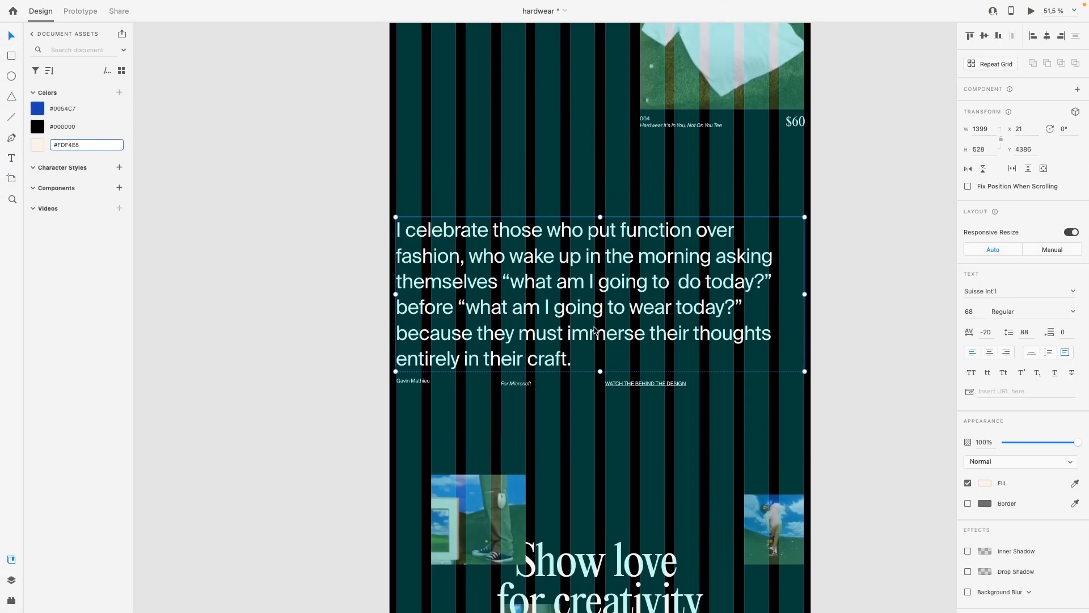
{"action": "scroll", "coordinate": [594, 329], "scroll_direction": "up", "scroll_amount": 2}
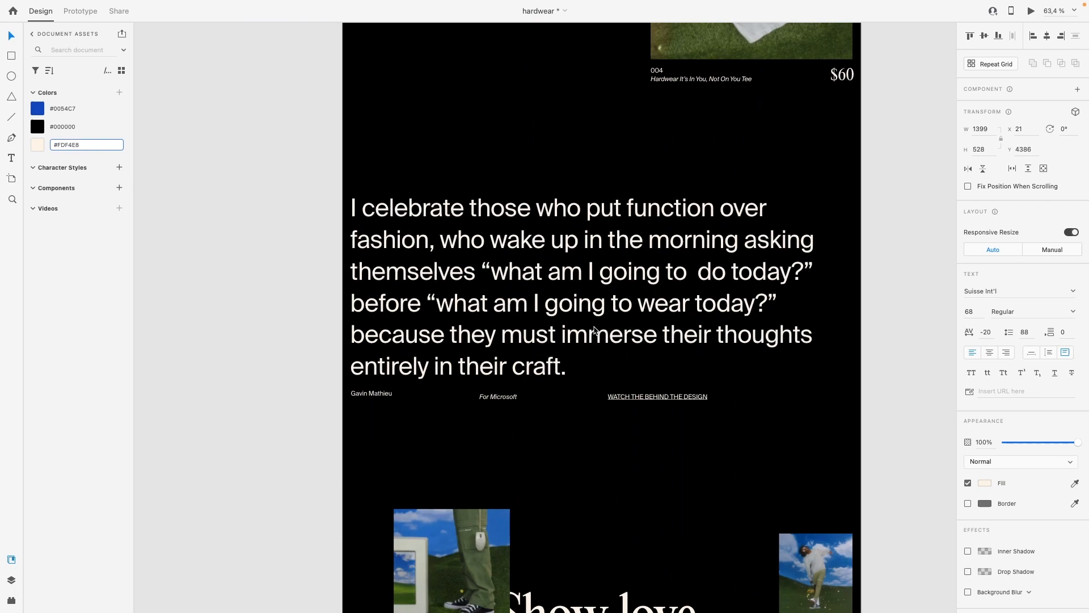
{"action": "scroll", "coordinate": [594, 329], "scroll_direction": "up", "scroll_amount": 3}
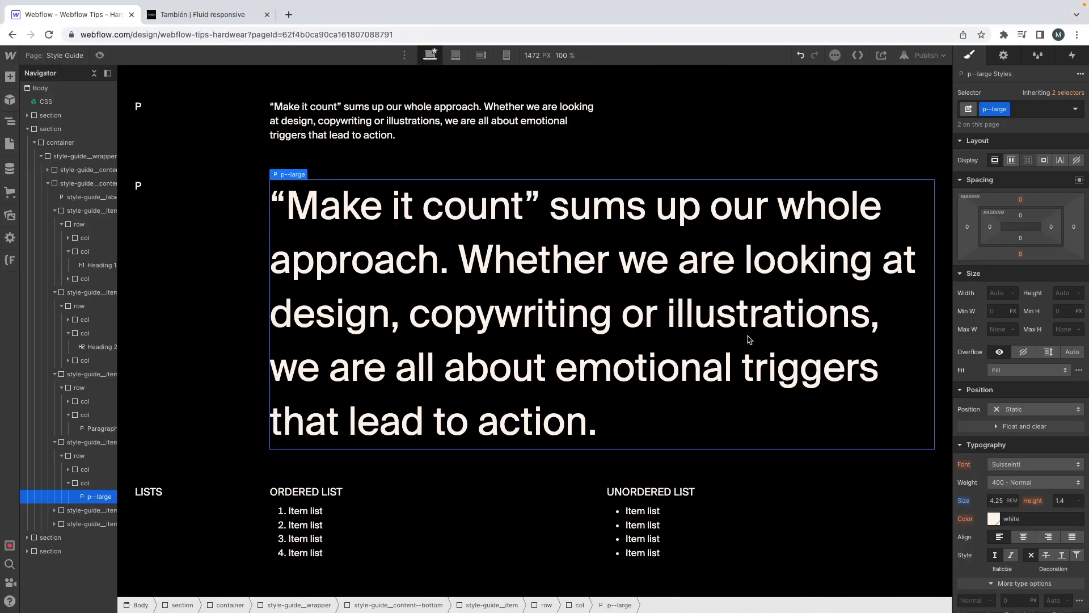
{"action": "left_click", "coordinate": [1064, 502]}
{"action": "key", "text": "Down"}
{"action": "key", "text": "Down"}
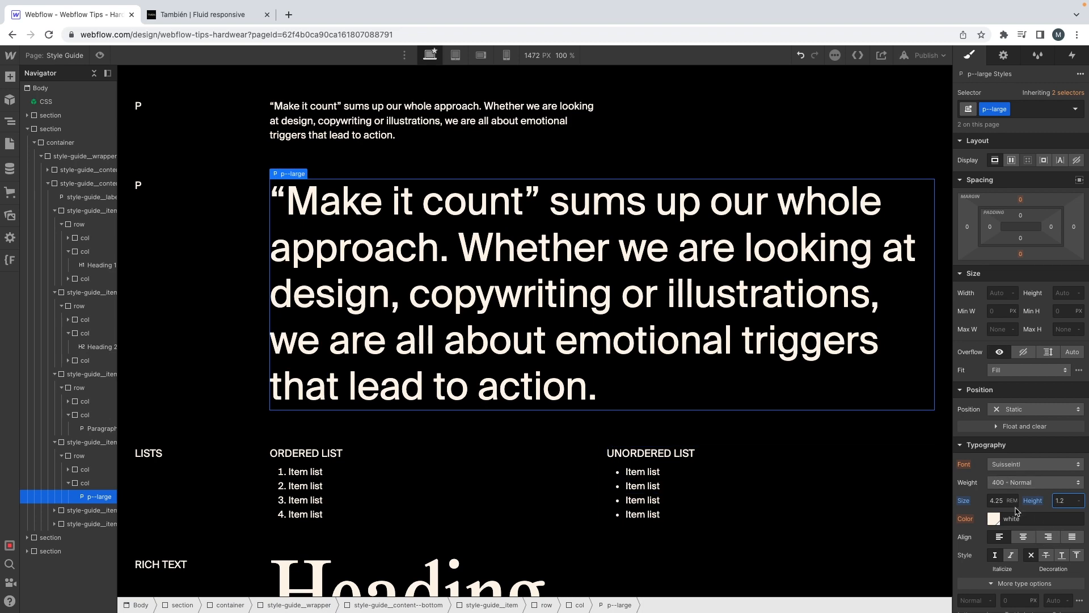
Step: Set the p--large sample's letter spacing to -0.05 rem after trying -0.2 rem
{"action": "scroll", "coordinate": [1019, 511], "scroll_direction": "down", "scroll_amount": 2}
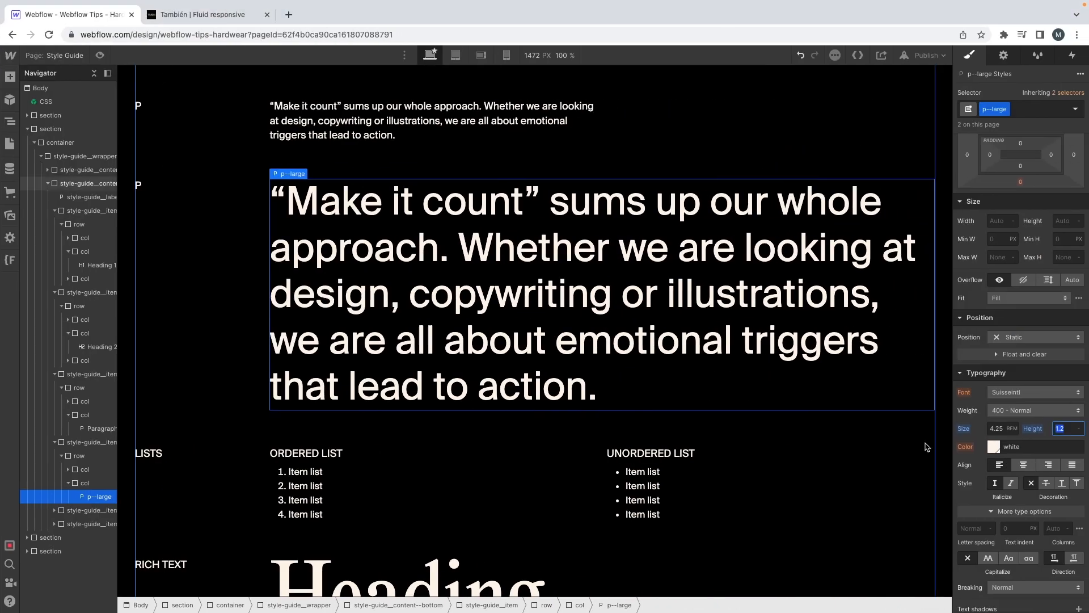
{"action": "scroll", "coordinate": [979, 514], "scroll_direction": "down", "scroll_amount": 1}
{"action": "left_click", "coordinate": [977, 493]}
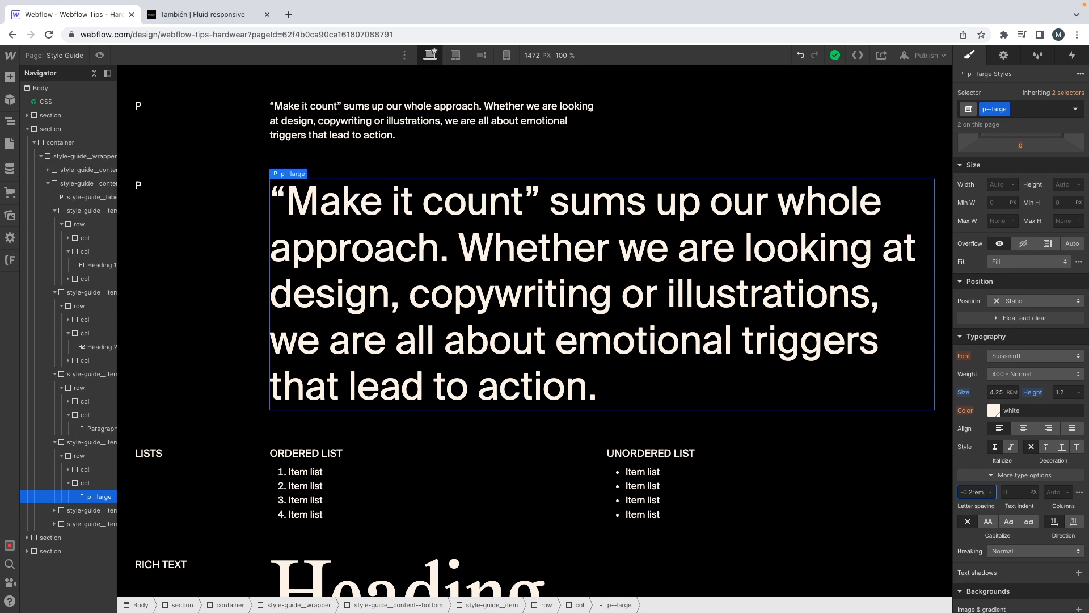
{"action": "type", "text": "-0.2rem"}
{"action": "key", "text": "Return"}
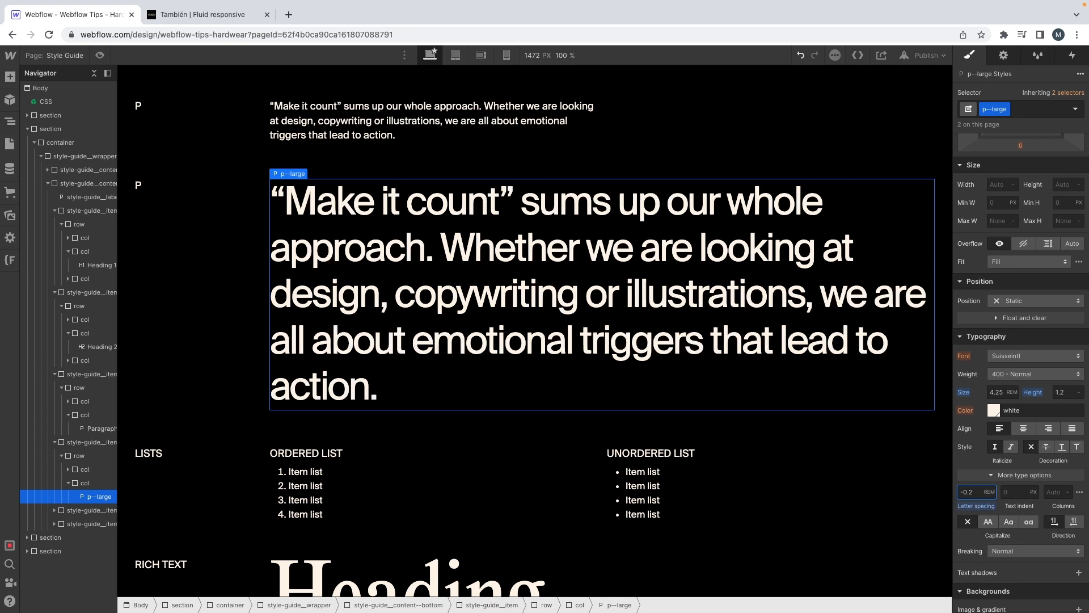
{"action": "key", "text": "Up"}
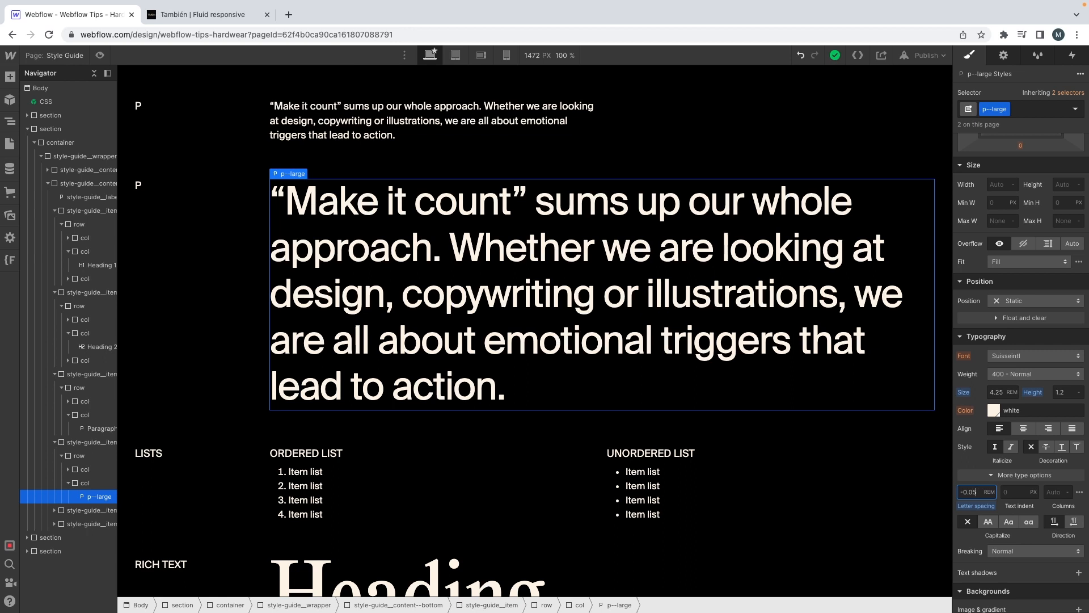
{"action": "key", "text": "Return"}
Step: Delete the Lists and Rich Text rows below the p--large sample
{"action": "scroll", "coordinate": [742, 451], "scroll_direction": "up", "scroll_amount": 1}
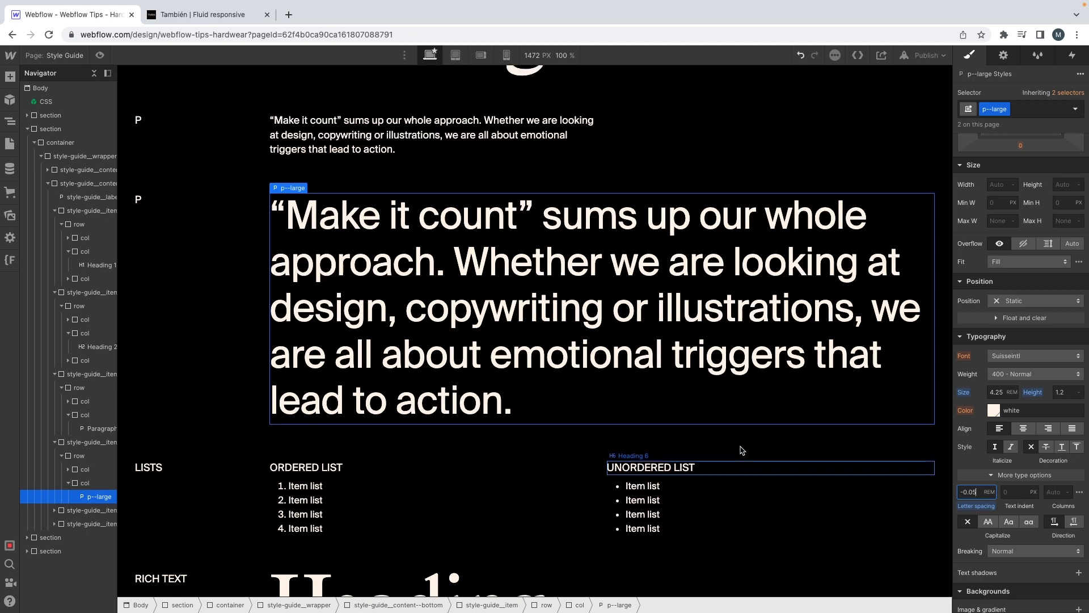
{"action": "left_click", "coordinate": [149, 489]}
{"action": "left_click", "coordinate": [80, 511]}
{"action": "key", "text": "Delete"}
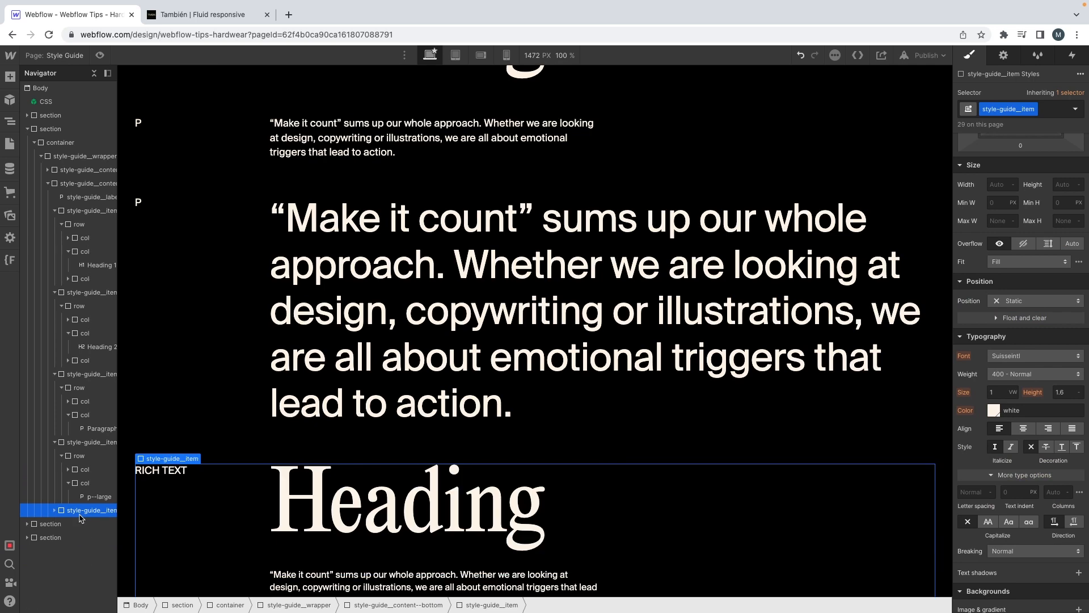
{"action": "key", "text": "Delete"}
Step: Remove the section--white combo class from the Colors section, keeping only section
{"action": "left_click", "coordinate": [258, 428]}
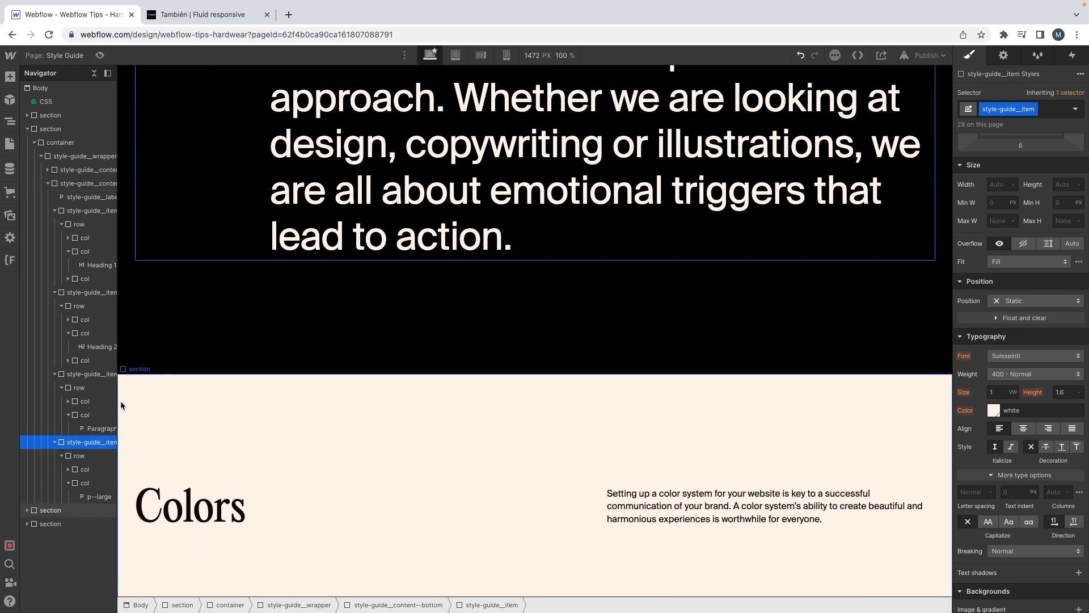
{"action": "scroll", "coordinate": [233, 420], "scroll_direction": "down", "scroll_amount": 3}
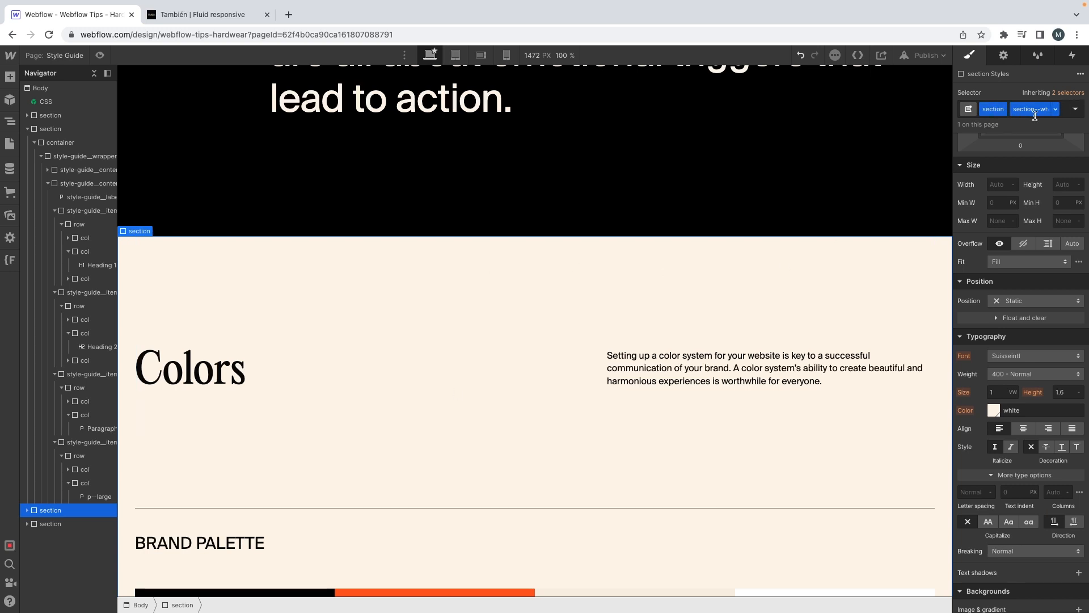
{"action": "key", "text": "super+Return"}
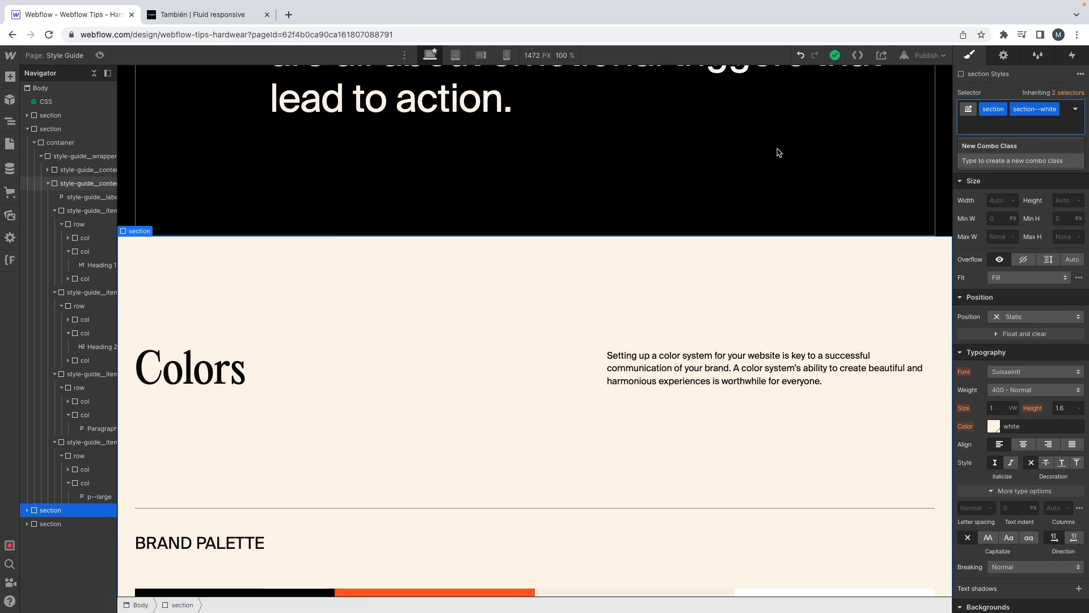
{"action": "key", "text": "BackSpace"}
Step: Select the orange tile in the brand palette and copy the blue hex #0054C7 from the XD mockup's document colors
{"action": "scroll", "coordinate": [491, 215], "scroll_direction": "down", "scroll_amount": 4}
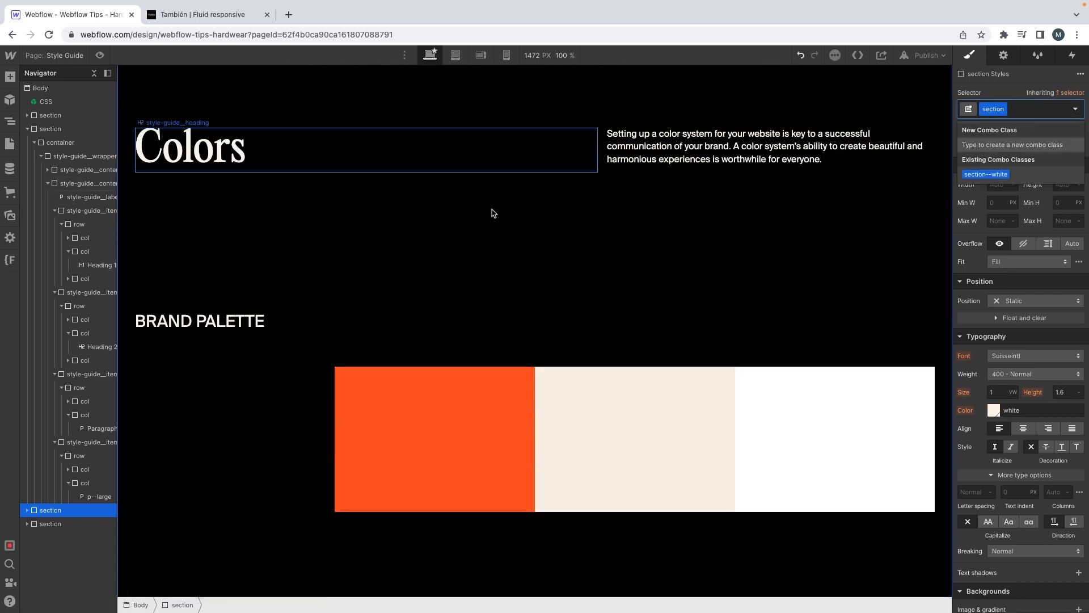
{"action": "left_click", "coordinate": [246, 340]}
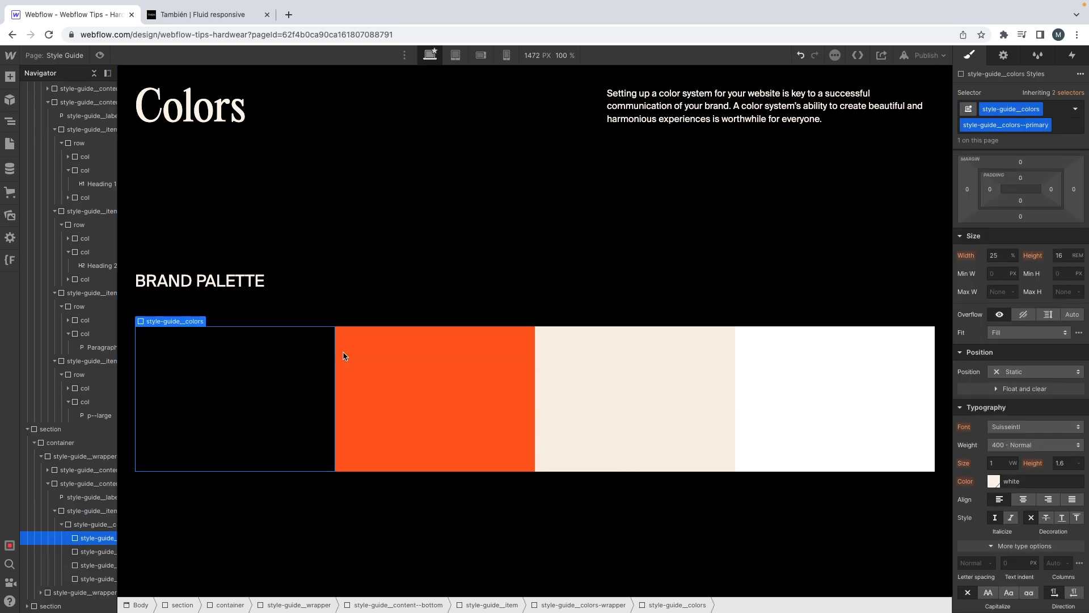
{"action": "left_click", "coordinate": [407, 346]}
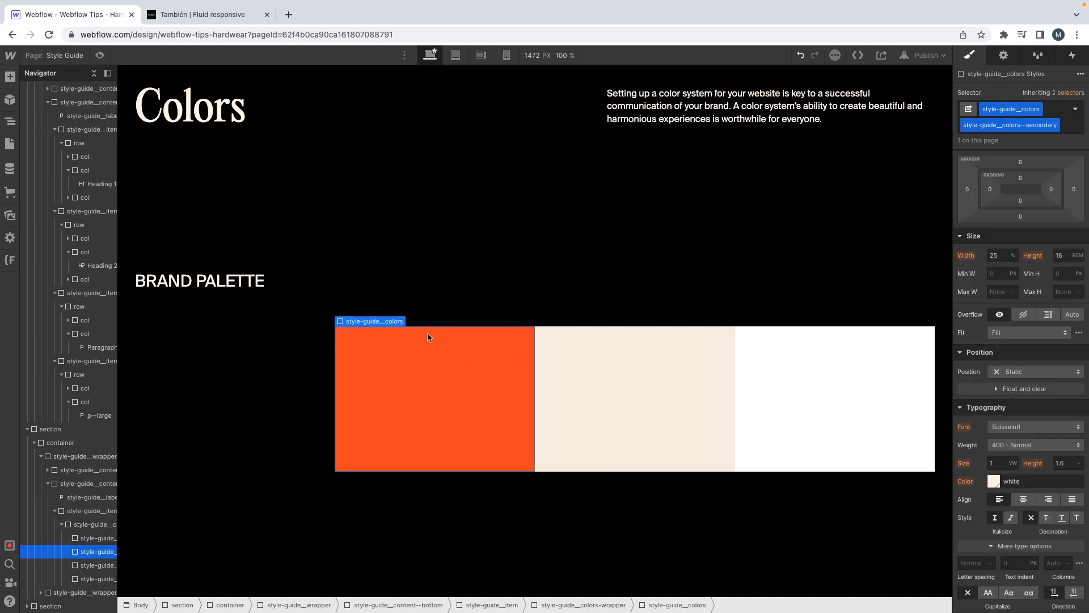
{"action": "key", "text": "ctrl+Left"}
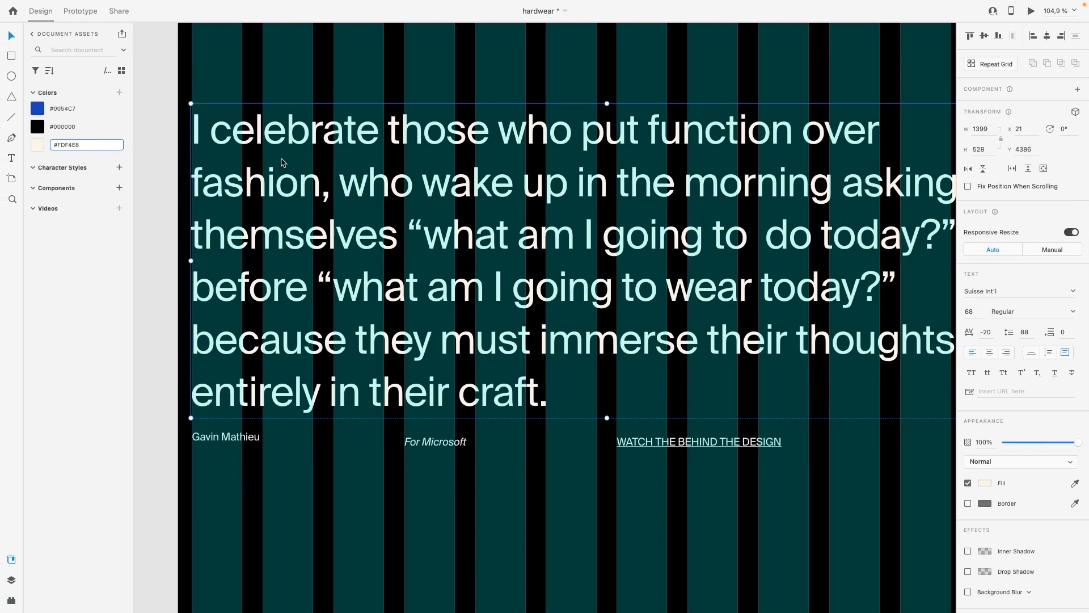
{"action": "left_click", "coordinate": [88, 110]}
{"action": "left_click", "coordinate": [98, 143]}
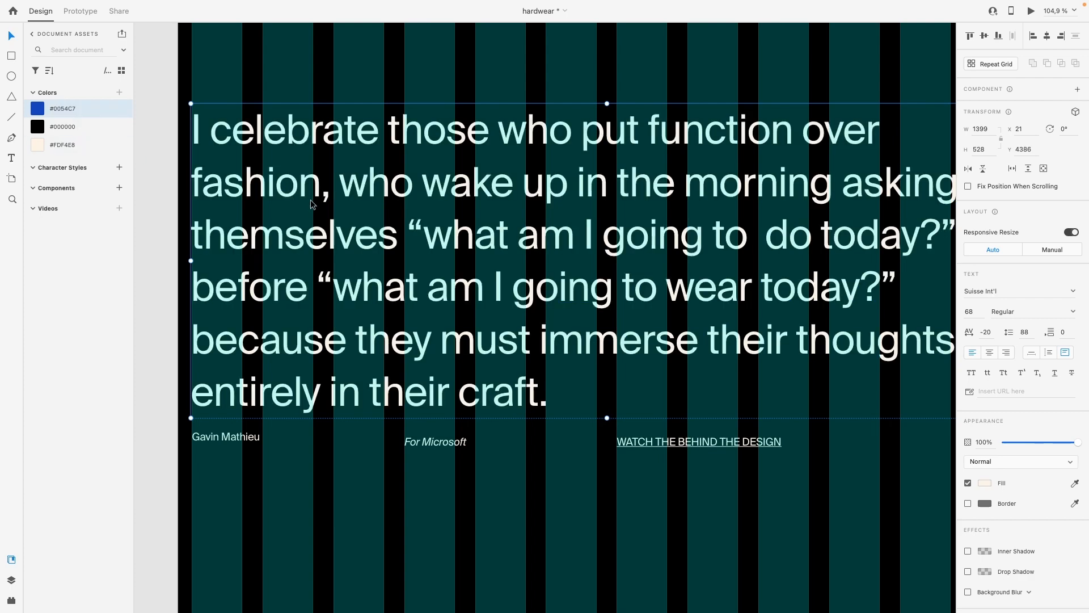
{"action": "key", "text": "ctrl+Right"}
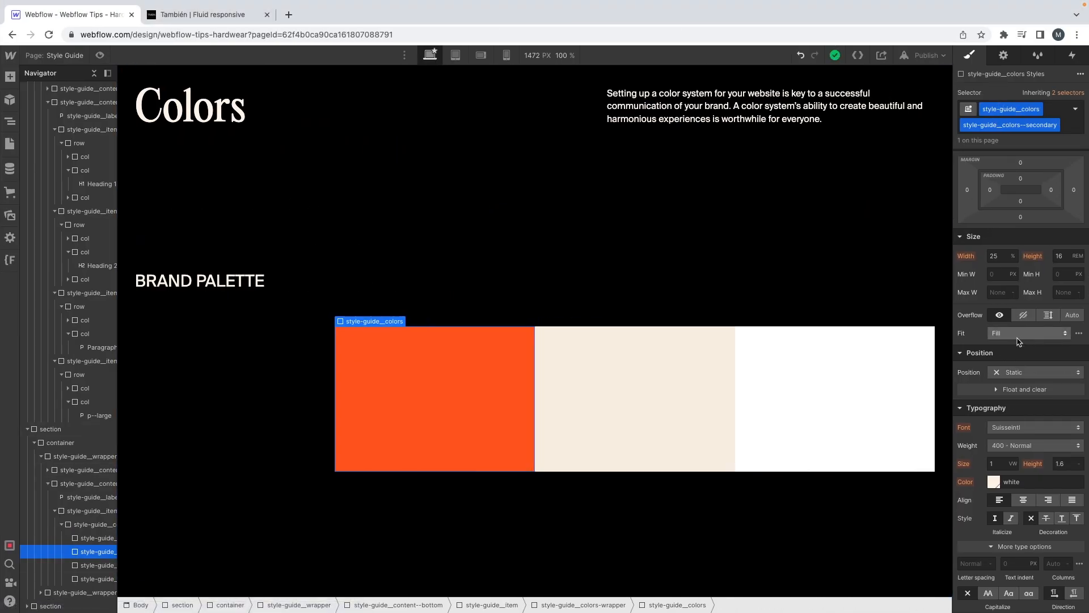
Step: Edit the Orange Red global swatch to #0054c7, rename it Blue and save it
{"action": "scroll", "coordinate": [1002, 361], "scroll_direction": "down", "scroll_amount": 6}
{"action": "left_click", "coordinate": [998, 365]}
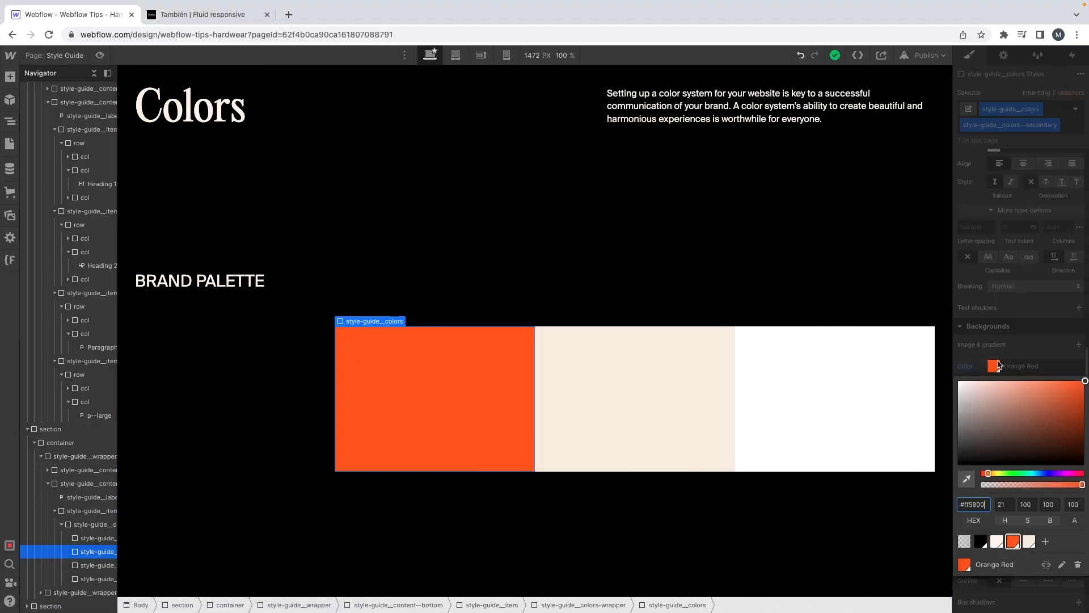
{"action": "left_click", "coordinate": [1059, 563]}
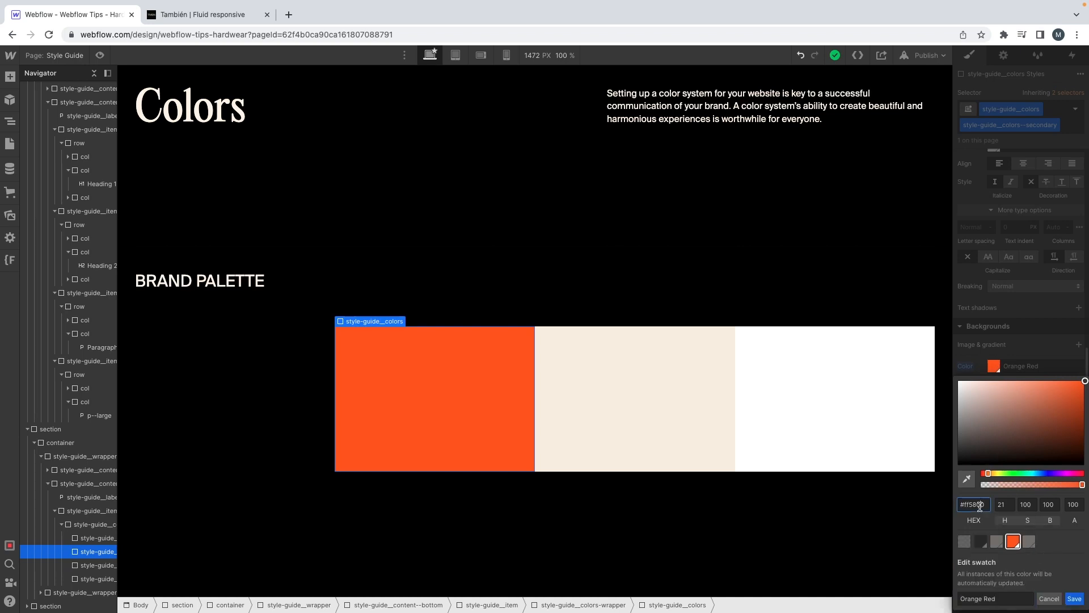
{"action": "triple_click", "coordinate": [1010, 601]}
{"action": "type", "text": "BLU"}
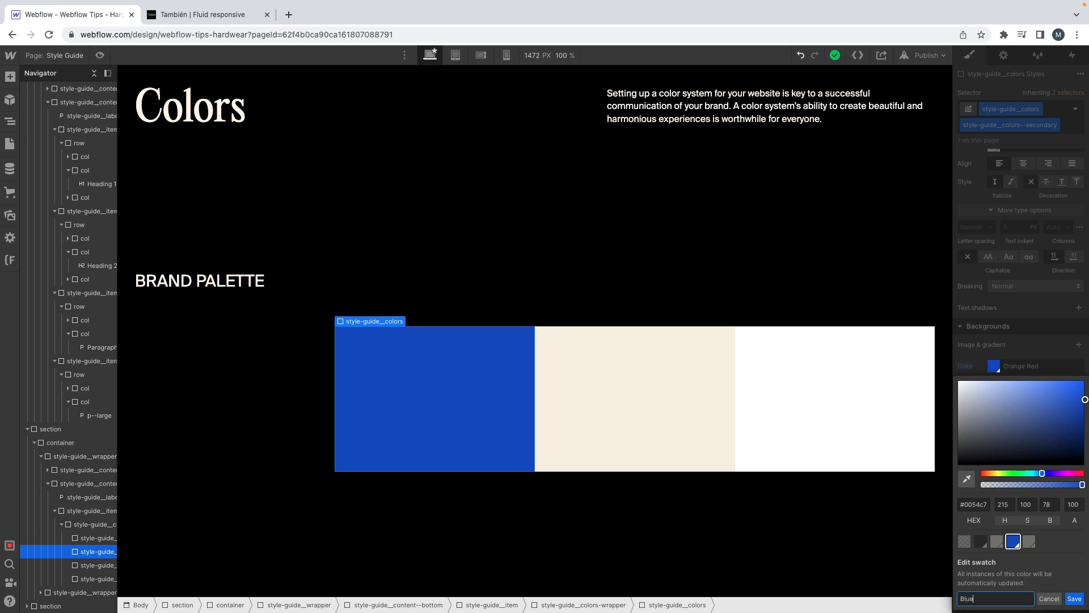
{"action": "left_click", "coordinate": [1081, 603]}
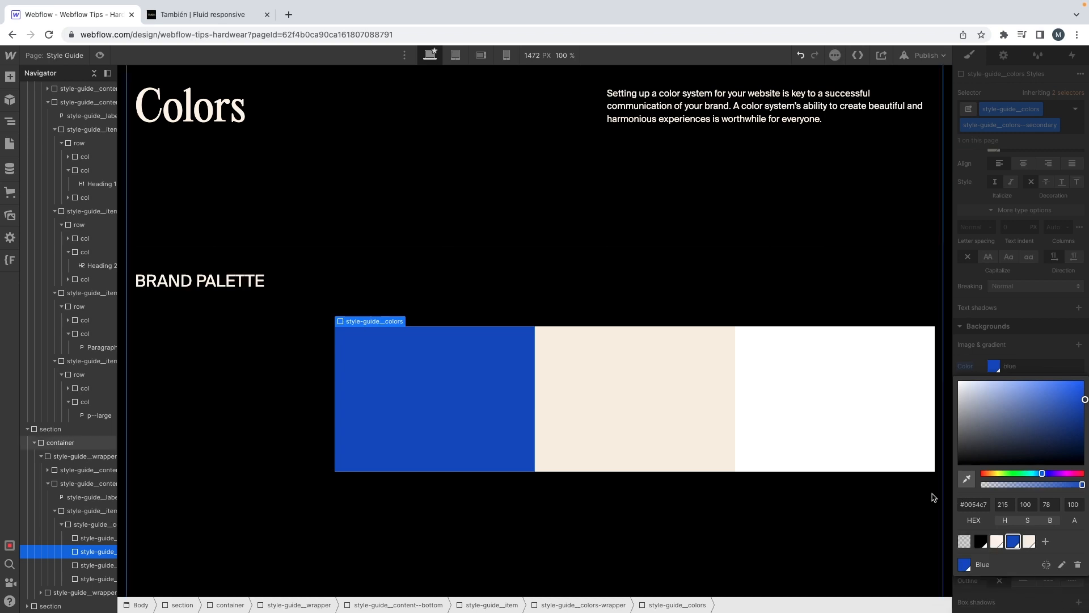
Step: Delete the Old Lace global swatch and apply the Blue swatch to the secondary palette tile
{"action": "left_click", "coordinate": [1030, 543]}
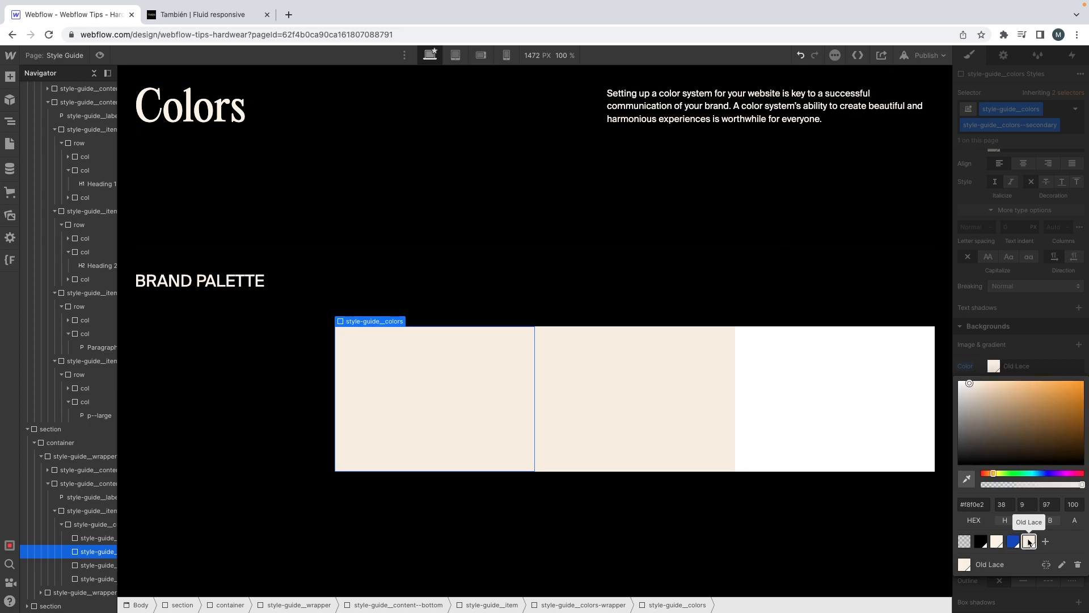
{"action": "left_click", "coordinate": [1064, 561]}
{"action": "left_click", "coordinate": [977, 587]}
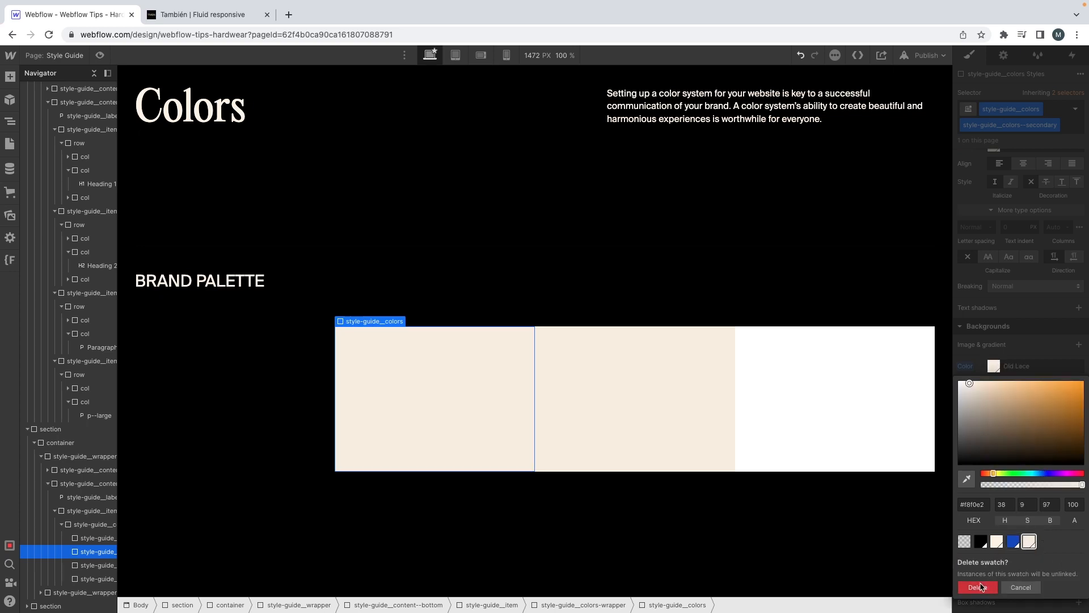
{"action": "left_click", "coordinate": [1015, 543]}
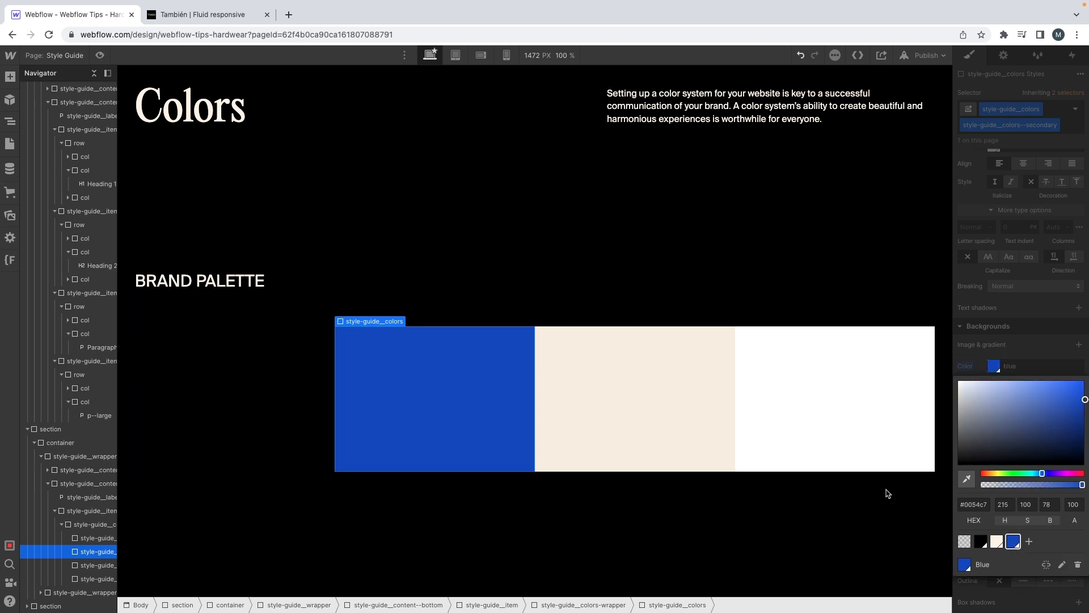
Step: Delete the beige tile from the brand palette and widen the base style-guide__colors class so three tiles fill the row
{"action": "left_click", "coordinate": [683, 412]}
{"action": "key", "text": "Delete"}
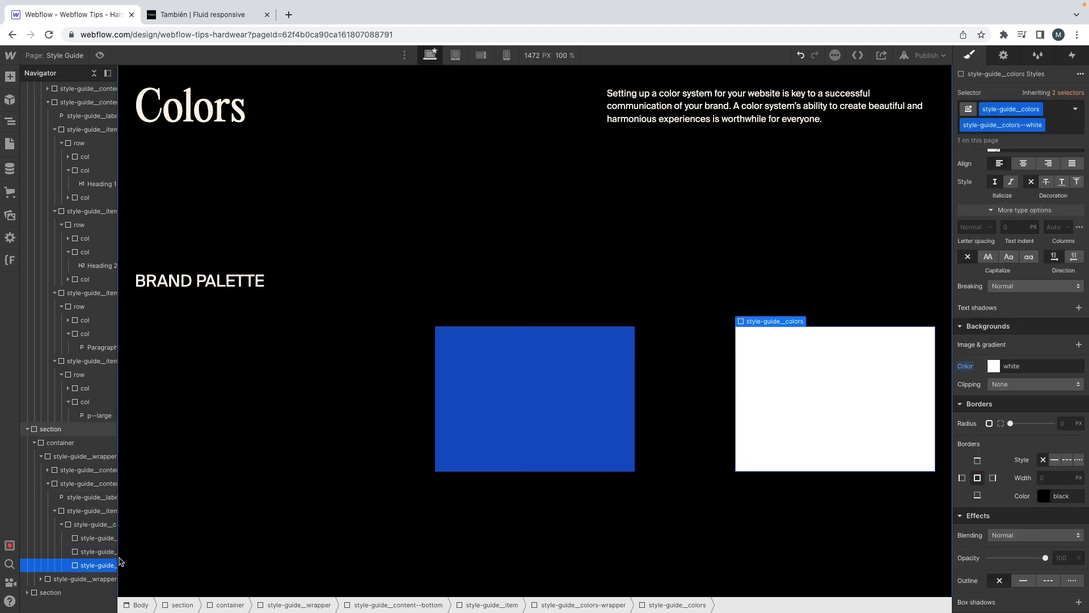
{"action": "left_click", "coordinate": [260, 426]}
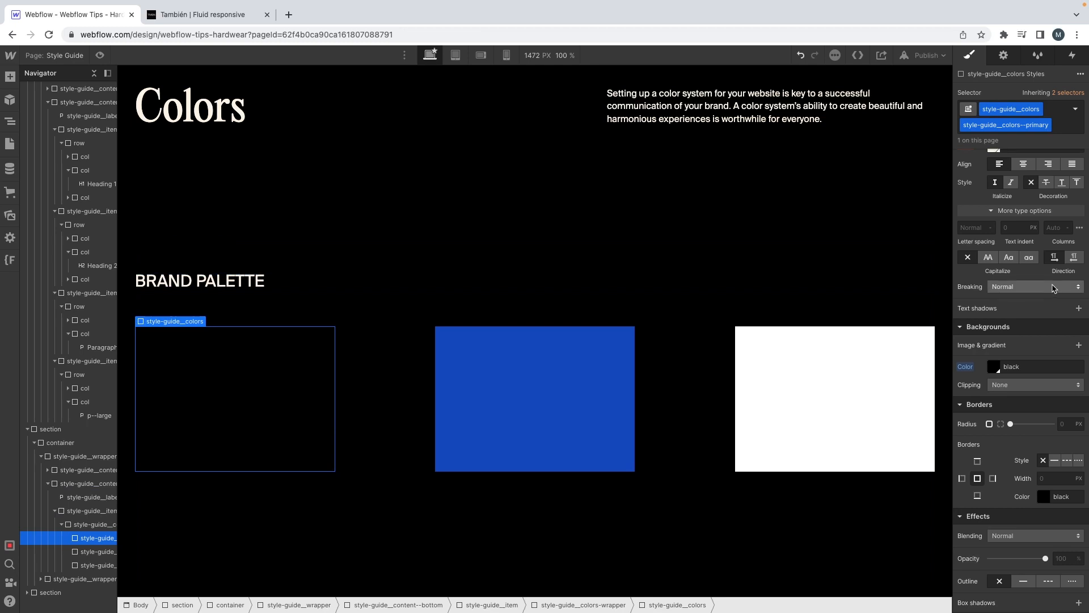
{"action": "scroll", "coordinate": [1047, 281], "scroll_direction": "up", "scroll_amount": 8}
{"action": "left_click", "coordinate": [1066, 92]}
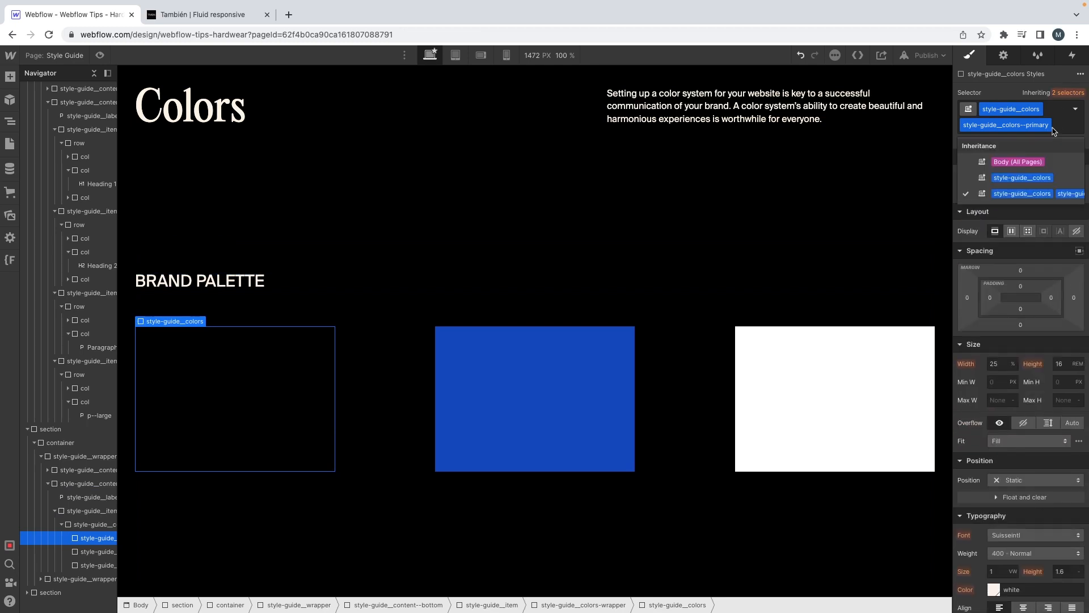
{"action": "left_click", "coordinate": [1016, 170]}
{"action": "left_click", "coordinate": [996, 347]}
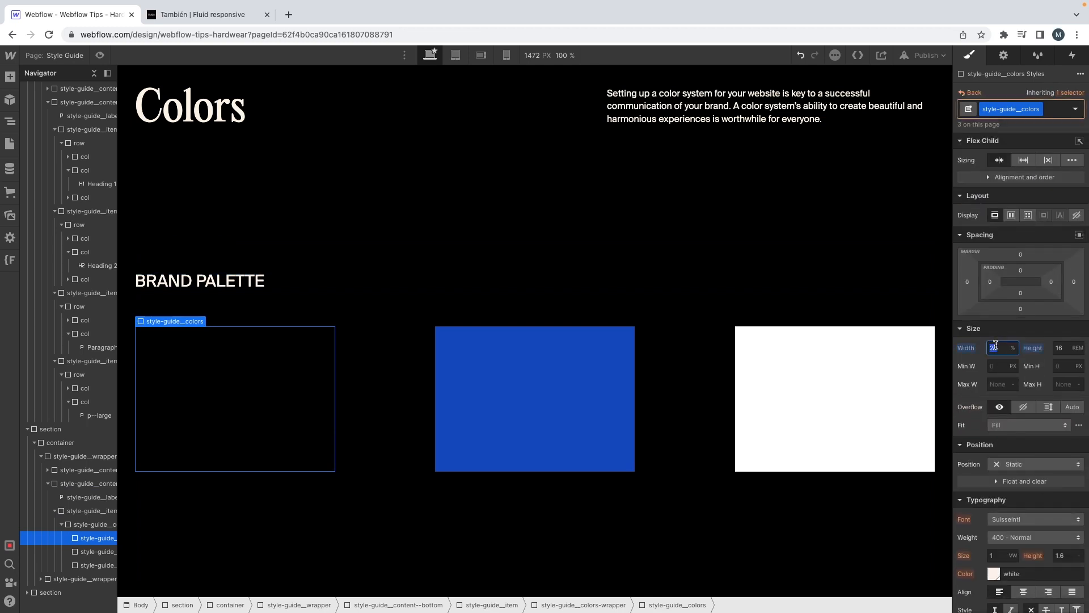
{"action": "key", "text": "Return"}
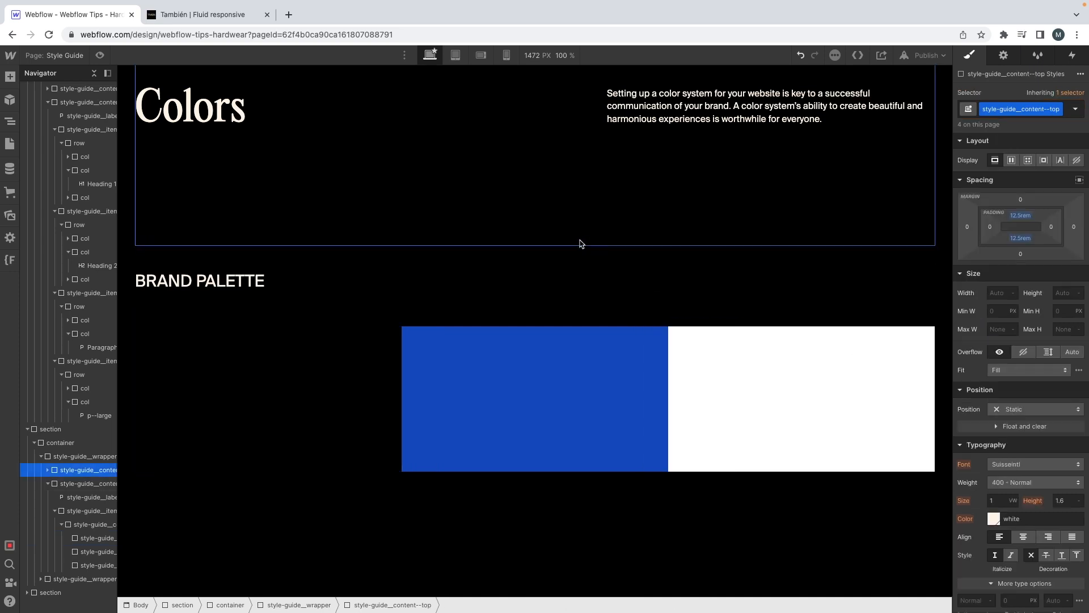
Step: Delete the Buttons row from the CTA block in the Elements section
{"action": "left_click", "coordinate": [584, 239]}
{"action": "scroll", "coordinate": [579, 243], "scroll_direction": "down", "scroll_amount": 1}
{"action": "scroll", "coordinate": [580, 243], "scroll_direction": "down", "scroll_amount": 10}
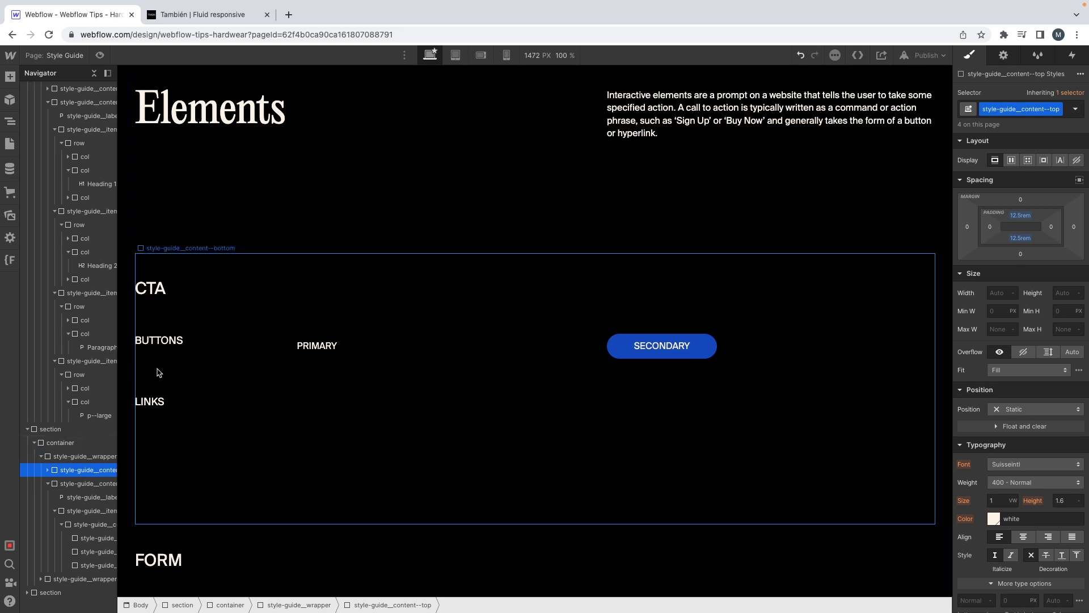
{"action": "left_click", "coordinate": [144, 322]}
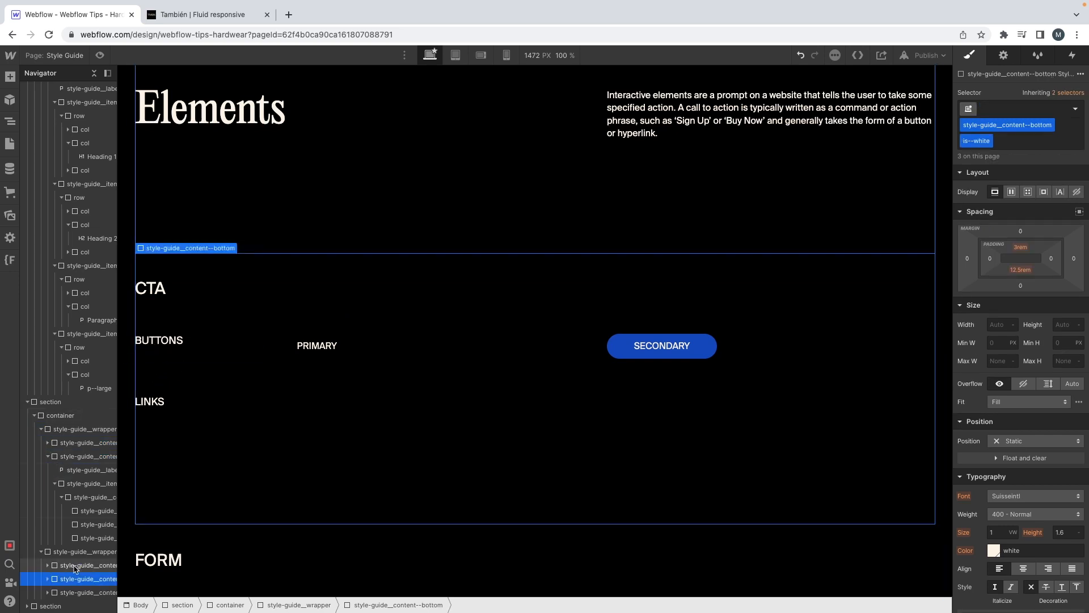
{"action": "left_click", "coordinate": [51, 580]}
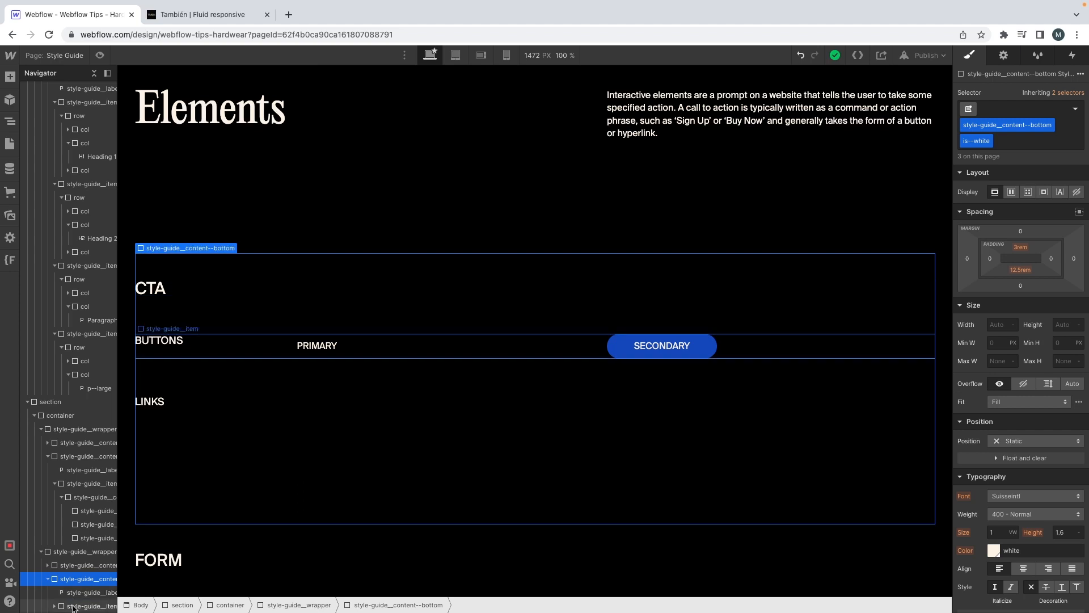
{"action": "left_click", "coordinate": [74, 606]}
{"action": "key", "text": "Delete"}
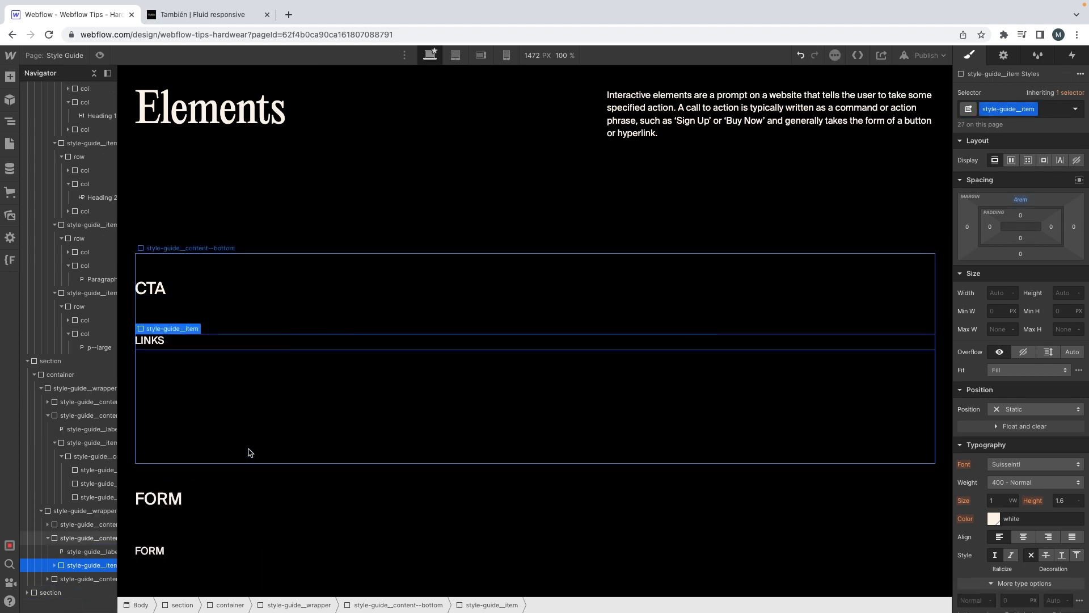
Step: Set the text color of the All Links tag to the White swatch using the Links sample
{"action": "left_click", "coordinate": [307, 342]}
{"action": "left_click", "coordinate": [1055, 108]}
{"action": "left_click", "coordinate": [1013, 175]}
{"action": "left_click", "coordinate": [993, 521]}
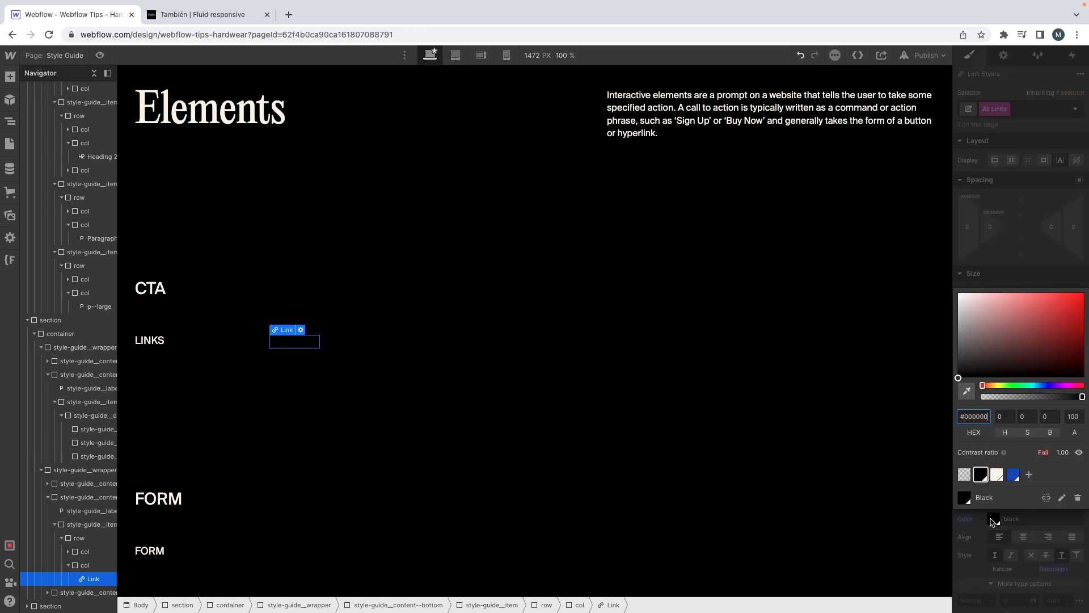
{"action": "left_click", "coordinate": [1002, 480]}
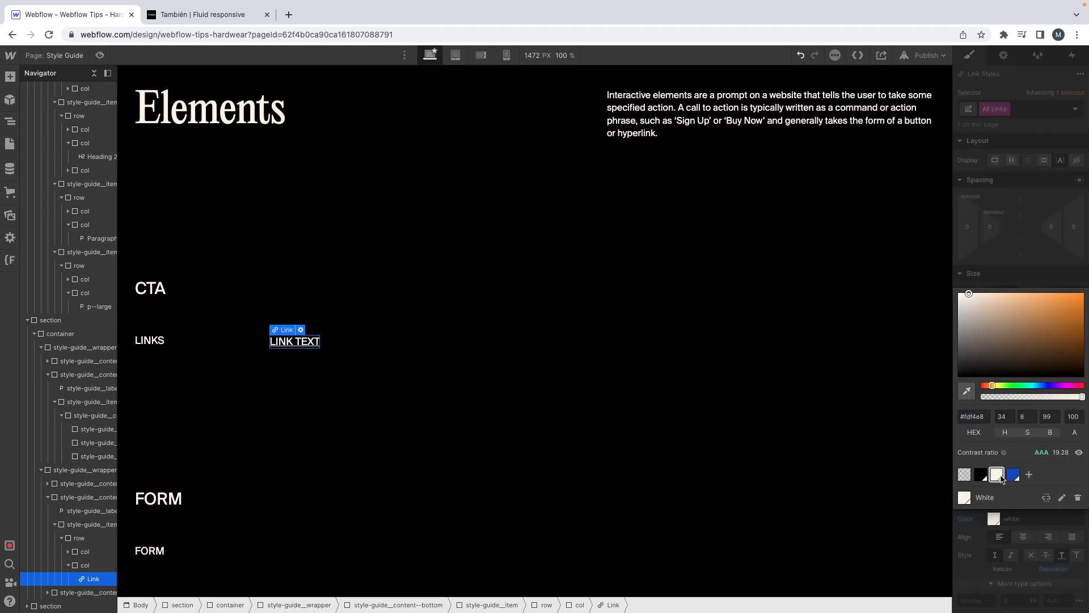
{"action": "left_click", "coordinate": [1021, 267]}
Step: Delete the Form block from the Elements section of the style guide
{"action": "scroll", "coordinate": [1001, 495], "scroll_direction": "down", "scroll_amount": 3}
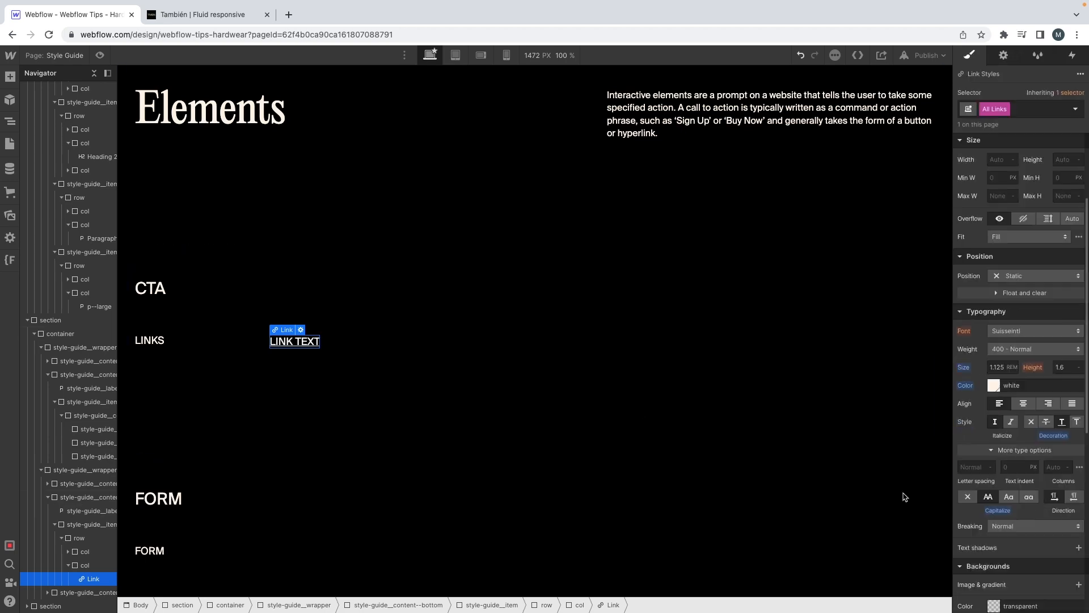
{"action": "scroll", "coordinate": [282, 433], "scroll_direction": "down", "scroll_amount": 4}
{"action": "left_click", "coordinate": [249, 235]}
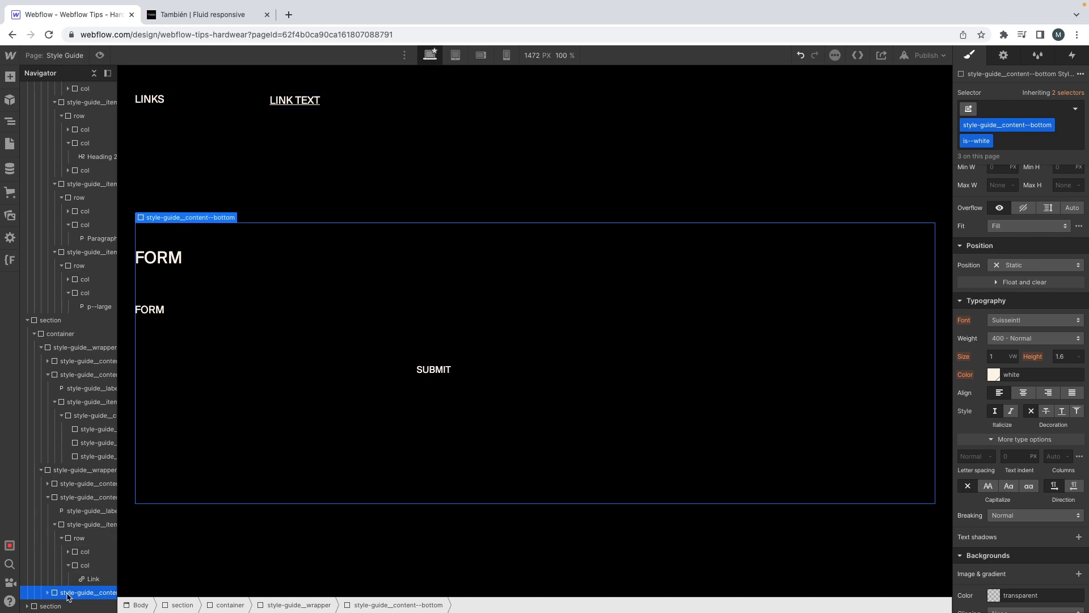
{"action": "key", "text": "Delete"}
Step: Look over the container, row and col samples in the Grid system section
{"action": "scroll", "coordinate": [255, 470], "scroll_direction": "down", "scroll_amount": 6}
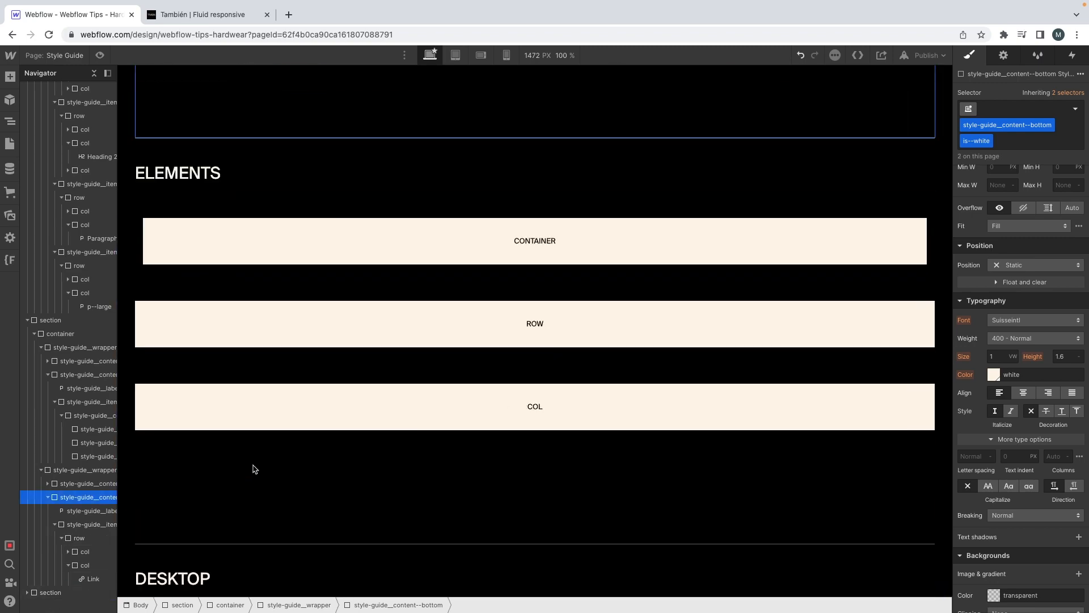
{"action": "scroll", "coordinate": [257, 468], "scroll_direction": "up", "scroll_amount": 2}
{"action": "scroll", "coordinate": [256, 468], "scroll_direction": "down", "scroll_amount": 1}
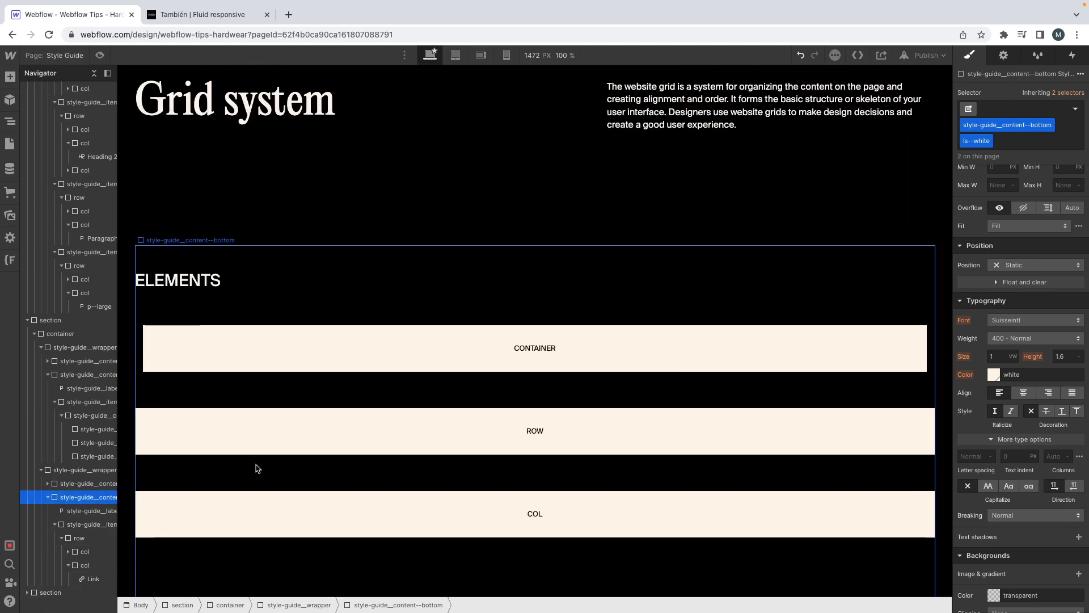
{"action": "scroll", "coordinate": [256, 468], "scroll_direction": "up", "scroll_amount": 2}
{"action": "scroll", "coordinate": [256, 468], "scroll_direction": "down", "scroll_amount": 3}
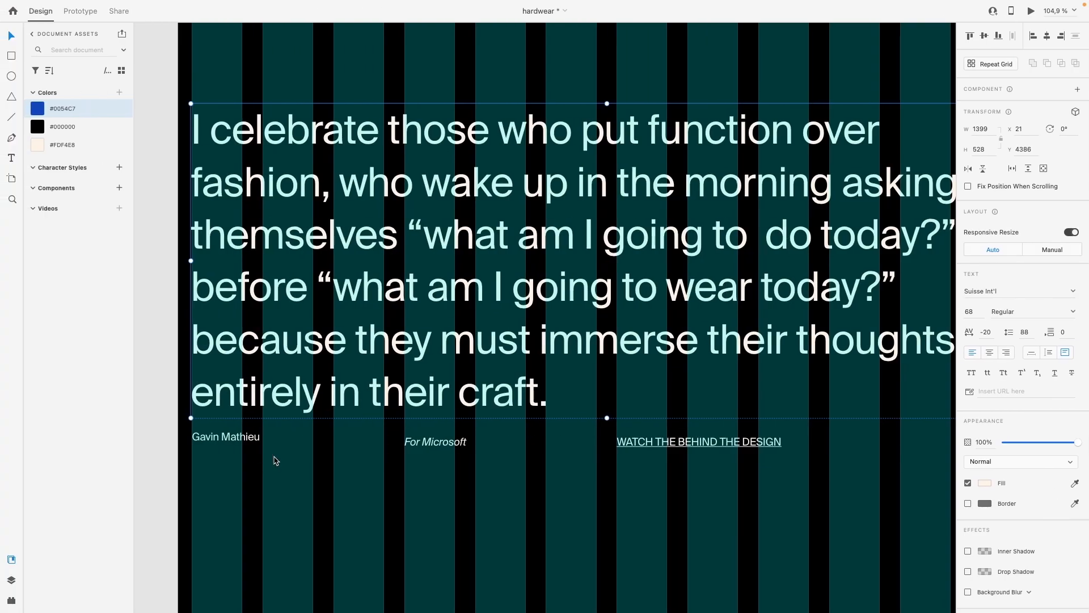
Step: Switch to the XD mockup, show the layout grid on the Desktop artboard and inspect its side margin value
{"action": "scroll", "coordinate": [277, 457], "scroll_direction": "down", "scroll_amount": 5}
{"action": "scroll", "coordinate": [279, 456], "scroll_direction": "down", "scroll_amount": 3}
{"action": "scroll", "coordinate": [279, 455], "scroll_direction": "up", "scroll_amount": 3}
{"action": "scroll", "coordinate": [256, 175], "scroll_direction": "up", "scroll_amount": 5}
{"action": "key", "text": "super+shift+apostrophe"}
{"action": "scroll", "coordinate": [256, 178], "scroll_direction": "up", "scroll_amount": 5}
{"action": "scroll", "coordinate": [326, 176], "scroll_direction": "up", "scroll_amount": 1}
{"action": "double_click", "coordinate": [296, 169]}
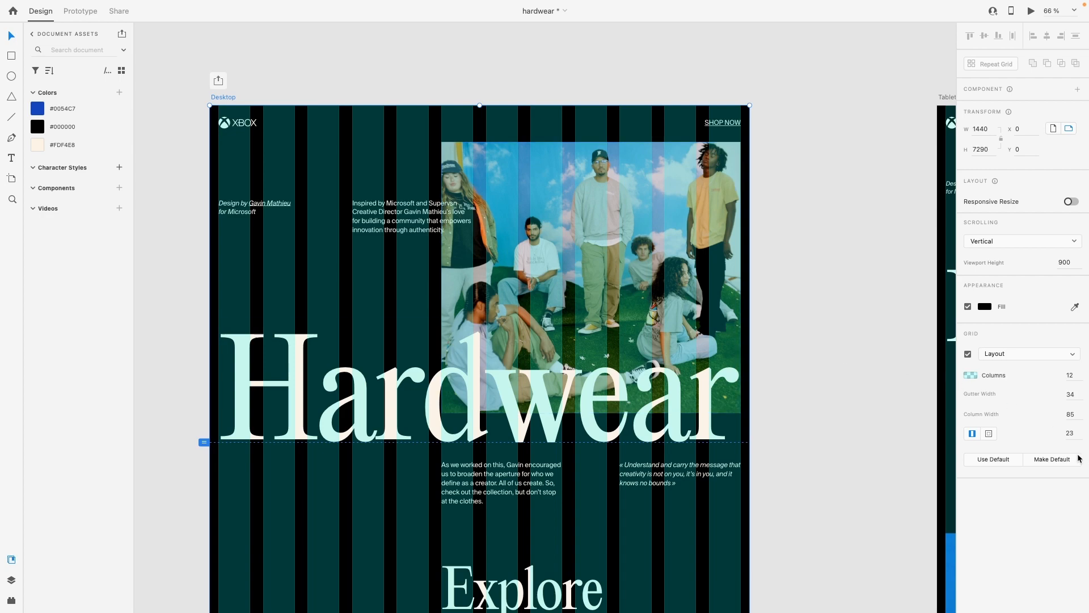
{"action": "left_click", "coordinate": [1072, 431]}
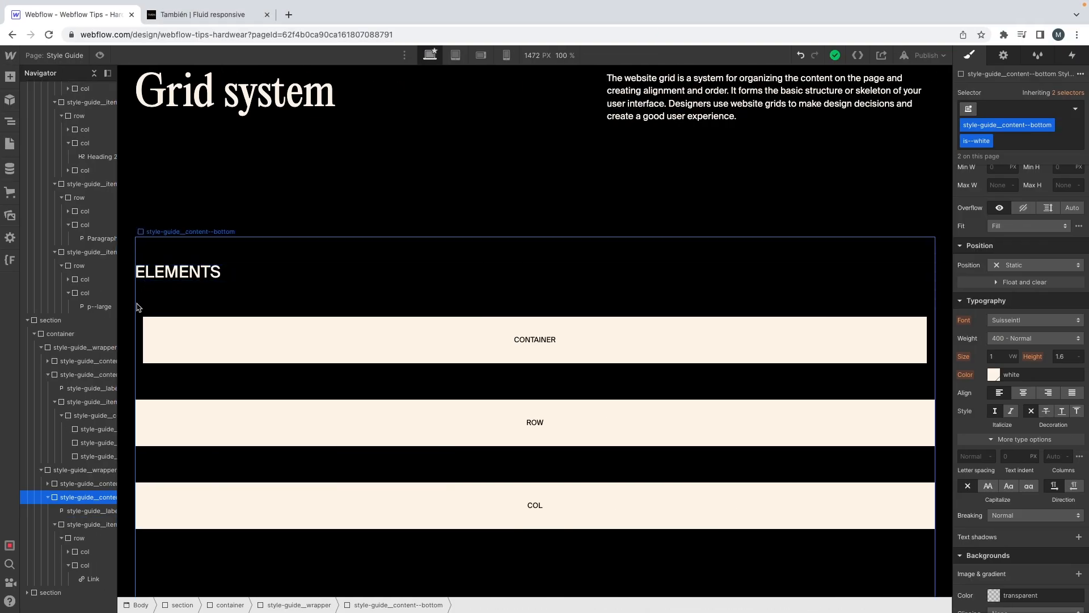
Step: Set the container class's left padding to 23/16 rem using the Container sample in the Grid system section
{"action": "left_click", "coordinate": [139, 323]}
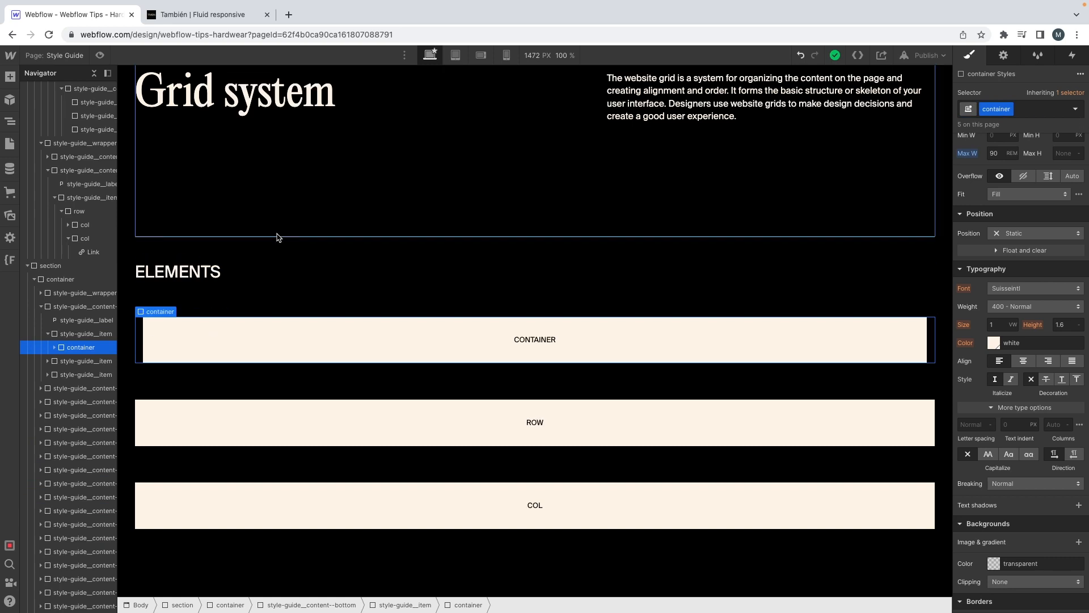
{"action": "scroll", "coordinate": [1001, 227], "scroll_direction": "up", "scroll_amount": 3}
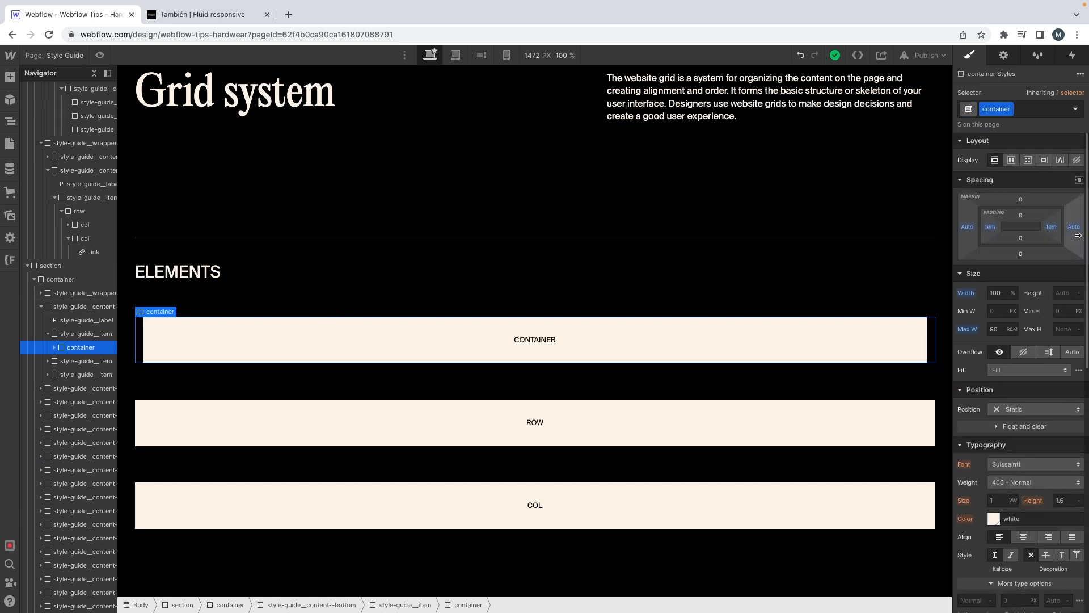
{"action": "left_click", "coordinate": [990, 227]}
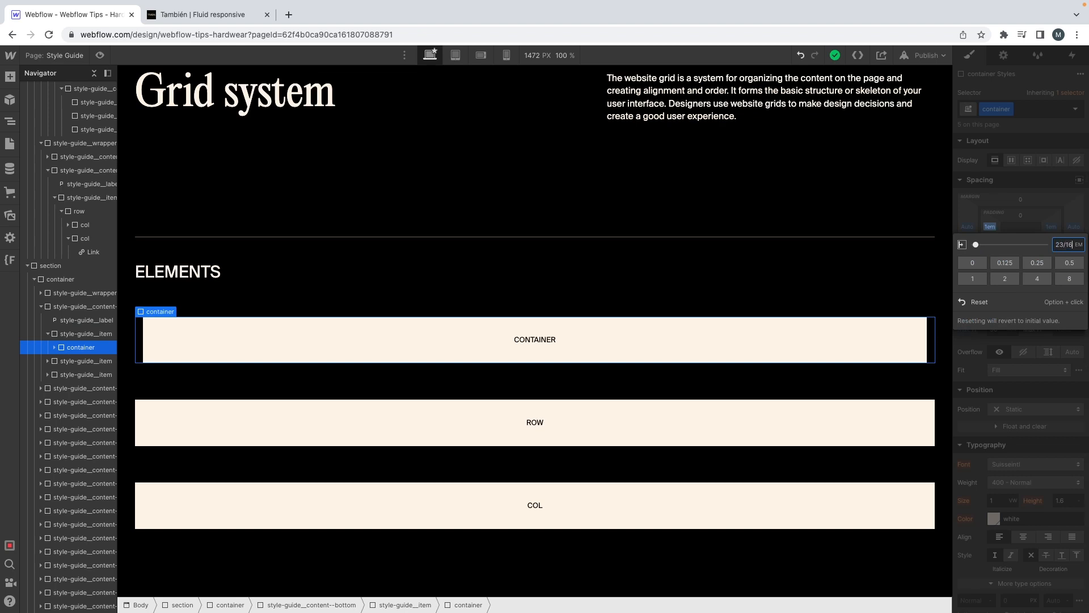
{"action": "type", "text": "16rem"}
{"action": "key", "text": "Return"}
Step: Shorten the container class's left padding to 1.4 rem and give its right padding the same value
{"action": "left_click", "coordinate": [991, 227]}
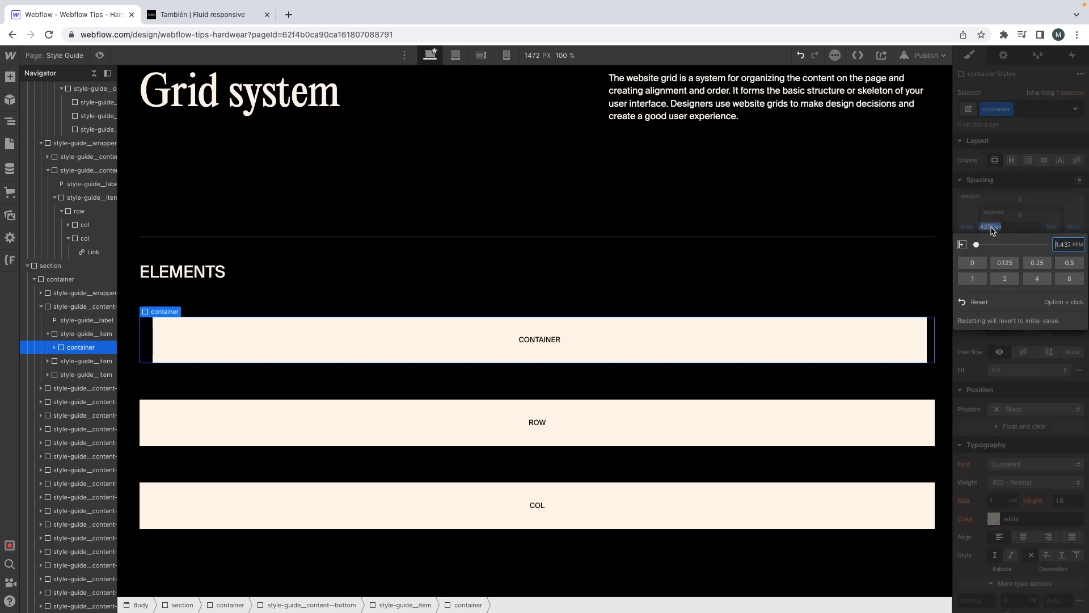
{"action": "key", "text": "Delete"}
{"action": "key", "text": "Delete"}
{"action": "key", "text": "Return"}
{"action": "left_click", "coordinate": [1051, 227]}
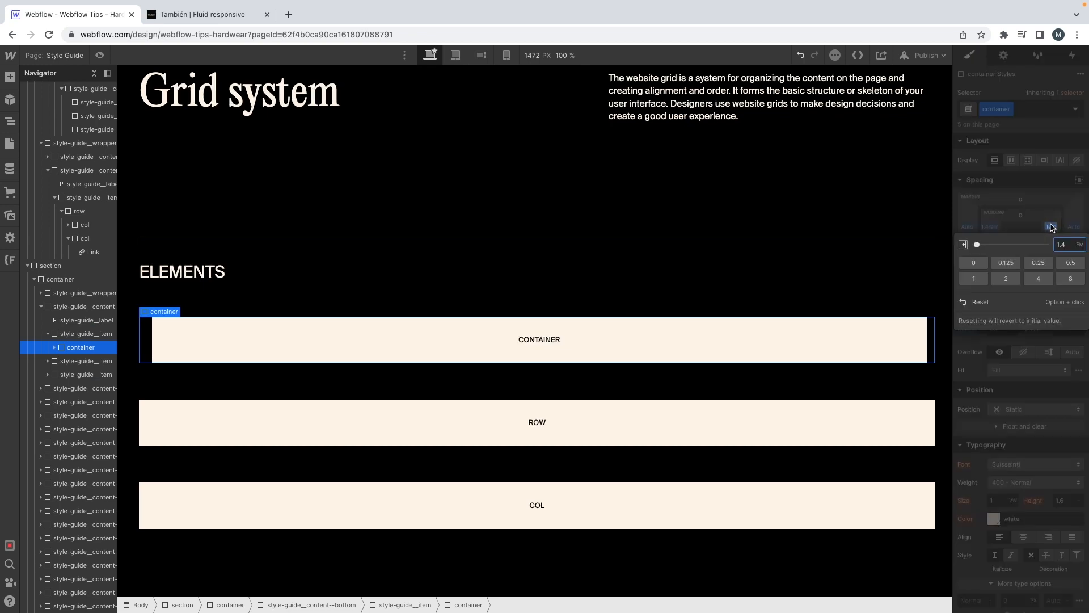
{"action": "key", "text": "Return"}
Step: Check the layout grid in the XD mockup, then set the col class's left padding in Webflow to 34/16 rem
{"action": "scroll", "coordinate": [436, 224], "scroll_direction": "down", "scroll_amount": 1}
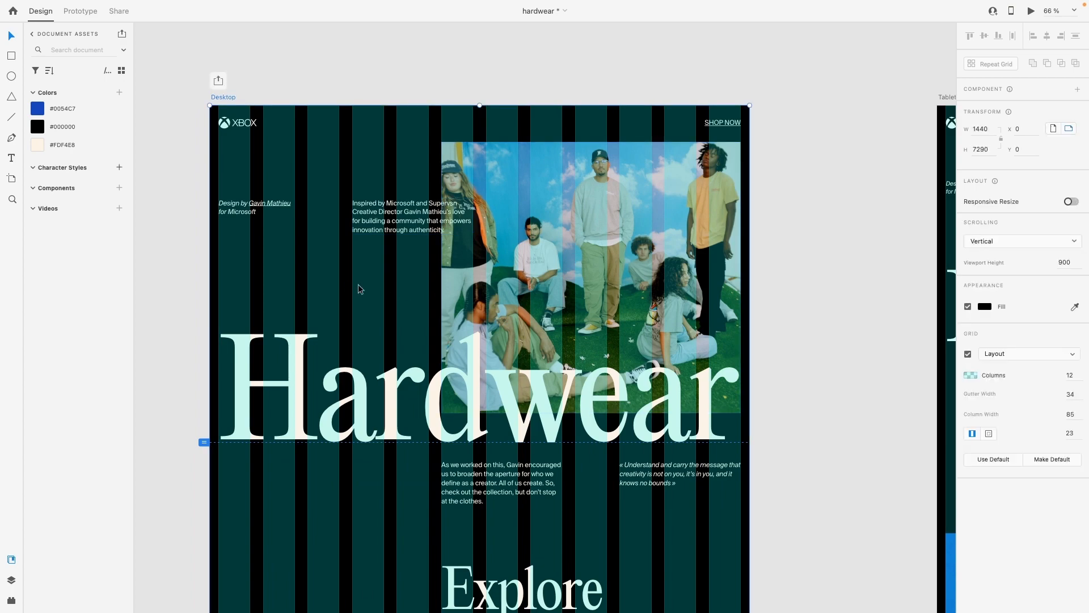
{"action": "scroll", "coordinate": [348, 282], "scroll_direction": "up", "scroll_amount": 3}
{"action": "scroll", "coordinate": [343, 257], "scroll_direction": "up", "scroll_amount": 2}
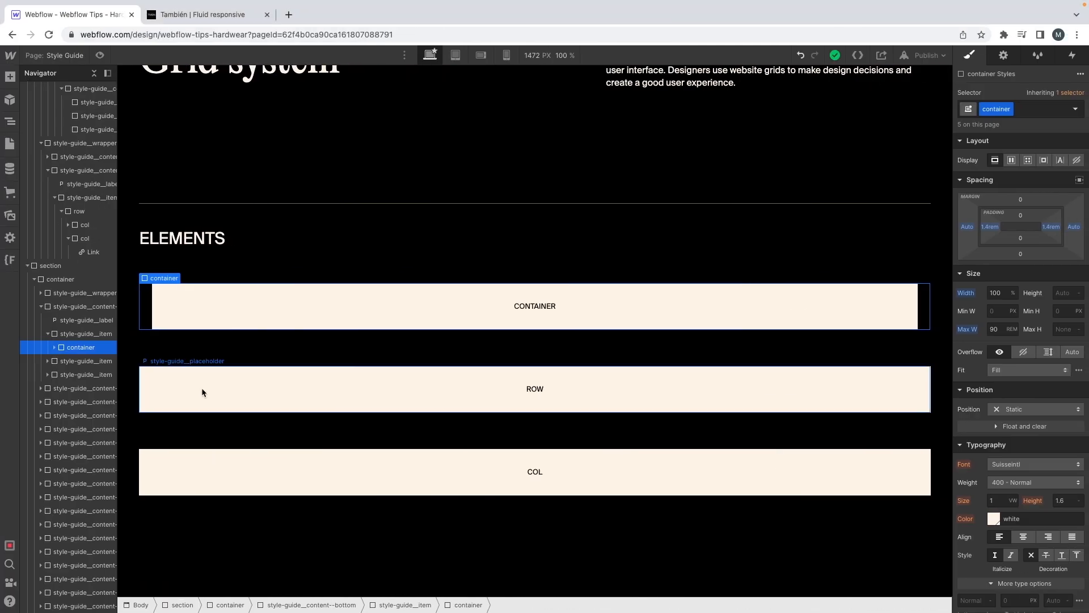
{"action": "scroll", "coordinate": [226, 384], "scroll_direction": "down", "scroll_amount": 5}
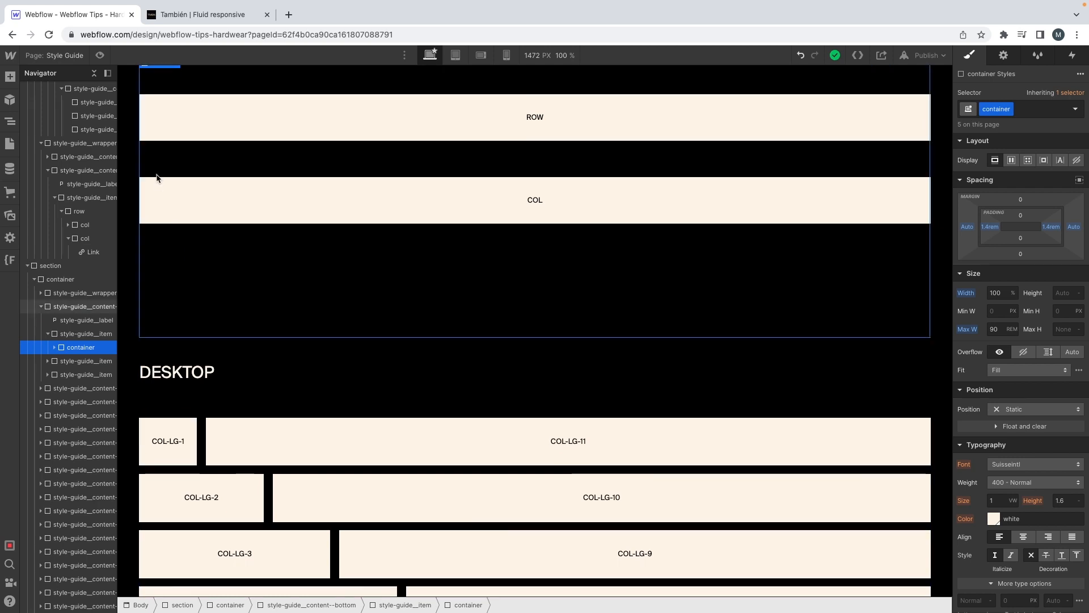
{"action": "left_click", "coordinate": [153, 190]}
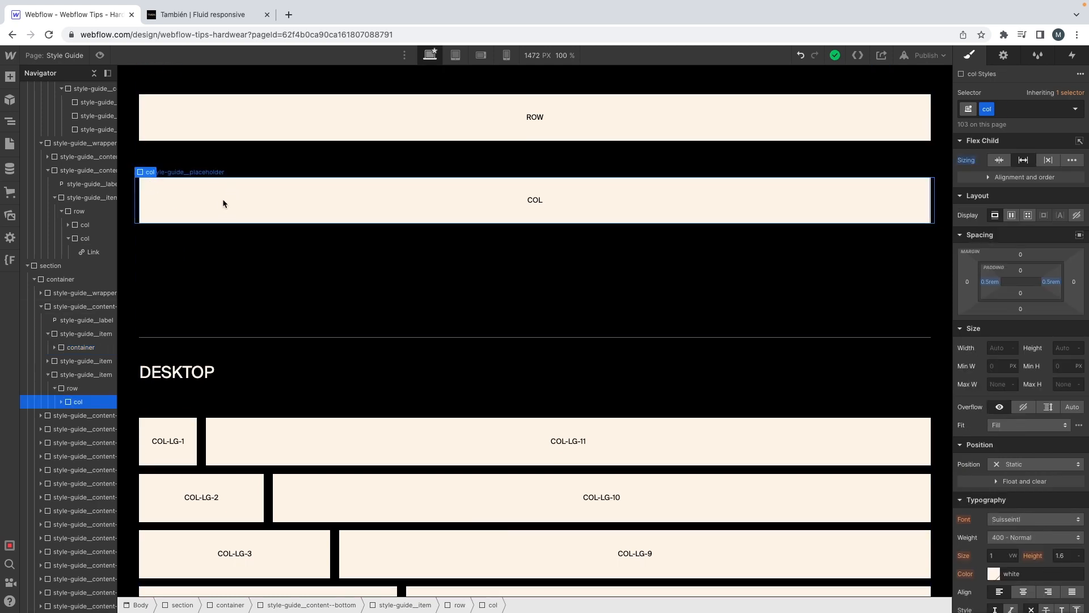
{"action": "scroll", "coordinate": [271, 420], "scroll_direction": "down", "scroll_amount": 3}
{"action": "scroll", "coordinate": [328, 417], "scroll_direction": "up", "scroll_amount": 4}
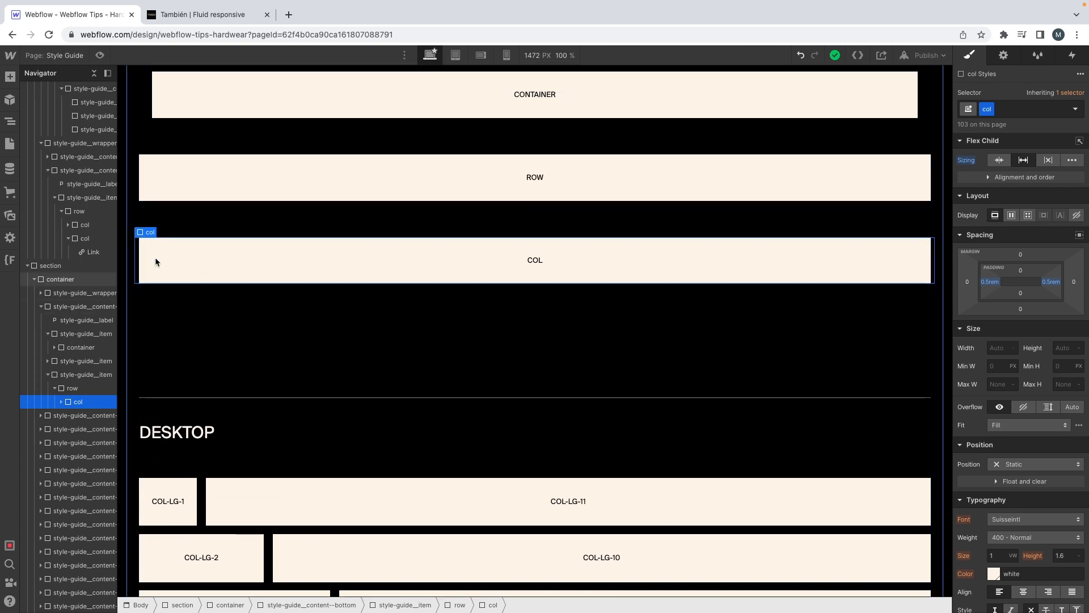
{"action": "left_click", "coordinate": [990, 281]}
{"action": "type", "text": "34/16"}
{"action": "key", "text": "Return"}
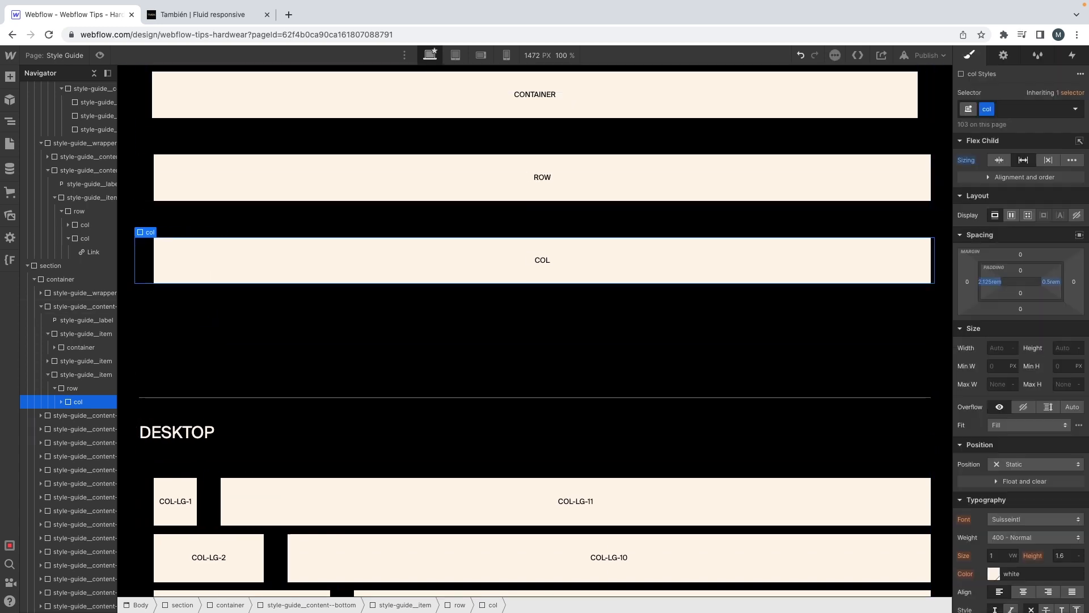
Step: Divide the col class's left padding by 2 and compare it with the gutter width in the XD mockup
{"action": "left_click", "coordinate": [988, 282]}
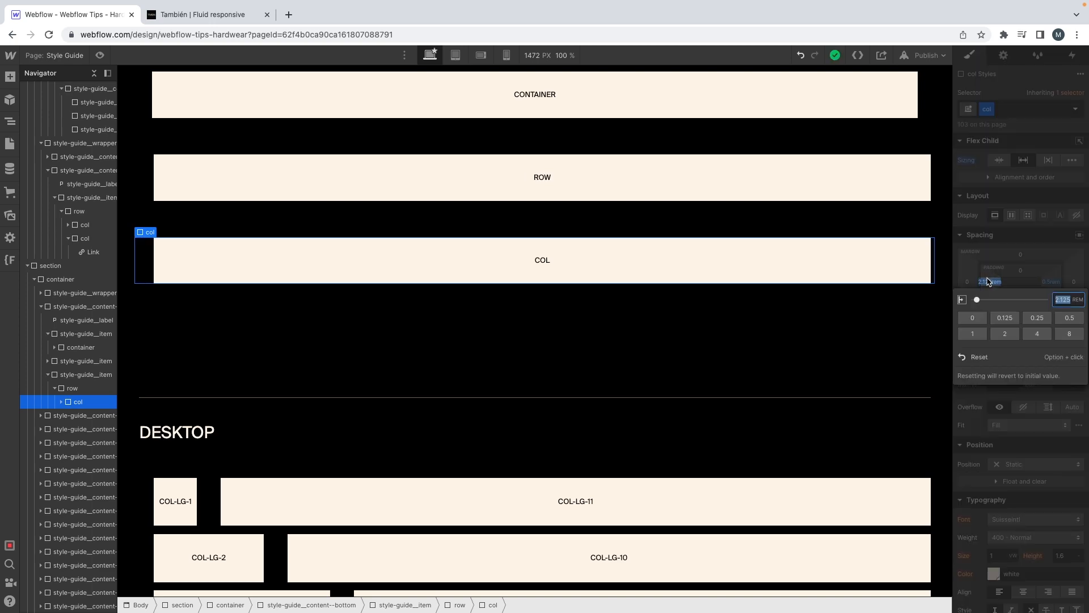
{"action": "type", "text": "/2"}
{"action": "key", "text": "Return"}
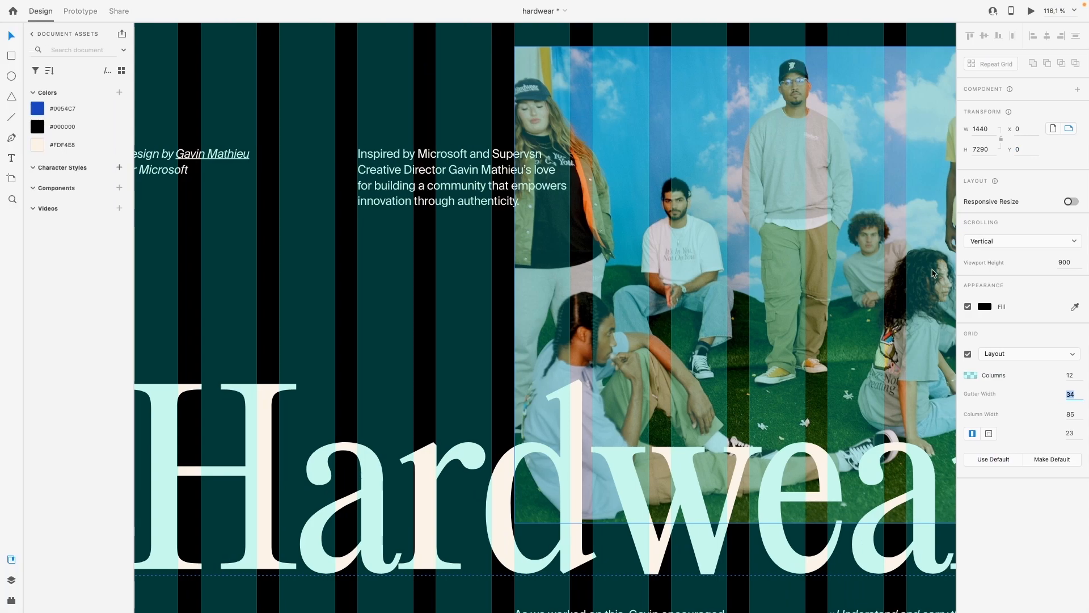
{"action": "scroll", "coordinate": [752, 282], "scroll_direction": "down", "scroll_amount": 3}
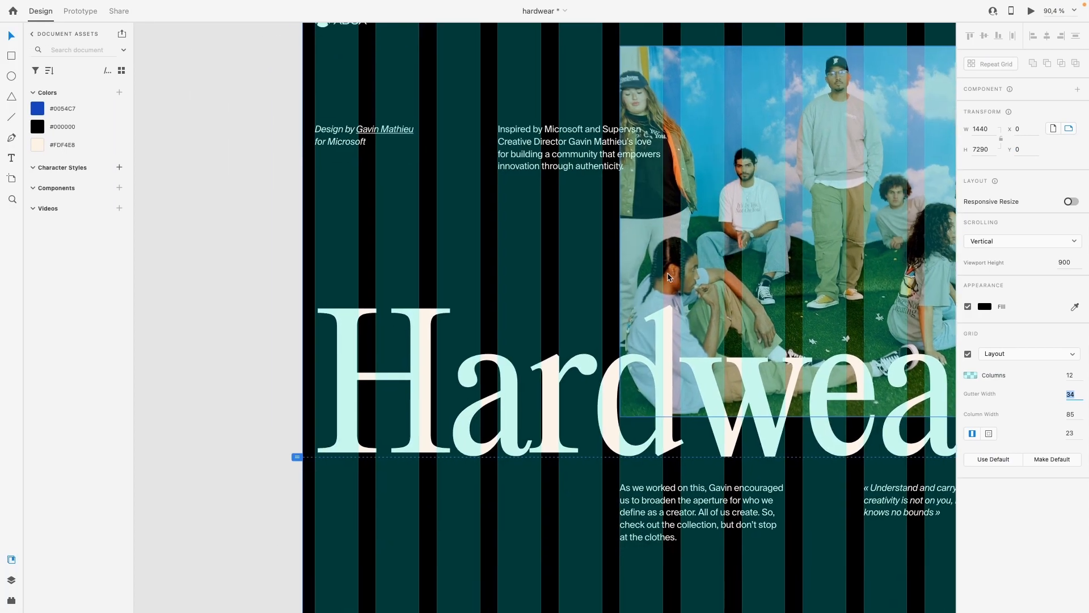
{"action": "scroll", "coordinate": [491, 255], "scroll_direction": "up", "scroll_amount": 3}
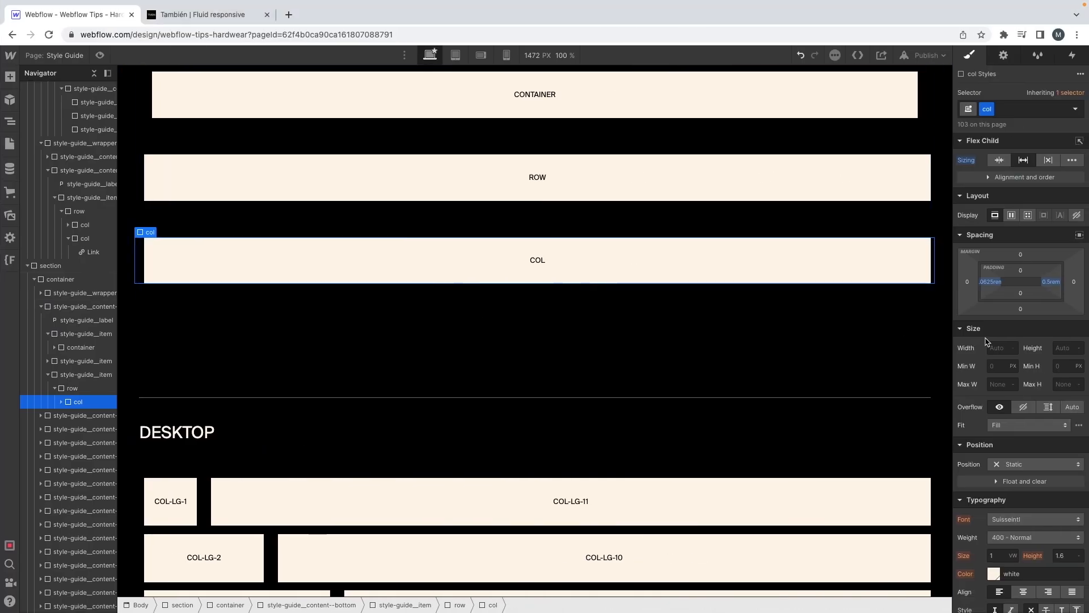
Step: Set the col class's left padding to 1.06 rem in Webflow
{"action": "left_click", "coordinate": [990, 282]}
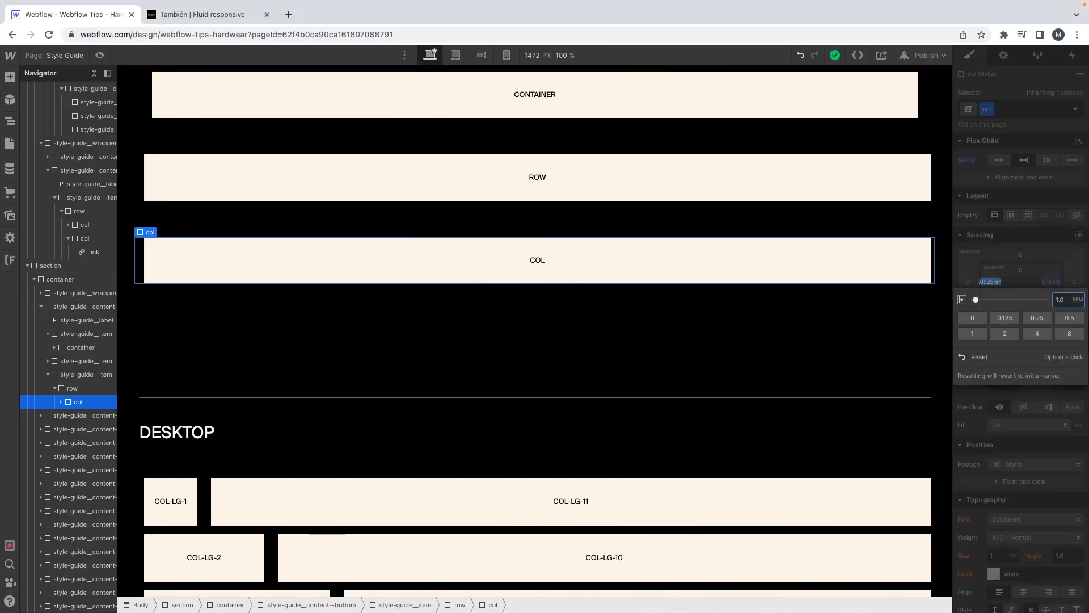
{"action": "left_click_drag", "start_coordinate": [976, 299], "coordinate": [977, 299]}
{"action": "key", "text": "Return"}
{"action": "left_click", "coordinate": [990, 285]}
{"action": "type", "text": "1.0625"}
{"action": "key", "text": "Return"}
{"action": "left_click", "coordinate": [990, 282]}
{"action": "key", "text": "super+c"}
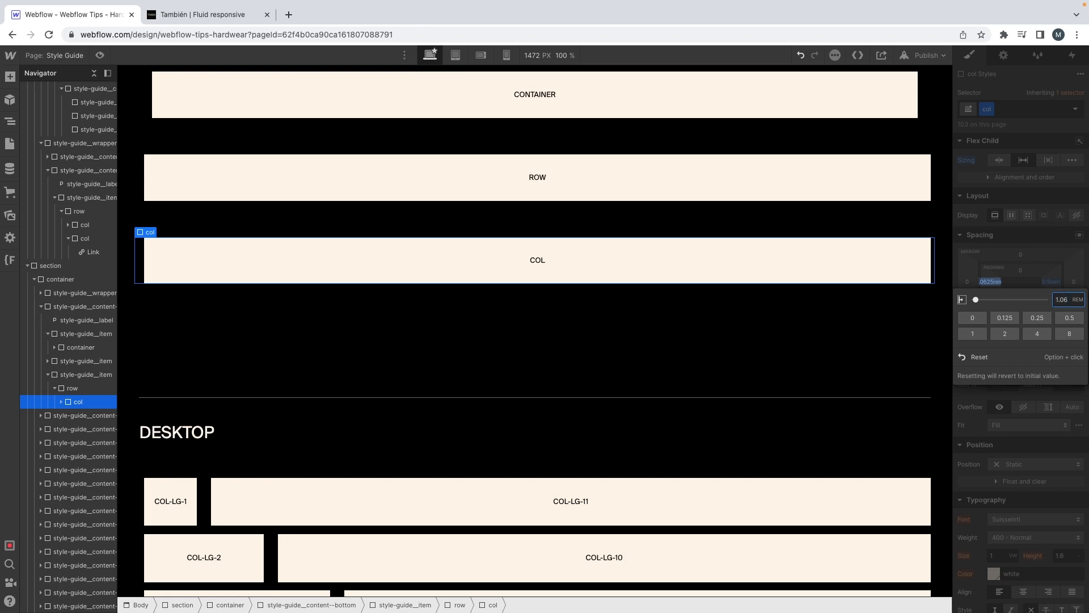
{"action": "key", "text": "Return"}
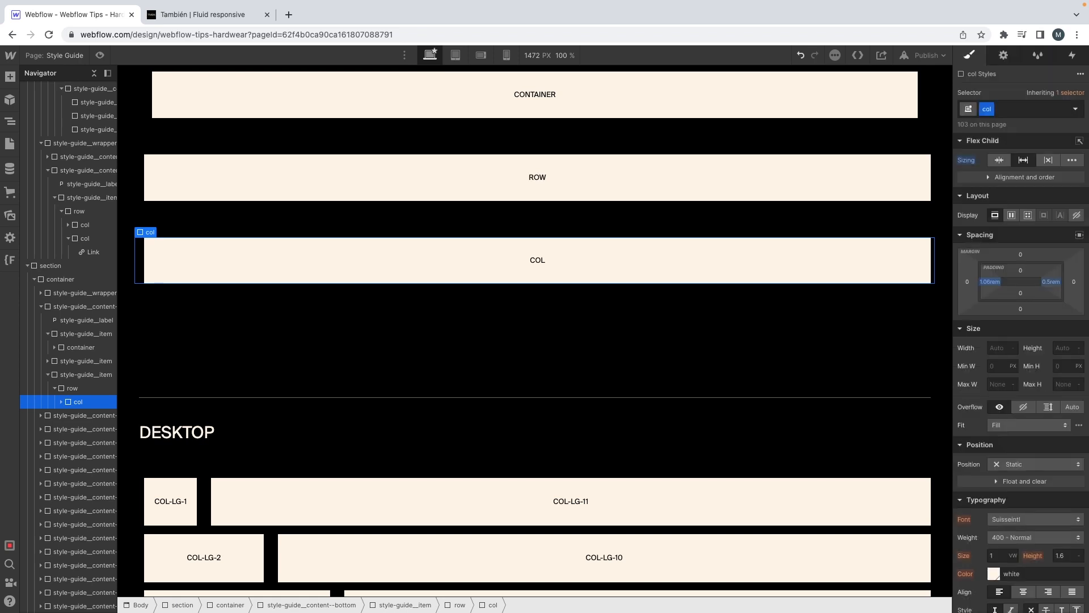
Step: Set the col class's right padding to 1.06 rem
{"action": "left_click", "coordinate": [1053, 284]}
{"action": "key", "text": "super+v"}
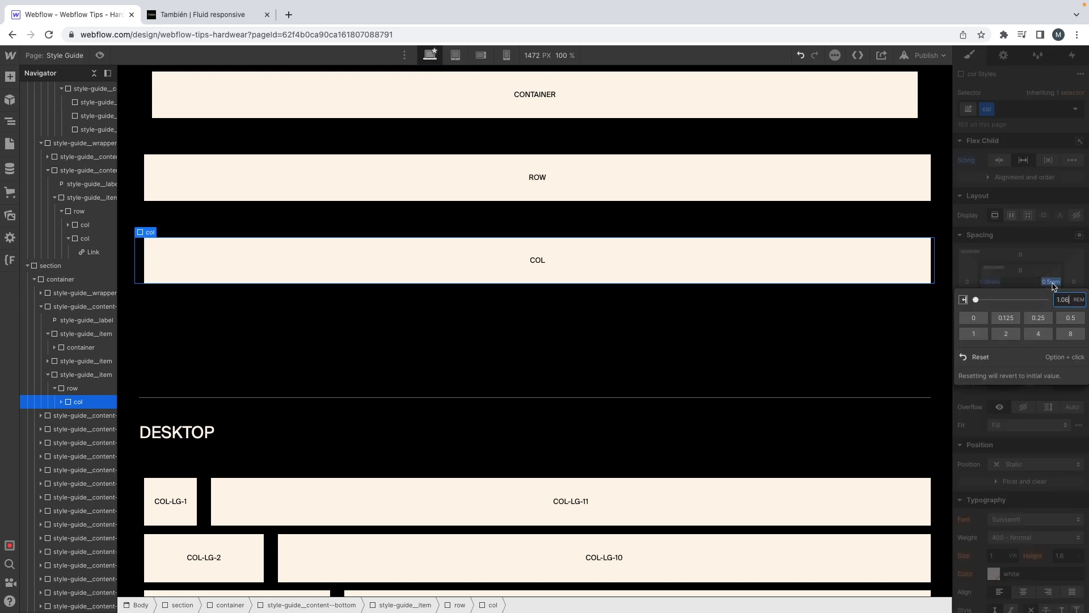
{"action": "key", "text": "Return"}
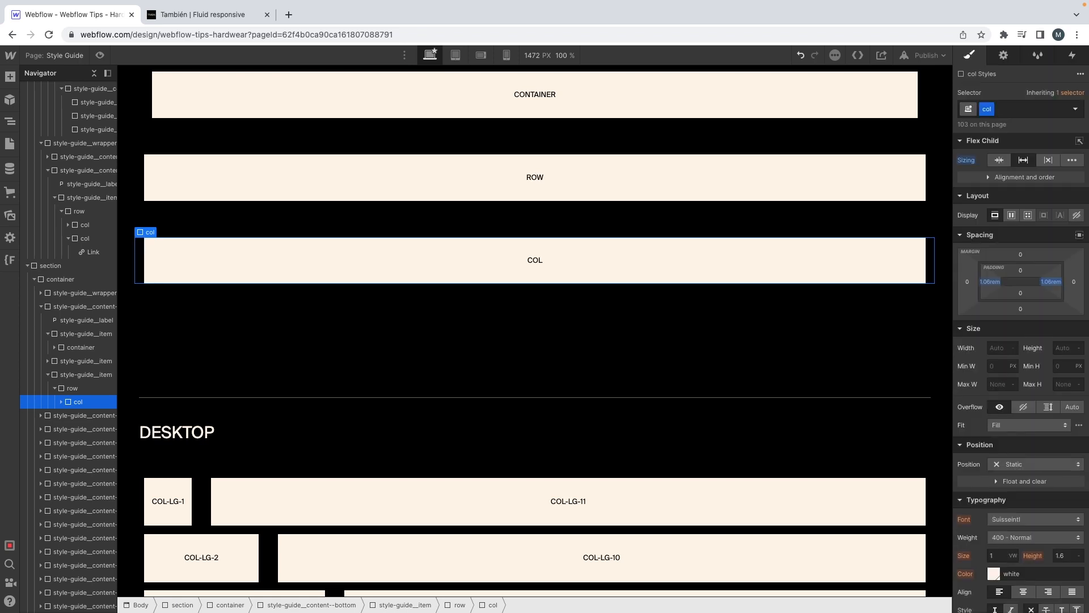
Step: Set the row class's left and right margins to -1.06 rem using the Row sample
{"action": "left_click", "coordinate": [141, 187]}
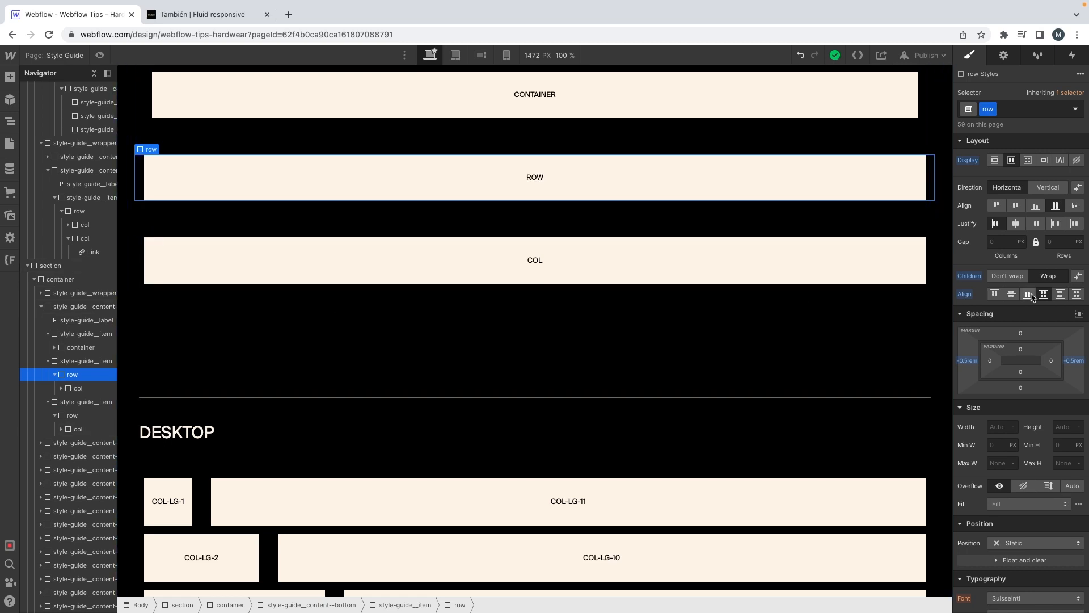
{"action": "left_click", "coordinate": [966, 361]}
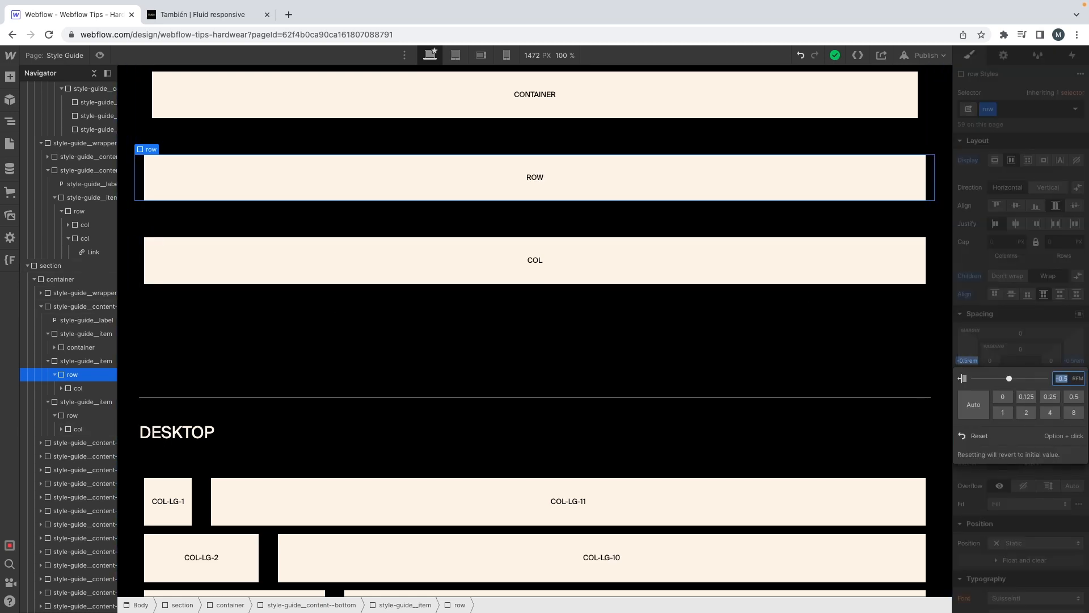
{"action": "type", "text": "-1.06"}
{"action": "key", "text": "Return"}
{"action": "left_click", "coordinate": [1070, 360]}
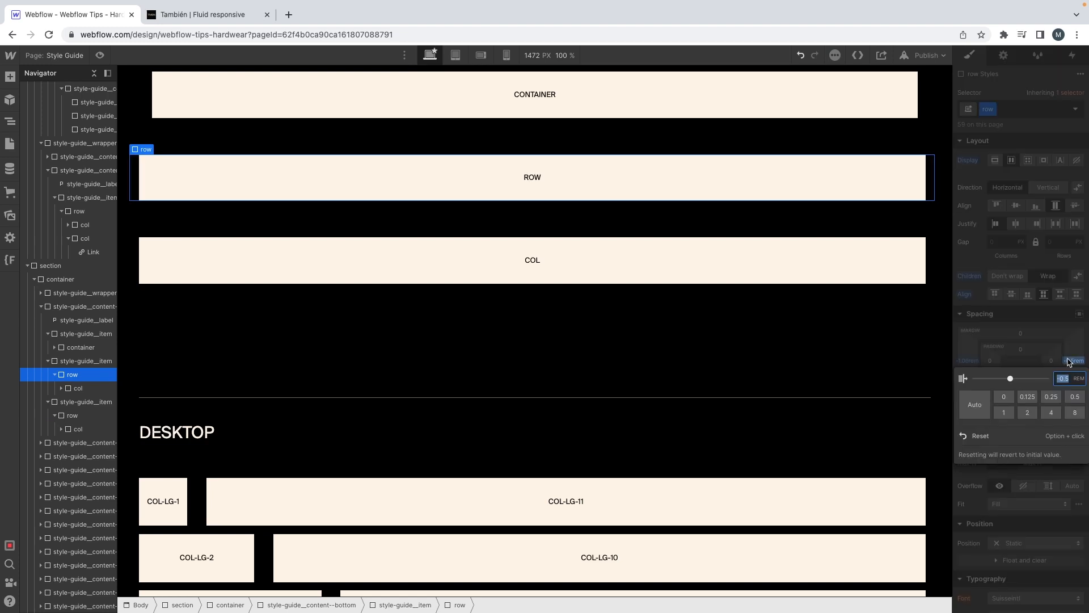
{"action": "type", "text": "-1.06"}
{"action": "key", "text": "Return"}
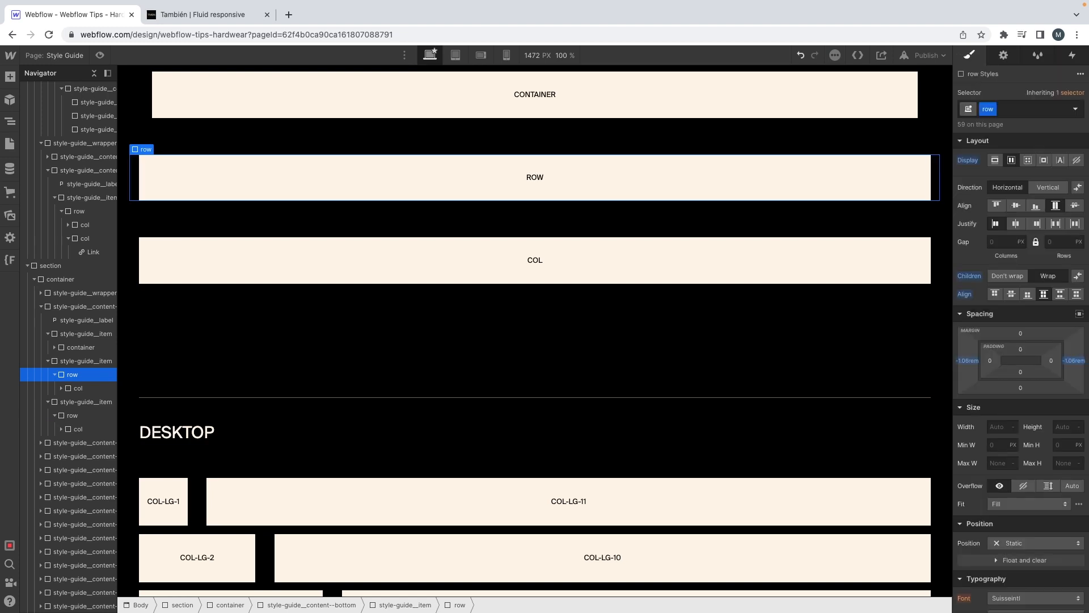
Step: Review the column, margin and alignment samples throughout the rest of the Grid system section
{"action": "scroll", "coordinate": [738, 323], "scroll_direction": "up", "scroll_amount": 1}
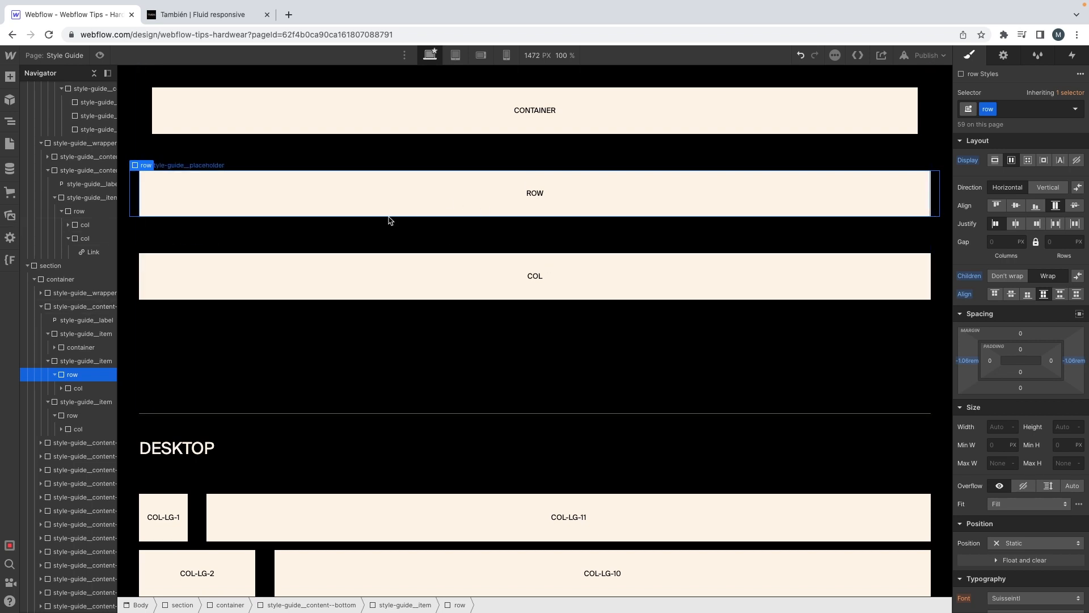
{"action": "scroll", "coordinate": [389, 221], "scroll_direction": "up", "scroll_amount": 3}
{"action": "scroll", "coordinate": [387, 225], "scroll_direction": "down", "scroll_amount": 15}
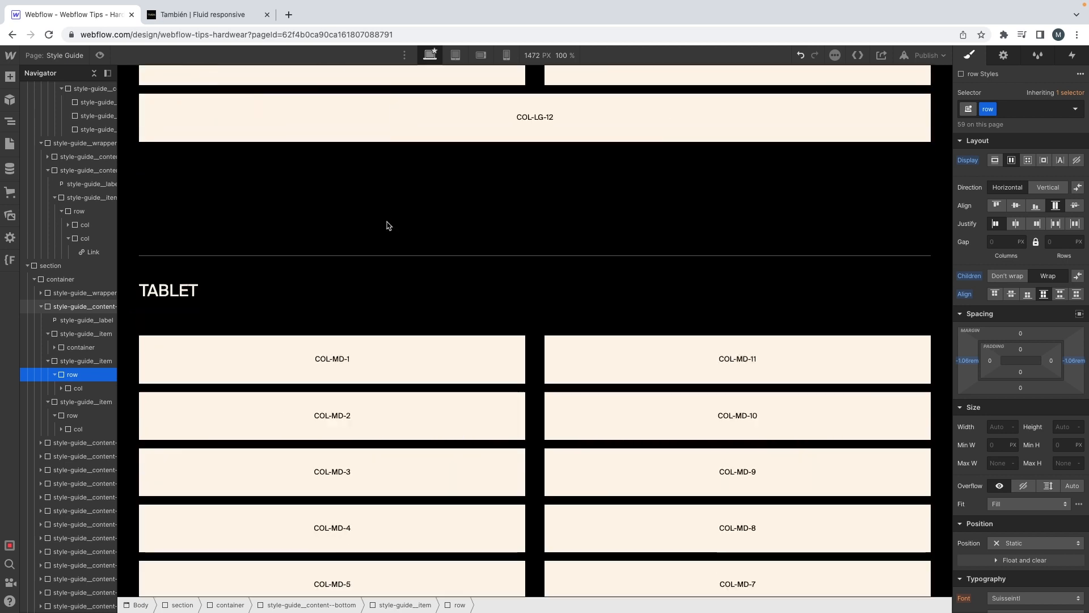
{"action": "scroll", "coordinate": [387, 225], "scroll_direction": "down", "scroll_amount": 15}
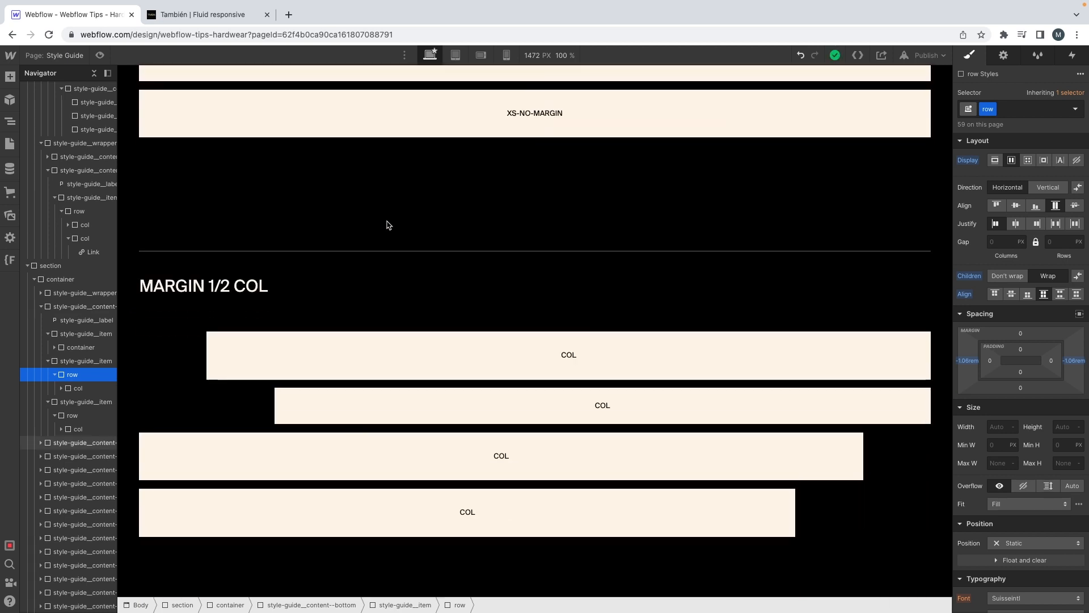
{"action": "scroll", "coordinate": [387, 225], "scroll_direction": "down", "scroll_amount": 13}
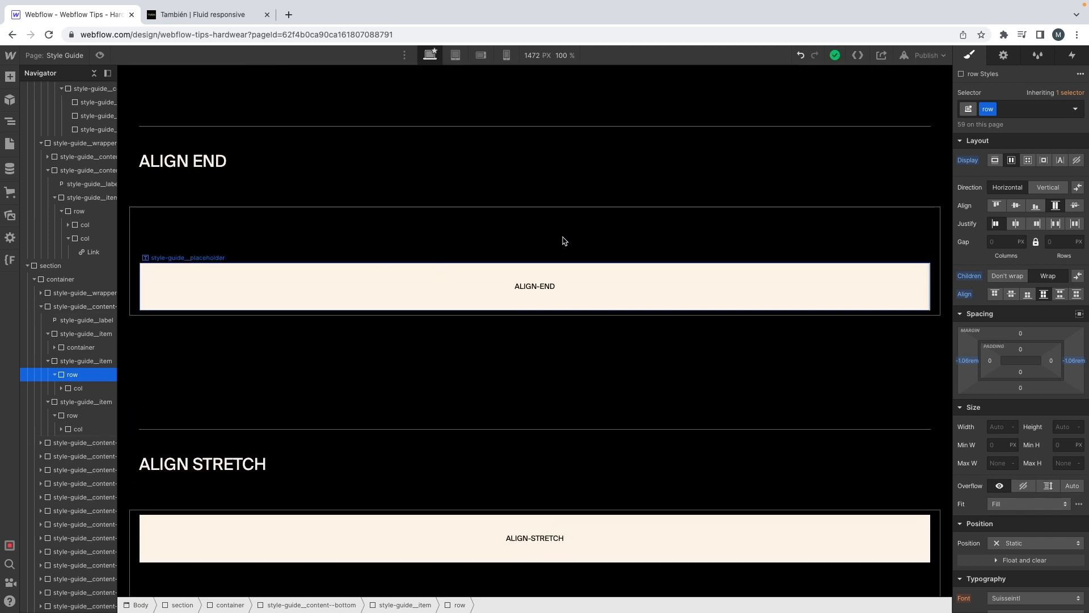
Step: Delete the Spacing block with its padding samples from the Grid system section of the Style Guide
{"action": "scroll", "coordinate": [333, 226], "scroll_direction": "down", "scroll_amount": 10}
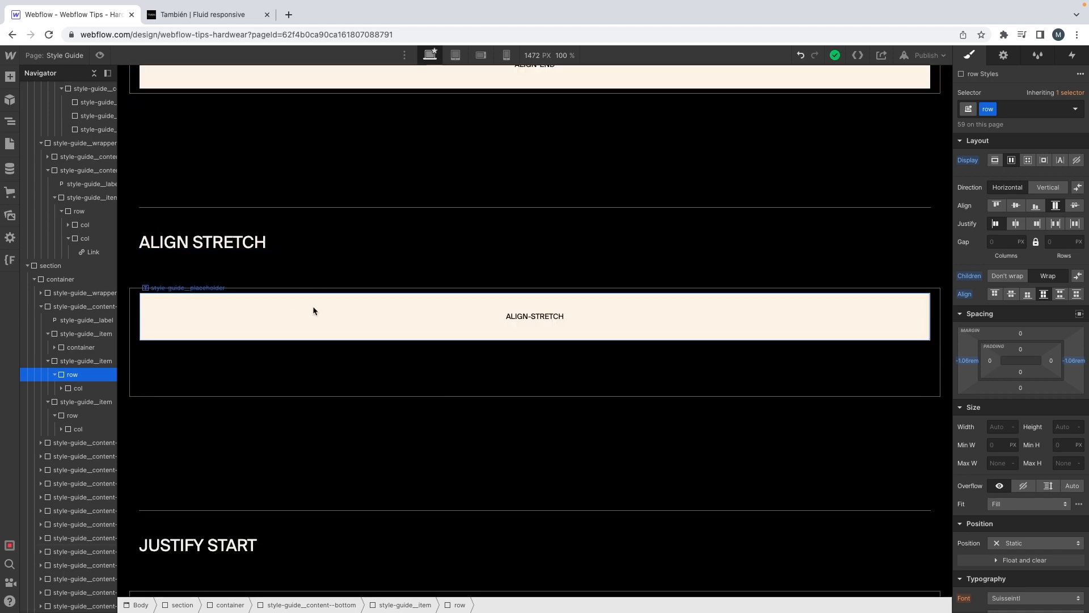
{"action": "scroll", "coordinate": [315, 310], "scroll_direction": "down", "scroll_amount": 15}
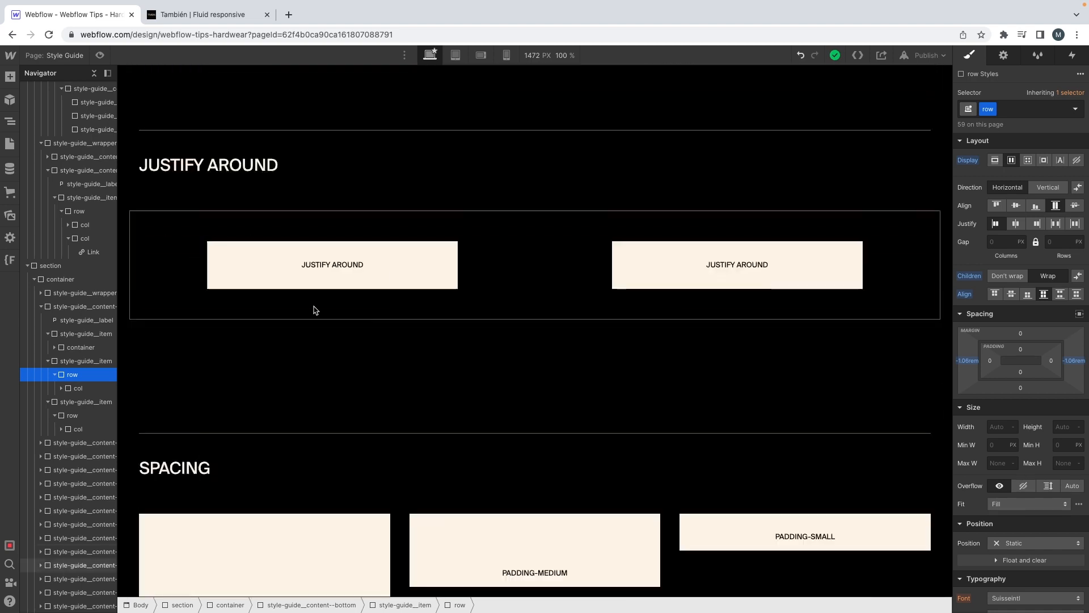
{"action": "scroll", "coordinate": [314, 310], "scroll_direction": "up", "scroll_amount": 5}
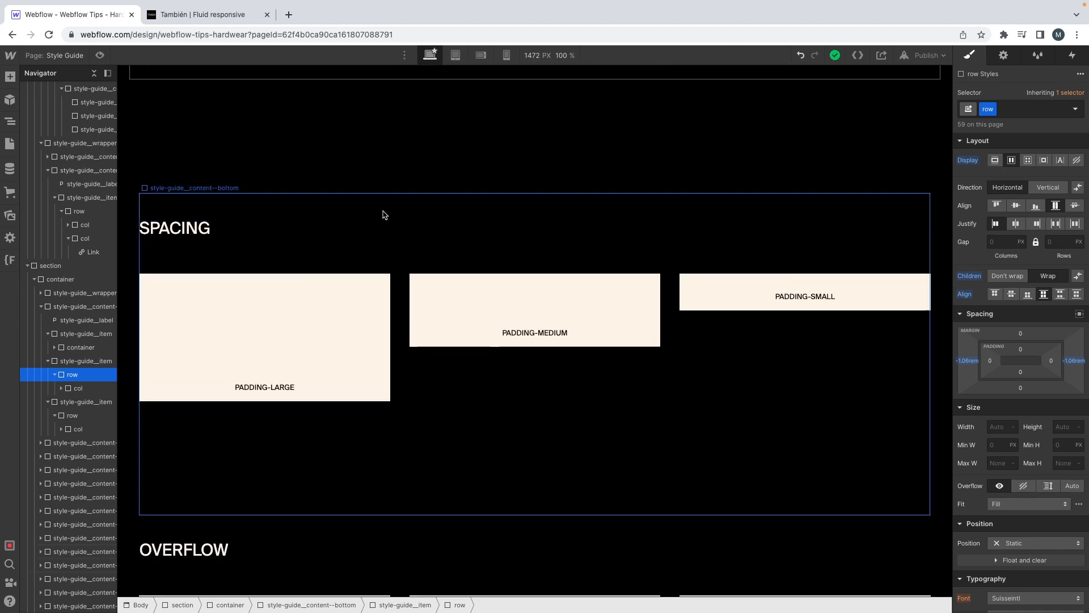
{"action": "left_click", "coordinate": [346, 228]}
{"action": "key", "text": "Delete"}
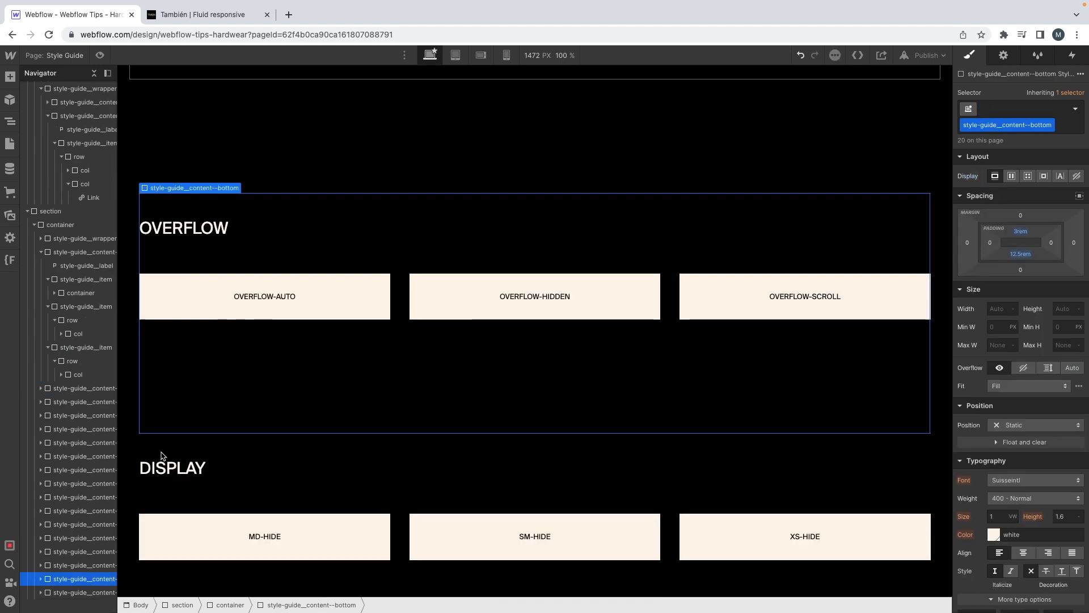
Step: Collapse the expanded Typography, Colors and Elements sections in the Navigator's element tree
{"action": "scroll", "coordinate": [174, 446], "scroll_direction": "down", "scroll_amount": 2}
{"action": "scroll", "coordinate": [348, 158], "scroll_direction": "up", "scroll_amount": 1}
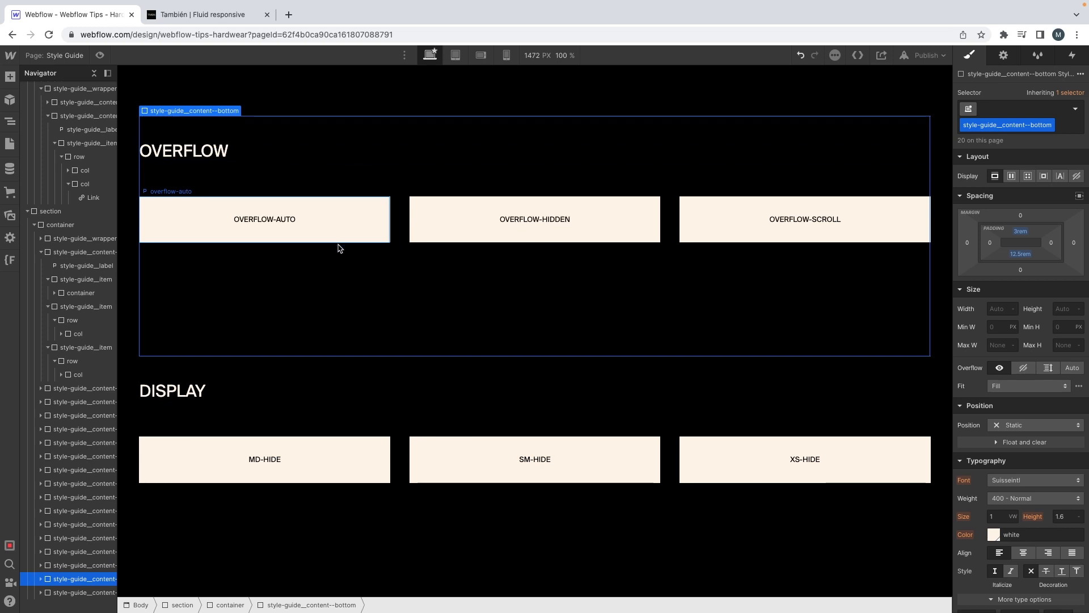
{"action": "scroll", "coordinate": [339, 246], "scroll_direction": "up", "scroll_amount": 15}
{"action": "scroll", "coordinate": [92, 211], "scroll_direction": "up", "scroll_amount": 10}
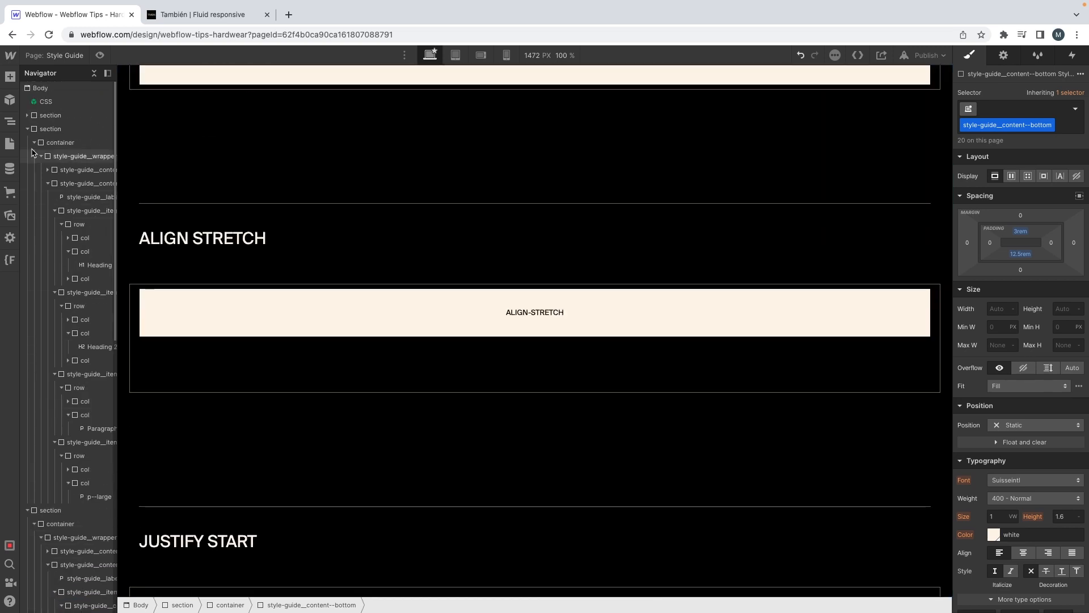
{"action": "left_click", "coordinate": [27, 130]}
{"action": "left_click", "coordinate": [27, 143]}
{"action": "left_click", "coordinate": [27, 156]}
Step: Delete the .section--white heading and paragraph color rule from the CSS symbol's embed code
{"action": "double_click", "coordinate": [45, 101]}
{"action": "left_click", "coordinate": [1008, 58]}
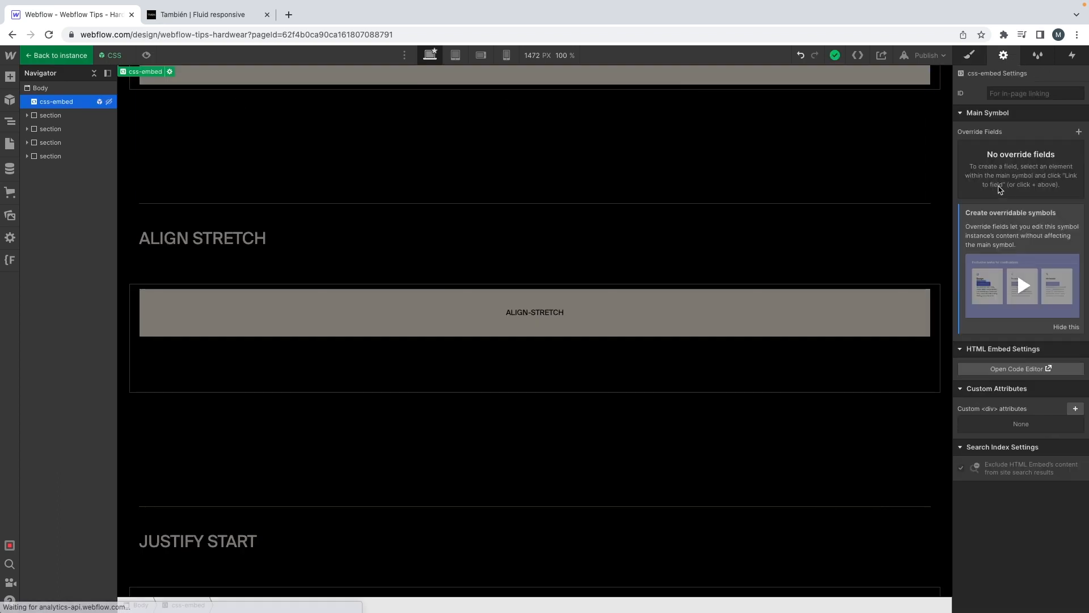
{"action": "left_click", "coordinate": [992, 369]}
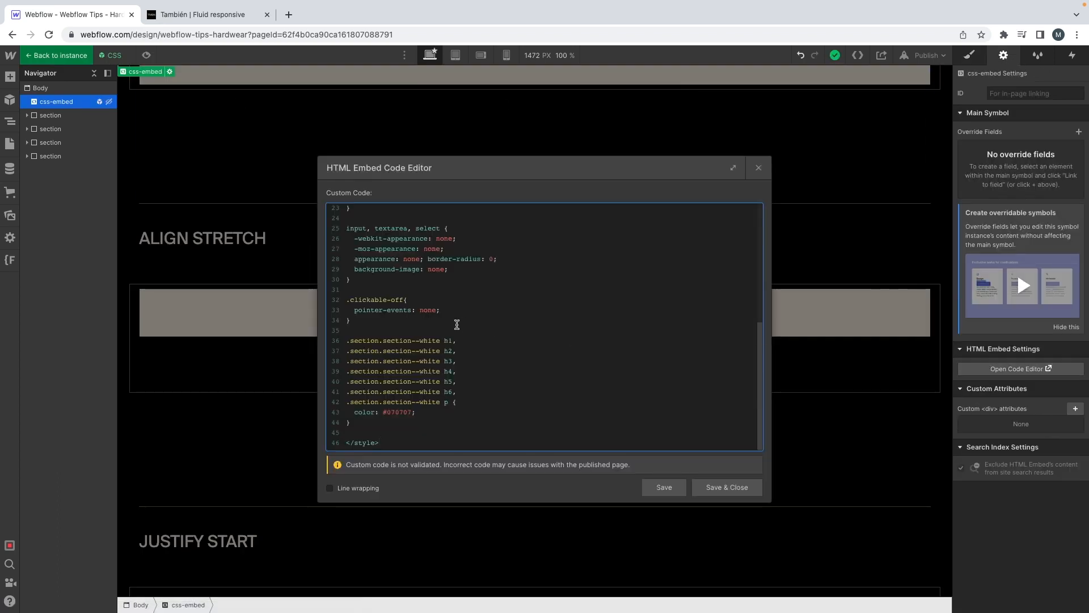
{"action": "left_click_drag", "start_coordinate": [350, 419], "coordinate": [297, 347]}
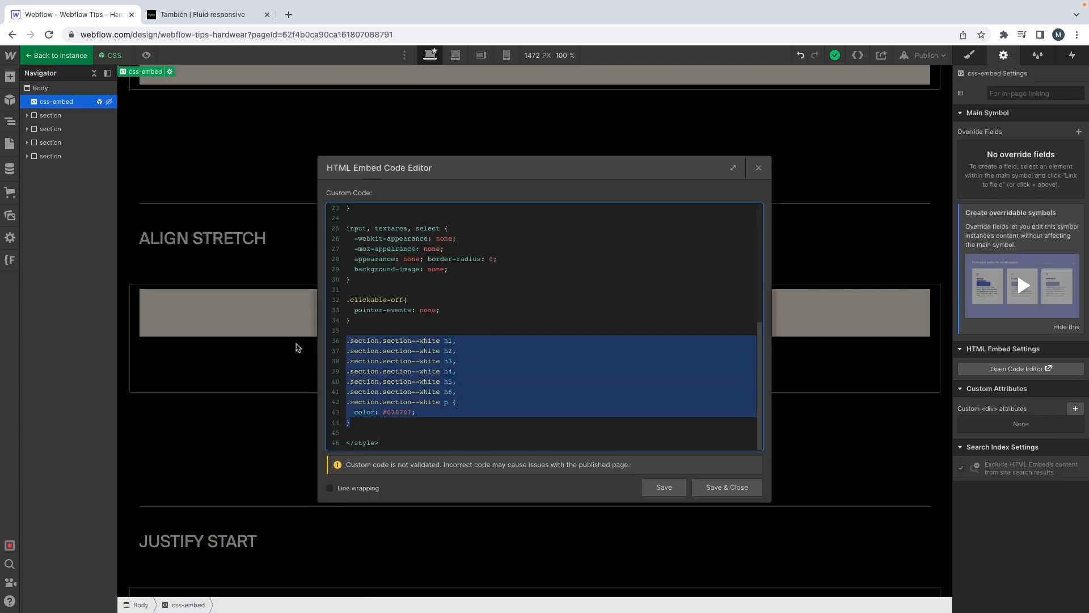
{"action": "key", "text": "BackSpace"}
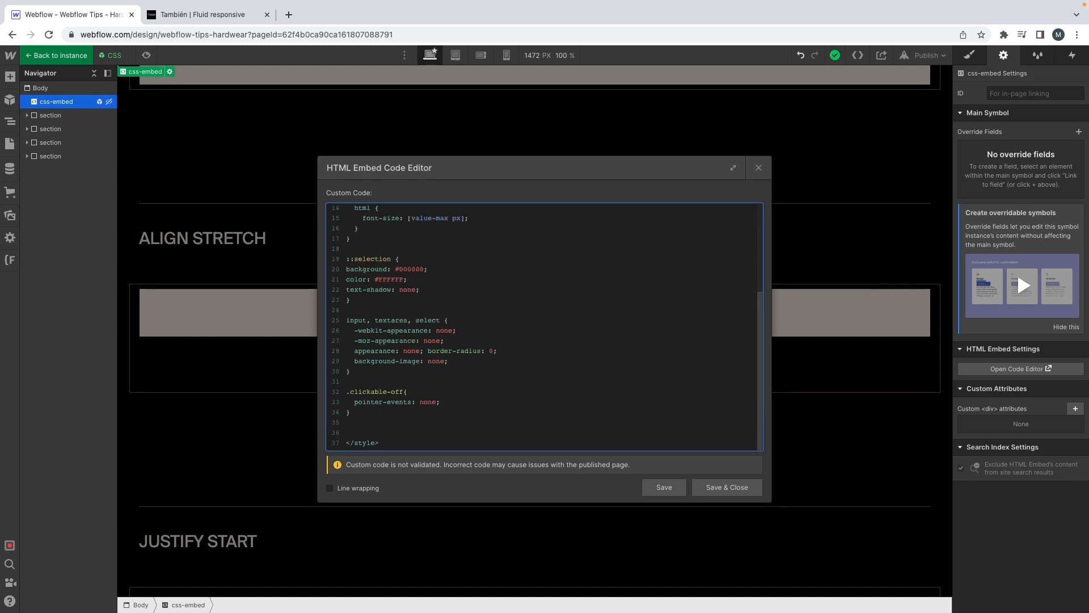
Step: Paste the copied color as the ::selection background, set its text color to 000000, and save the embed
{"action": "scroll", "coordinate": [412, 341], "scroll_direction": "up", "scroll_amount": 3}
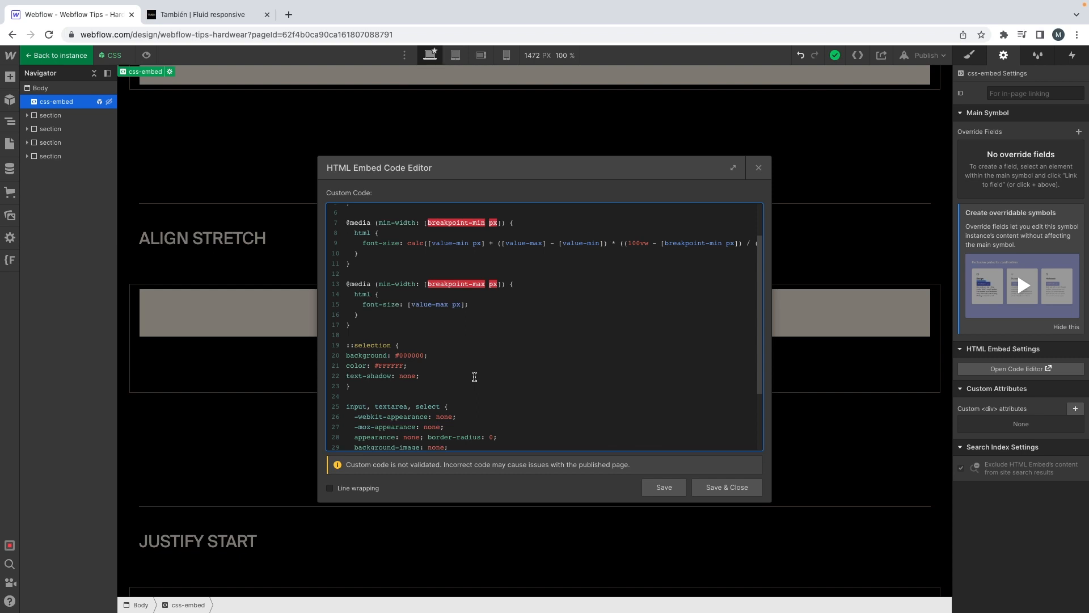
{"action": "double_click", "coordinate": [394, 365]}
{"action": "key", "text": "super+c"}
{"action": "double_click", "coordinate": [413, 356]}
{"action": "key", "text": "super+v"}
{"action": "double_click", "coordinate": [389, 366]}
{"action": "type", "text": "000000"}
{"action": "left_click", "coordinate": [717, 487]}
{"action": "left_click", "coordinate": [139, 126]}
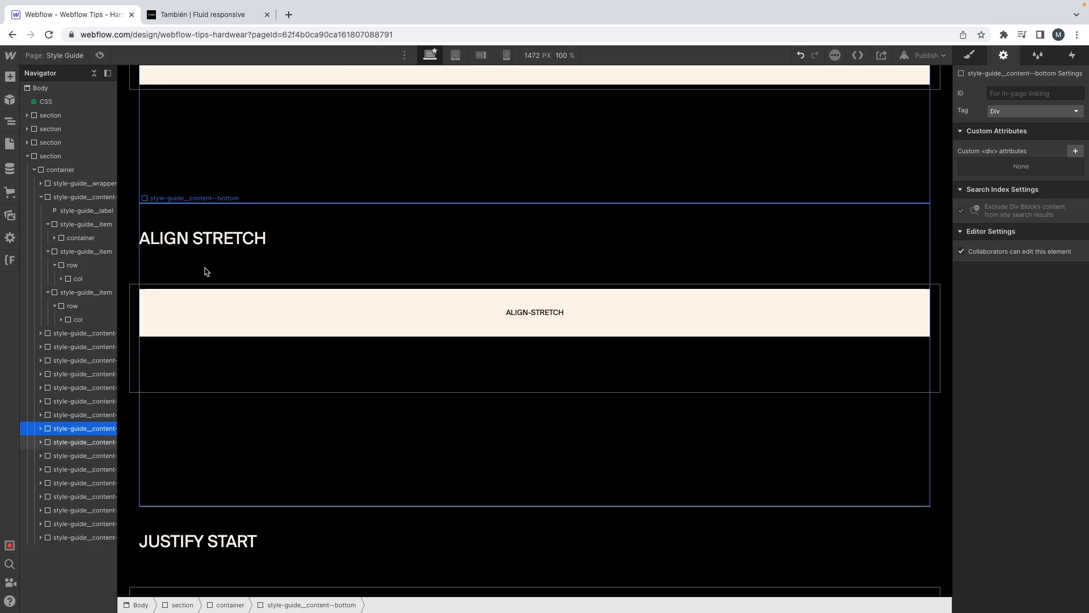
Step: Preview the page and highlight the Align Stretch heading to check the text selection colors
{"action": "left_click", "coordinate": [100, 55]}
{"action": "left_click_drag", "start_coordinate": [150, 312], "coordinate": [280, 338]}
{"action": "left_click", "coordinate": [13, 124]}
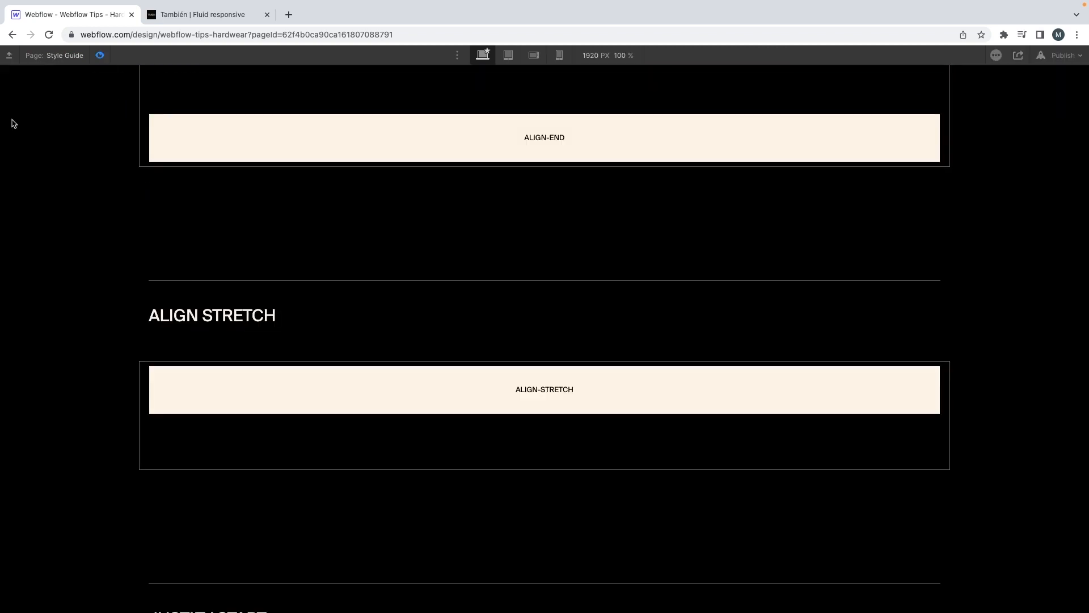
{"action": "left_click", "coordinate": [101, 55]}
Step: Open the image replacement choices for the También logo in the Style Guide header
{"action": "scroll", "coordinate": [309, 241], "scroll_direction": "down", "scroll_amount": 15}
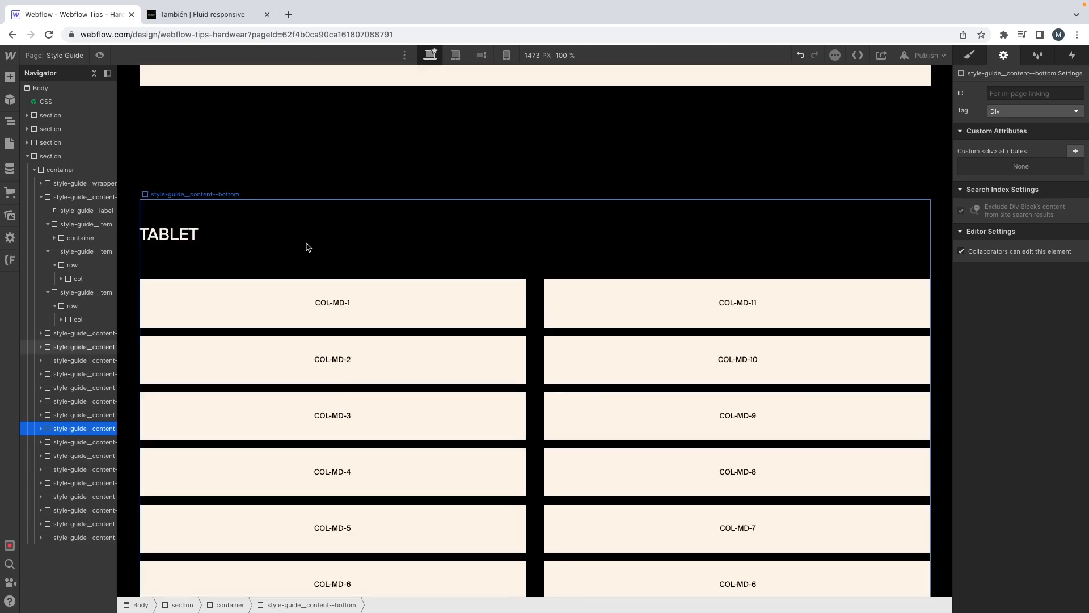
{"action": "scroll", "coordinate": [308, 247], "scroll_direction": "up", "scroll_amount": 20}
{"action": "scroll", "coordinate": [308, 247], "scroll_direction": "up", "scroll_amount": 5}
{"action": "scroll", "coordinate": [308, 247], "scroll_direction": "down", "scroll_amount": 2}
{"action": "scroll", "coordinate": [306, 247], "scroll_direction": "up", "scroll_amount": 5}
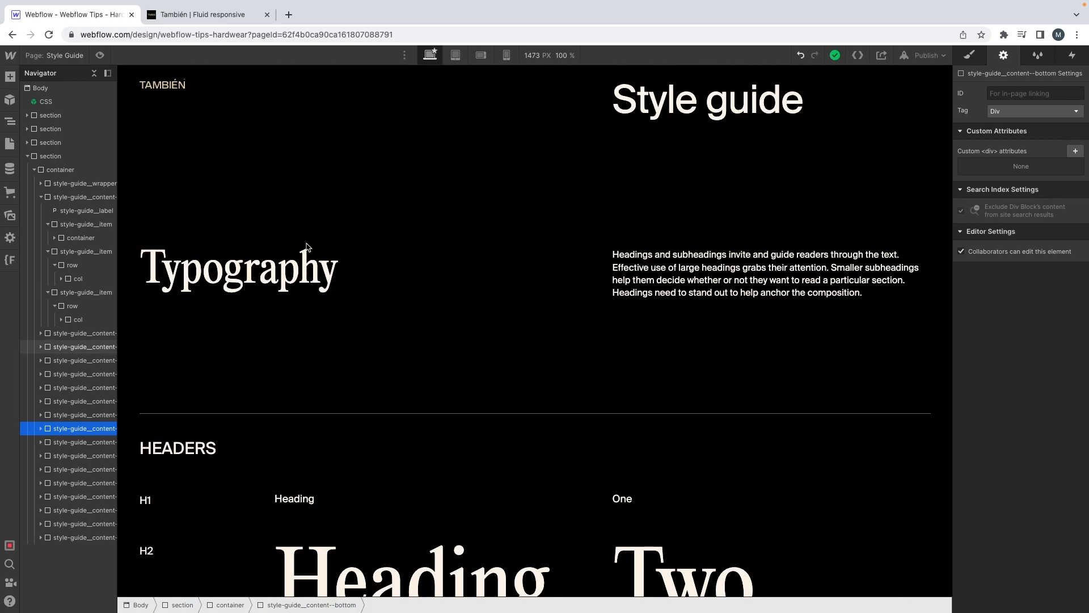
{"action": "left_click", "coordinate": [198, 87]}
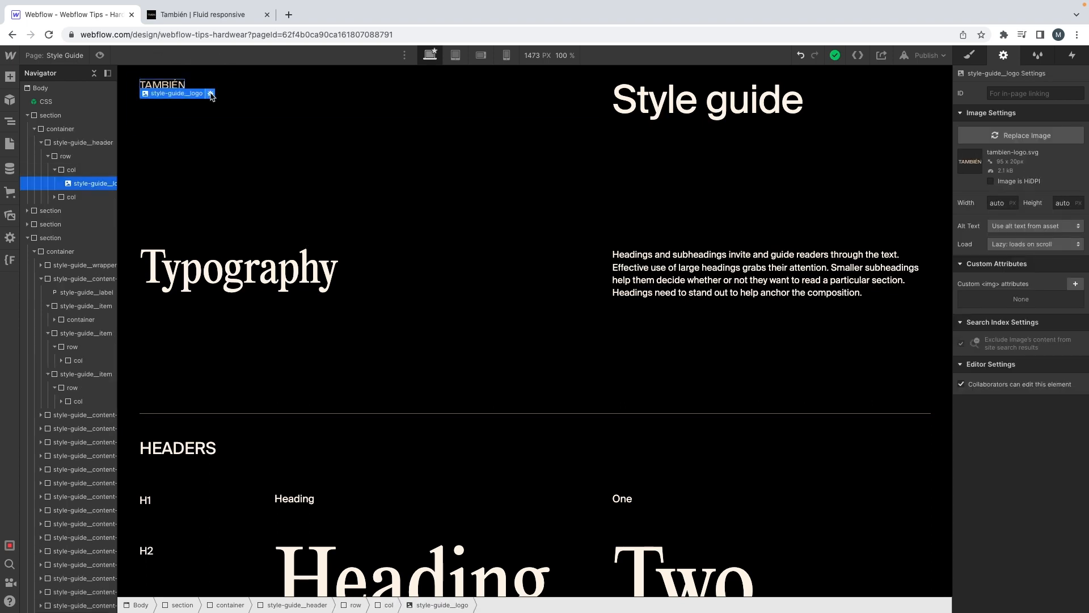
{"action": "left_click", "coordinate": [210, 93]}
{"action": "left_click", "coordinate": [234, 130]}
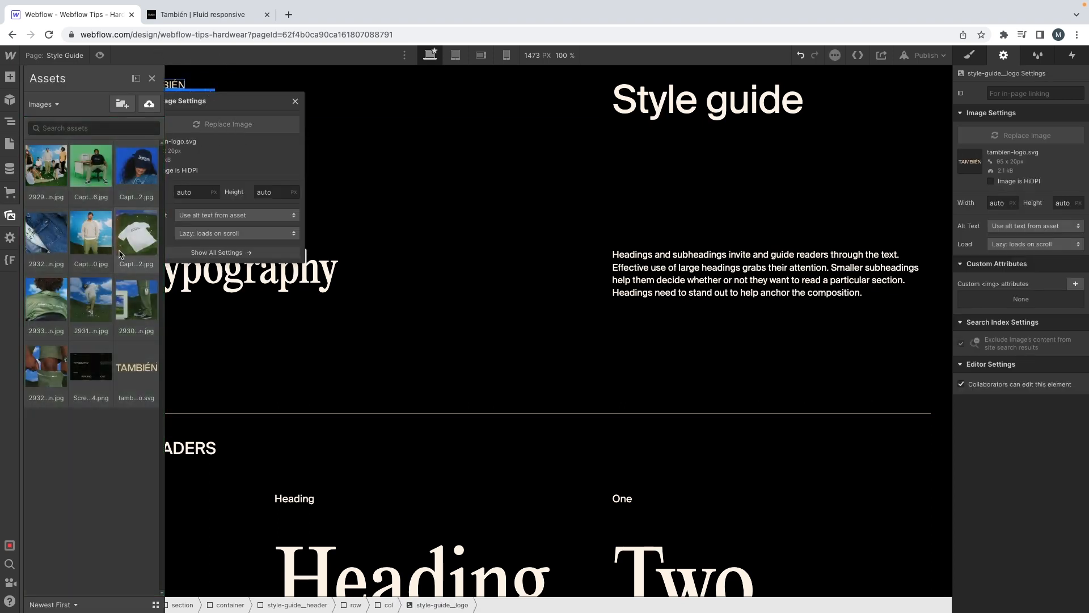
Step: Choose hardwear.svg and logo_white.svg from the Images folder for upload to the site's assets
{"action": "left_click", "coordinate": [149, 106]}
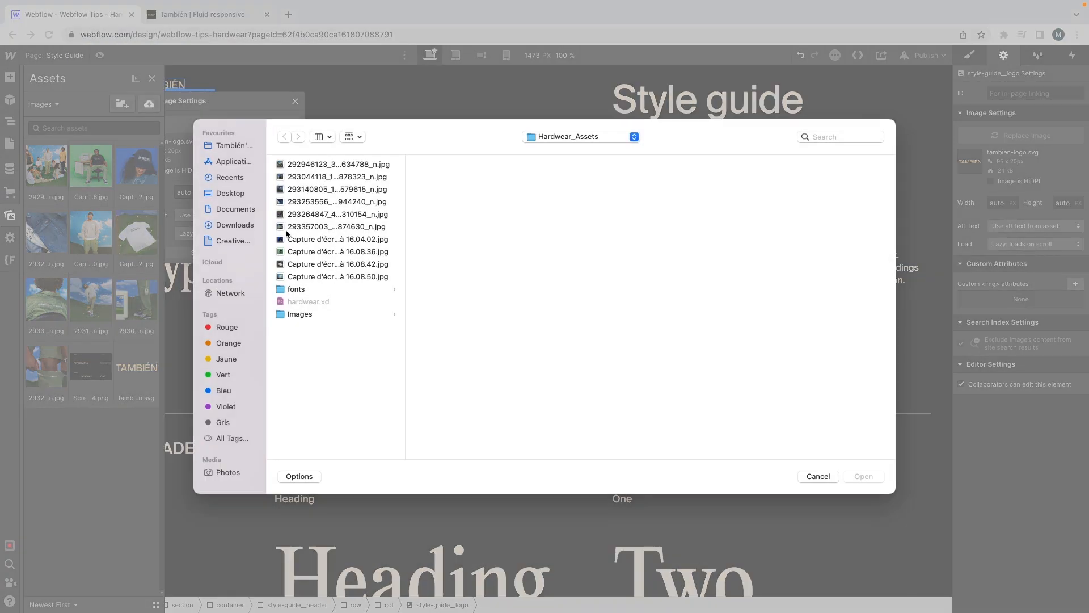
{"action": "left_click", "coordinate": [314, 313]}
{"action": "left_click_drag", "start_coordinate": [501, 216], "coordinate": [472, 164]}
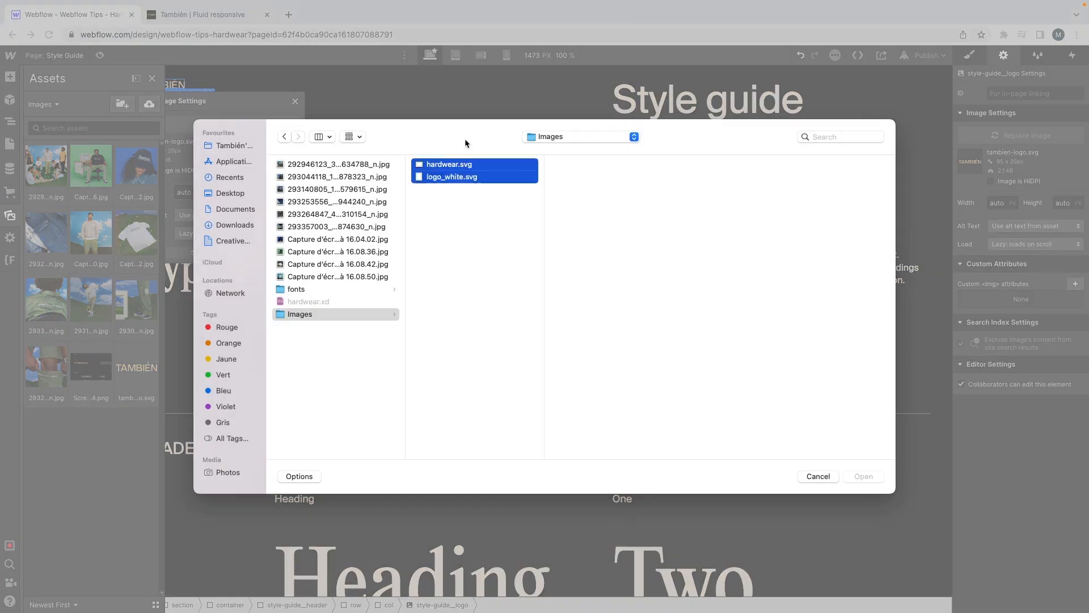
{"action": "left_click", "coordinate": [864, 476]}
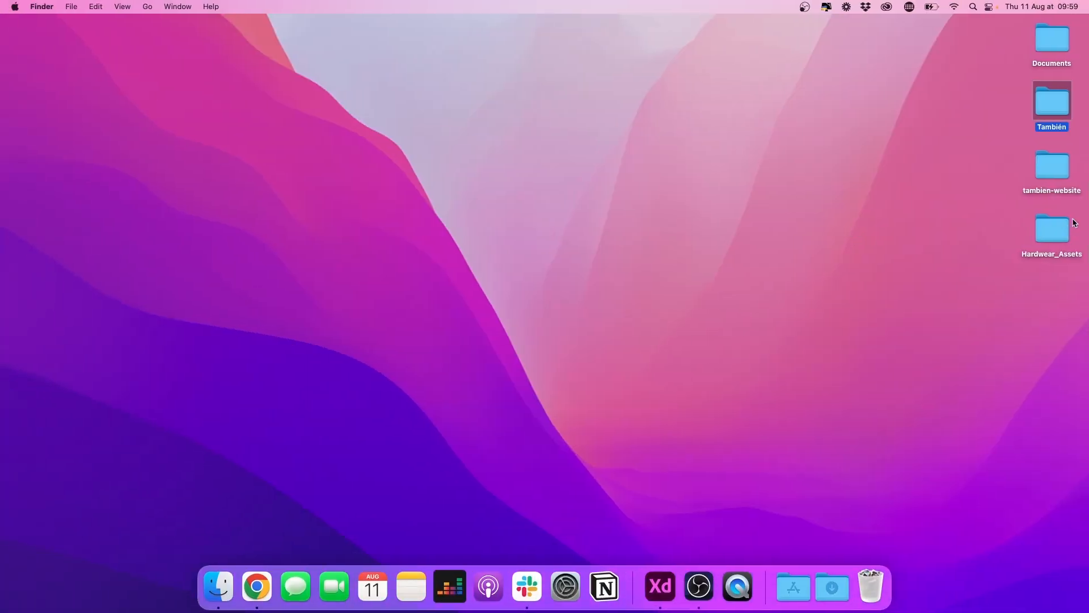
Step: Browse the Hardwear_Assets folder in Finder and replace the Style Guide header logo with logo_white.svg in Webflow
{"action": "double_click", "coordinate": [1042, 218]}
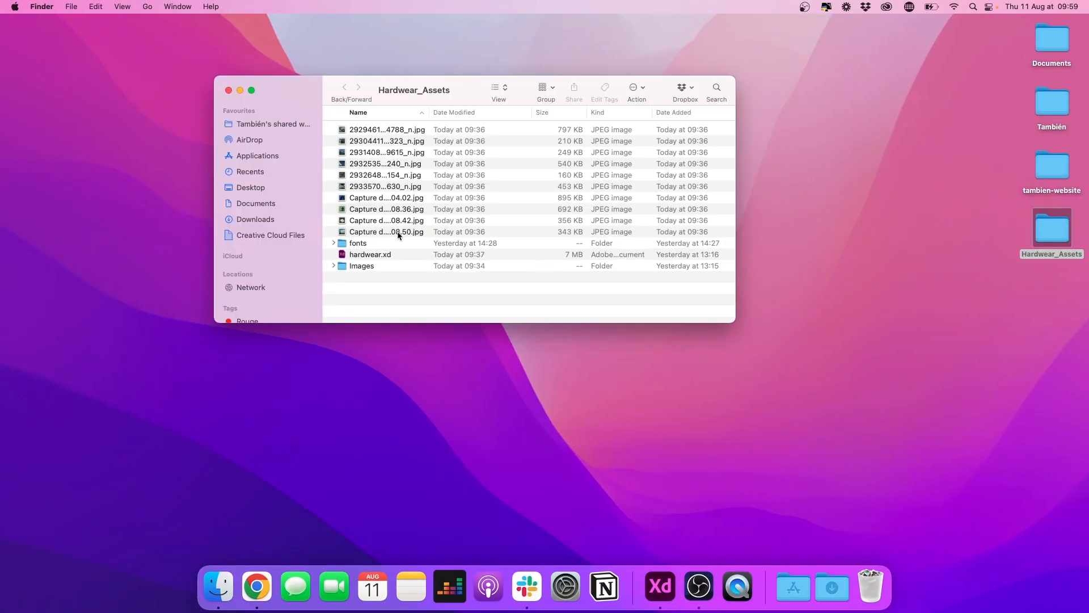
{"action": "left_click", "coordinate": [399, 233]}
{"action": "left_click", "coordinate": [368, 133], "text": "shift"}
{"action": "left_click_drag", "start_coordinate": [368, 133], "coordinate": [360, 269]}
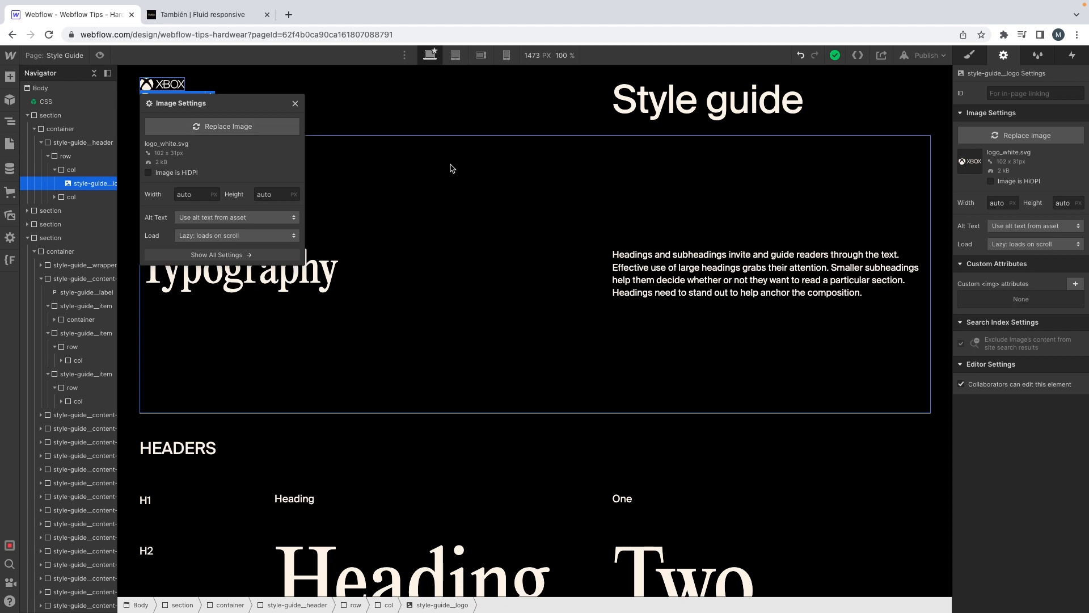
{"action": "left_click", "coordinate": [351, 120]}
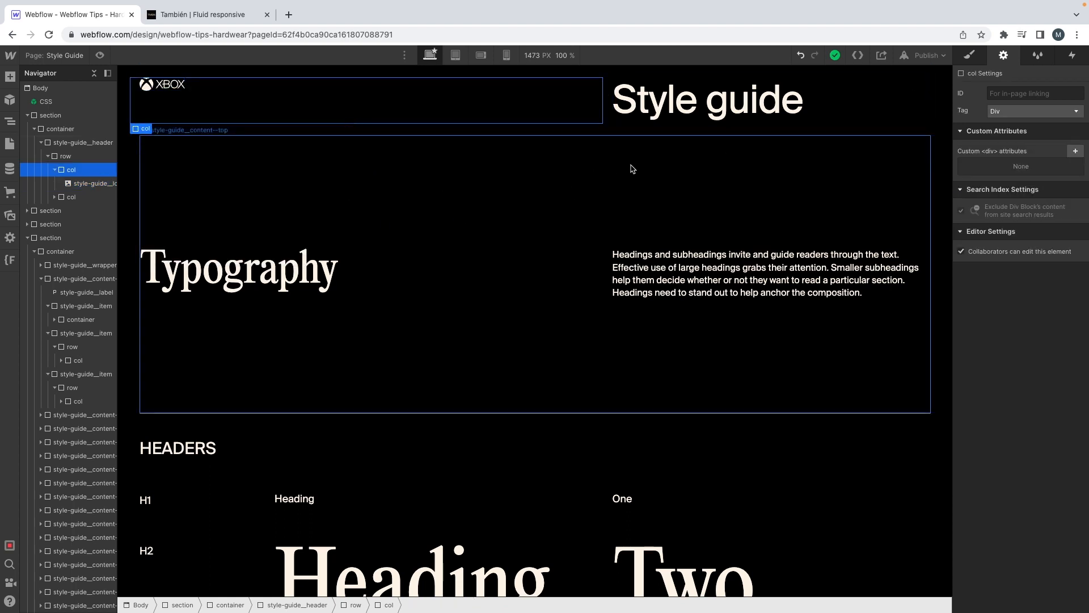
Step: Review the Style Guide's Colors, Elements and Grid system sections and the p--large styles of its title
{"action": "left_click", "coordinate": [805, 102]}
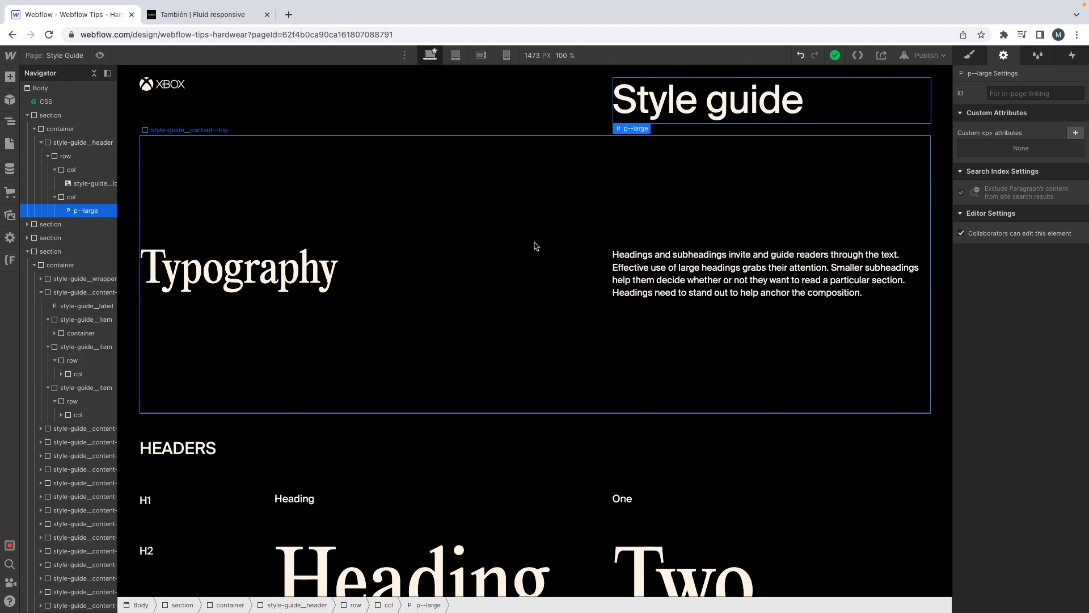
{"action": "scroll", "coordinate": [537, 243], "scroll_direction": "down", "scroll_amount": 10}
{"action": "scroll", "coordinate": [536, 244], "scroll_direction": "down", "scroll_amount": 9}
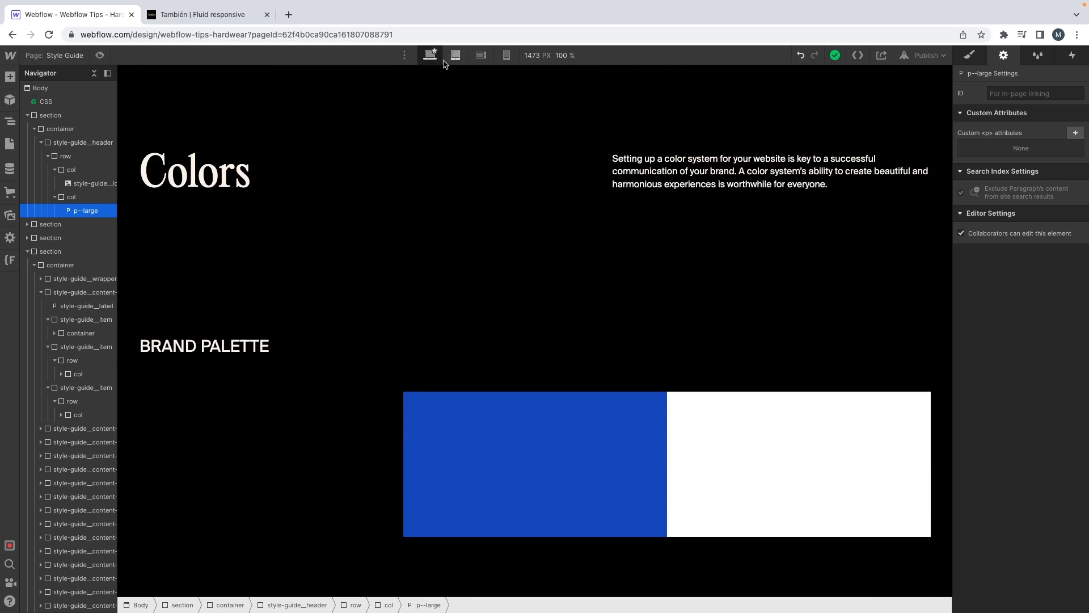
{"action": "scroll", "coordinate": [333, 175], "scroll_direction": "down", "scroll_amount": 11}
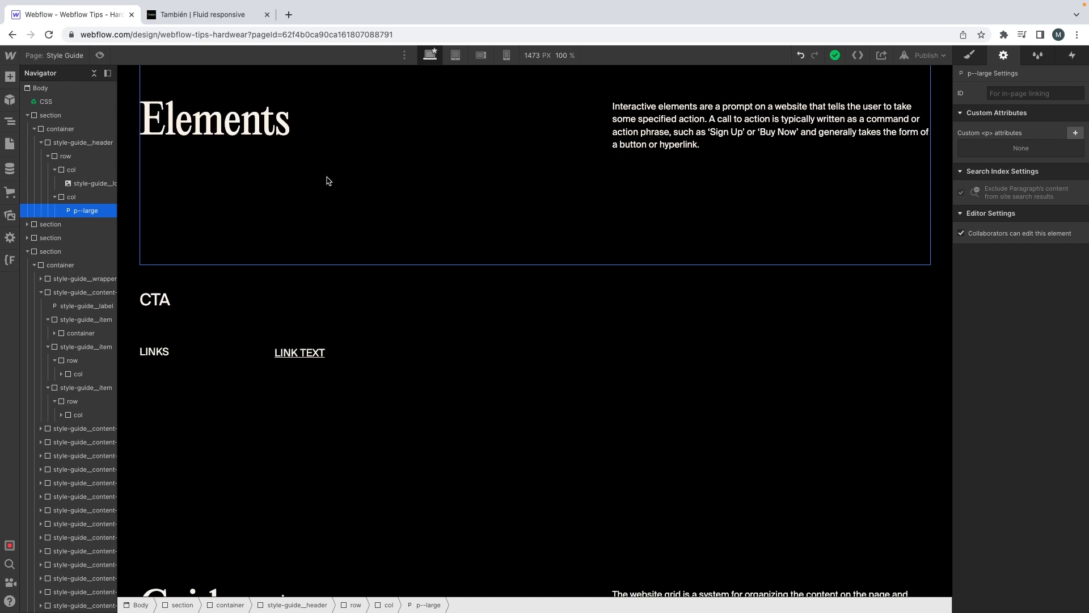
{"action": "scroll", "coordinate": [329, 186], "scroll_direction": "down", "scroll_amount": 2}
{"action": "key", "text": "s"}
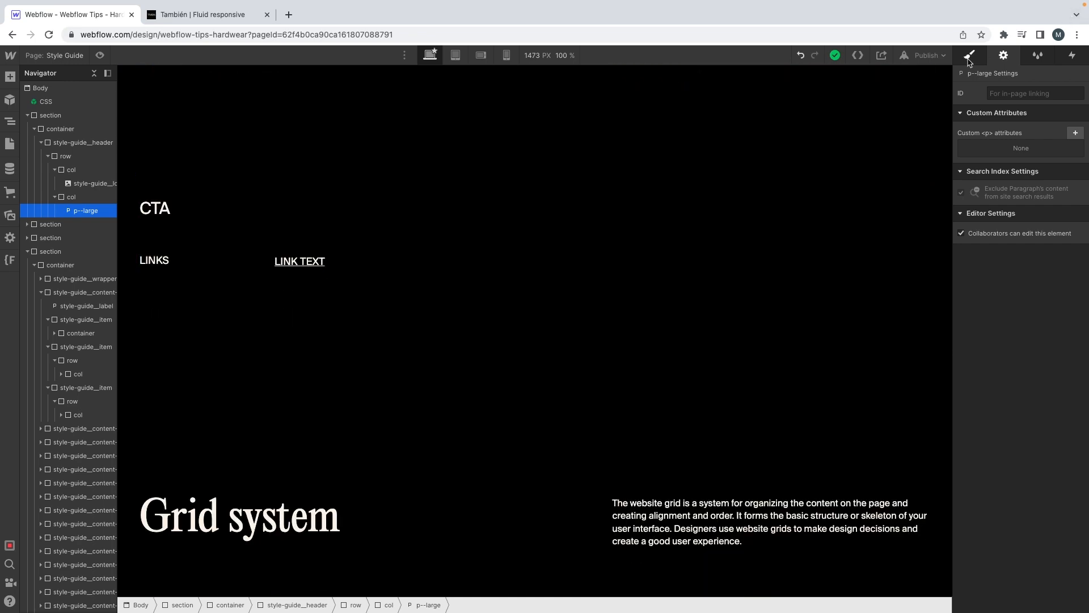
{"action": "scroll", "coordinate": [726, 139], "scroll_direction": "up", "scroll_amount": 20}
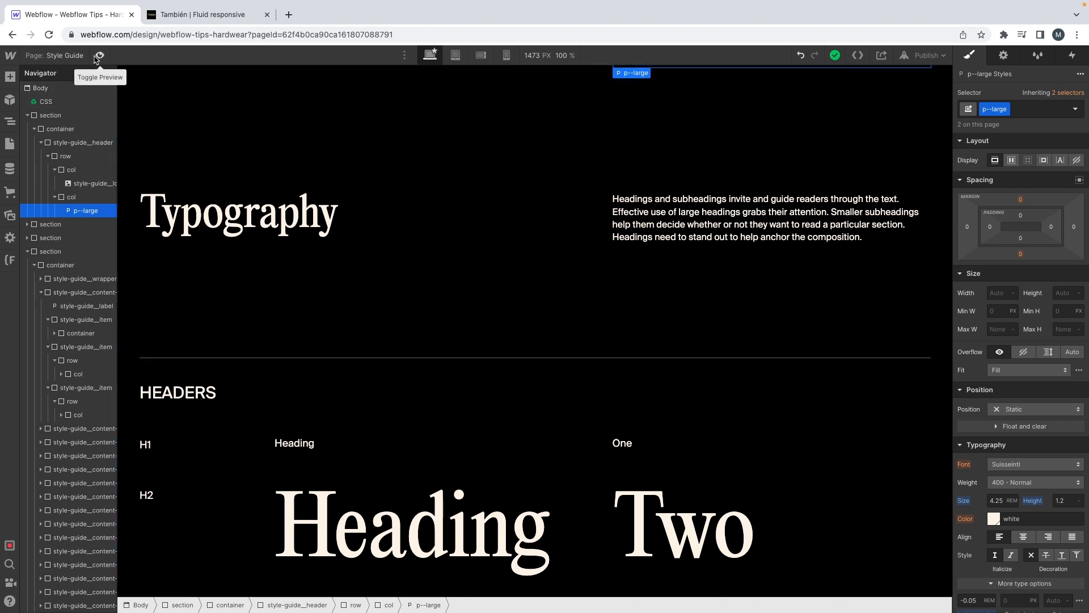
Step: Preview the Style Guide page and examine its header and Typography section
{"action": "left_click", "coordinate": [99, 56]}
{"action": "left_click_drag", "start_coordinate": [918, 268], "coordinate": [1087, 295]}
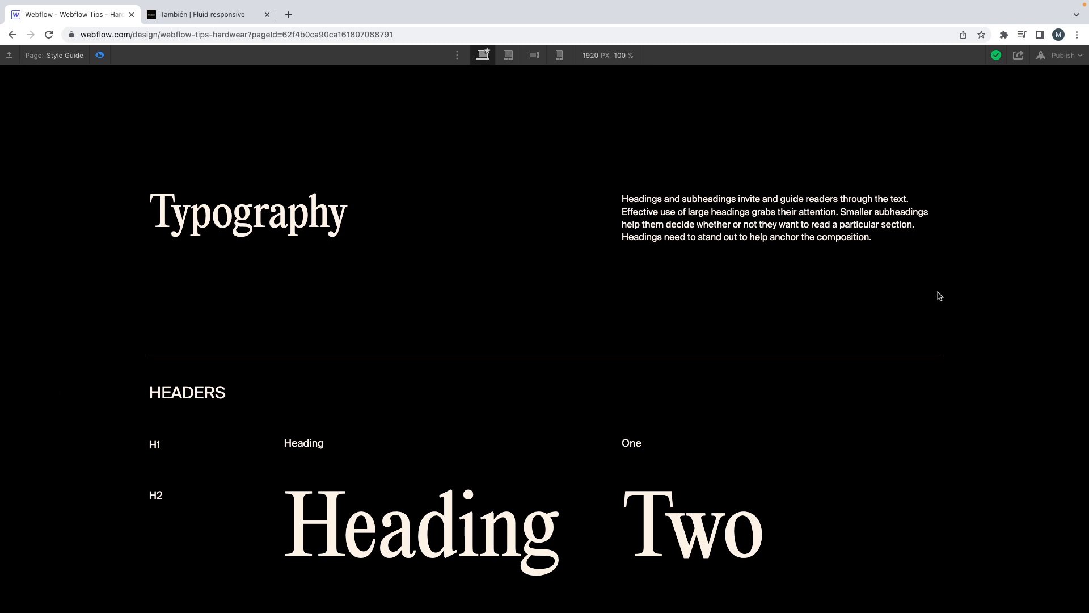
{"action": "scroll", "coordinate": [940, 296], "scroll_direction": "up", "scroll_amount": 1}
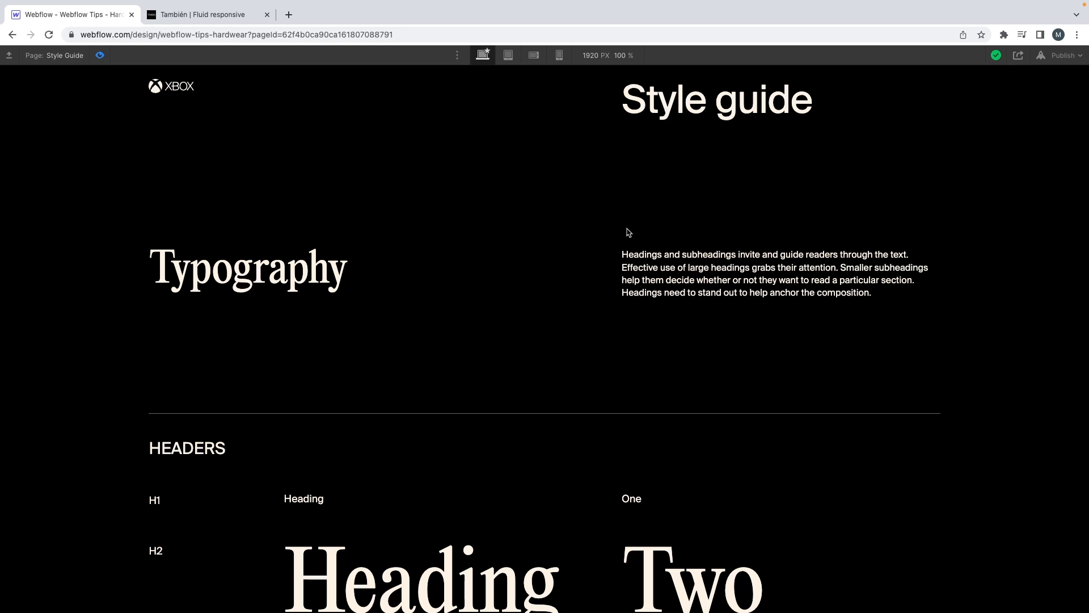
{"action": "scroll", "coordinate": [629, 232], "scroll_direction": "down", "scroll_amount": 1}
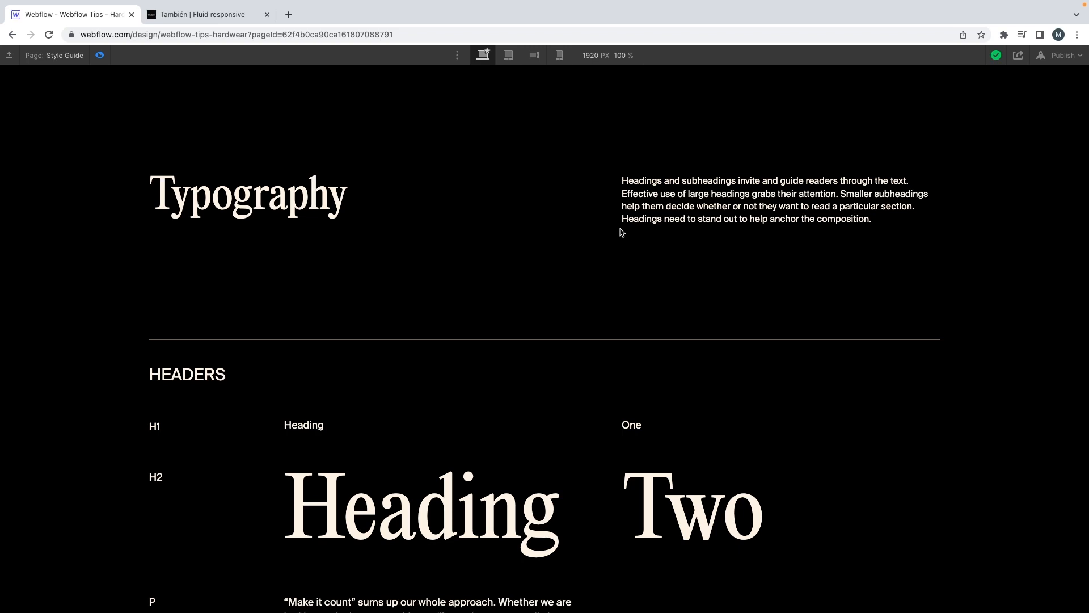